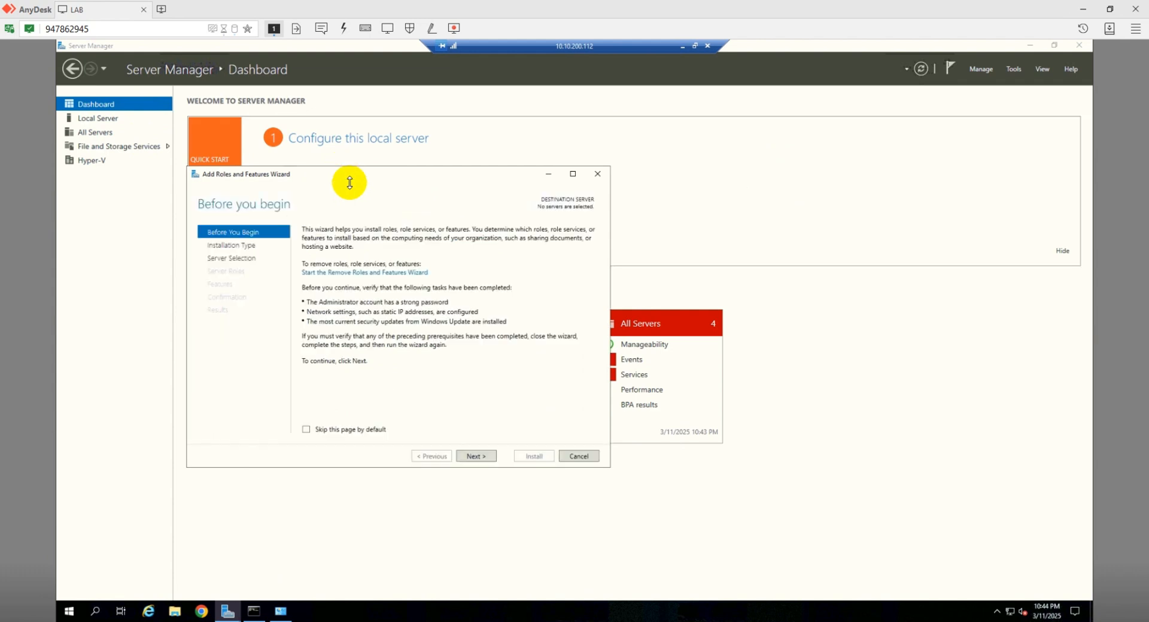
- Choose SQLDB02.bdubigdata.com from the server pool as the destination server for the role installation
left_click(469, 456)
left_click(468, 456)
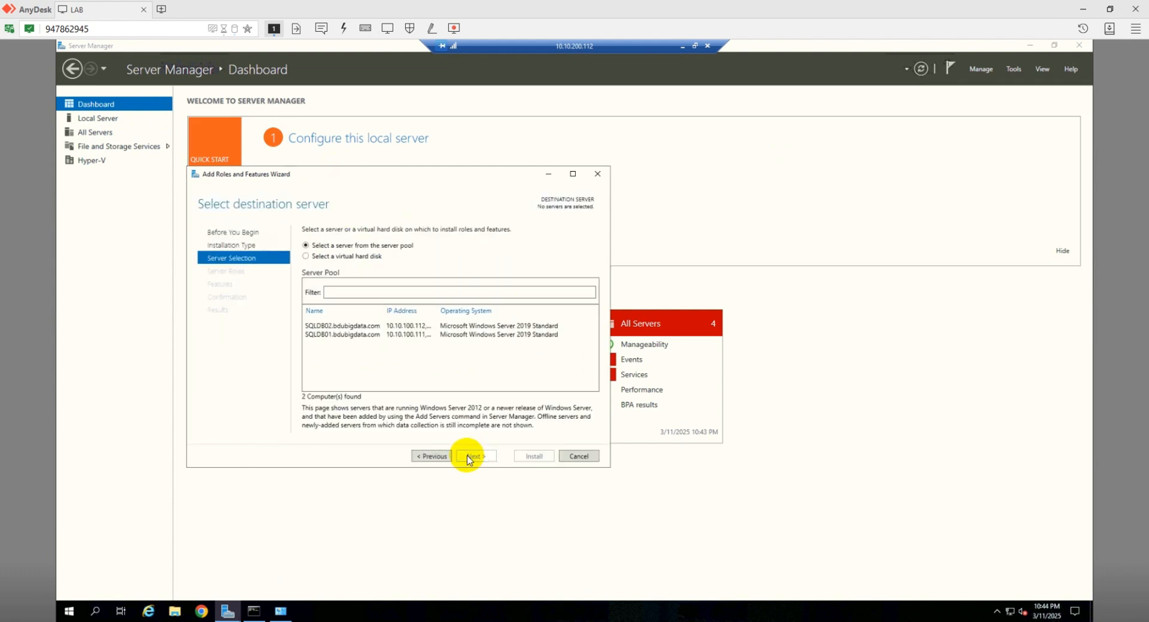
left_click(355, 326)
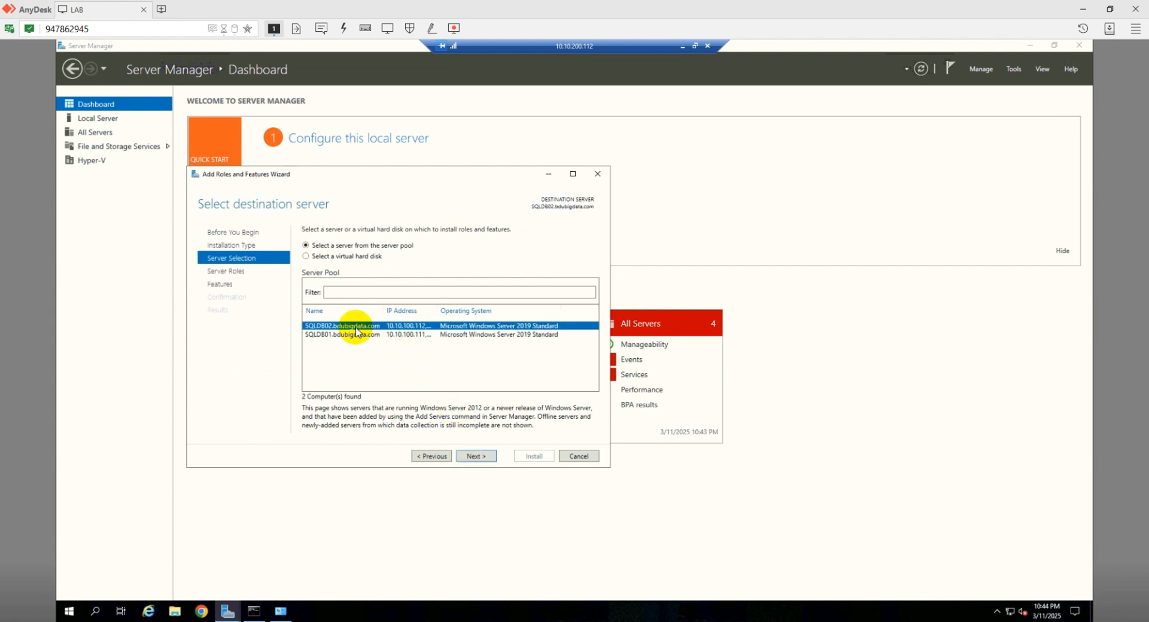
left_click(476, 456)
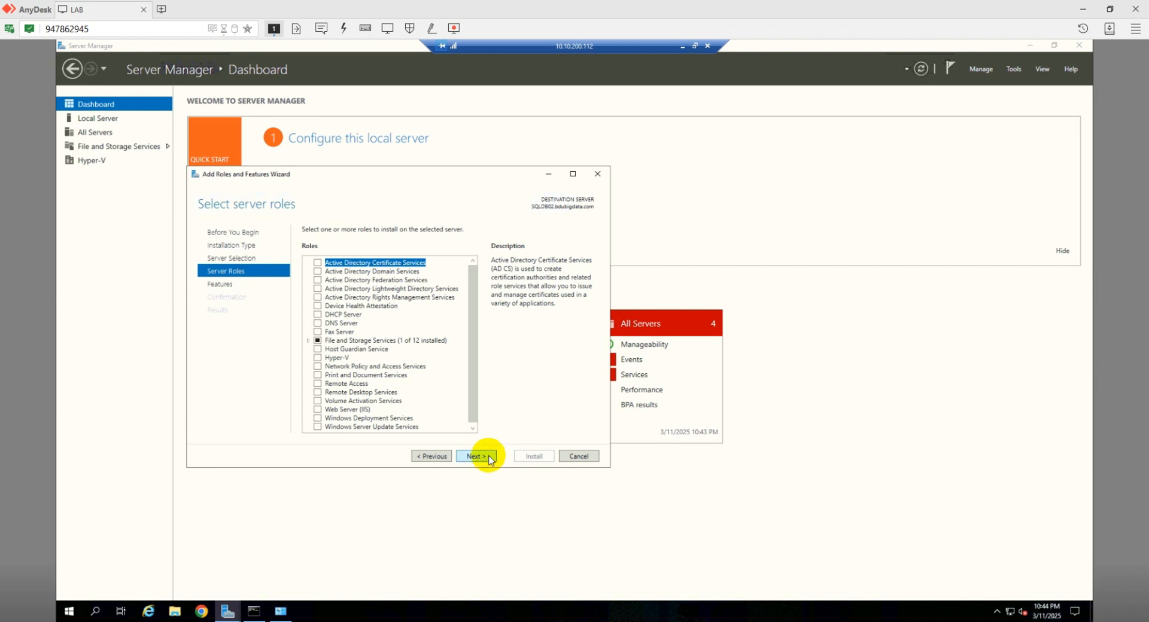
- Select the Hyper-V server role together with its required management tools and continue to the features
left_click(318, 358)
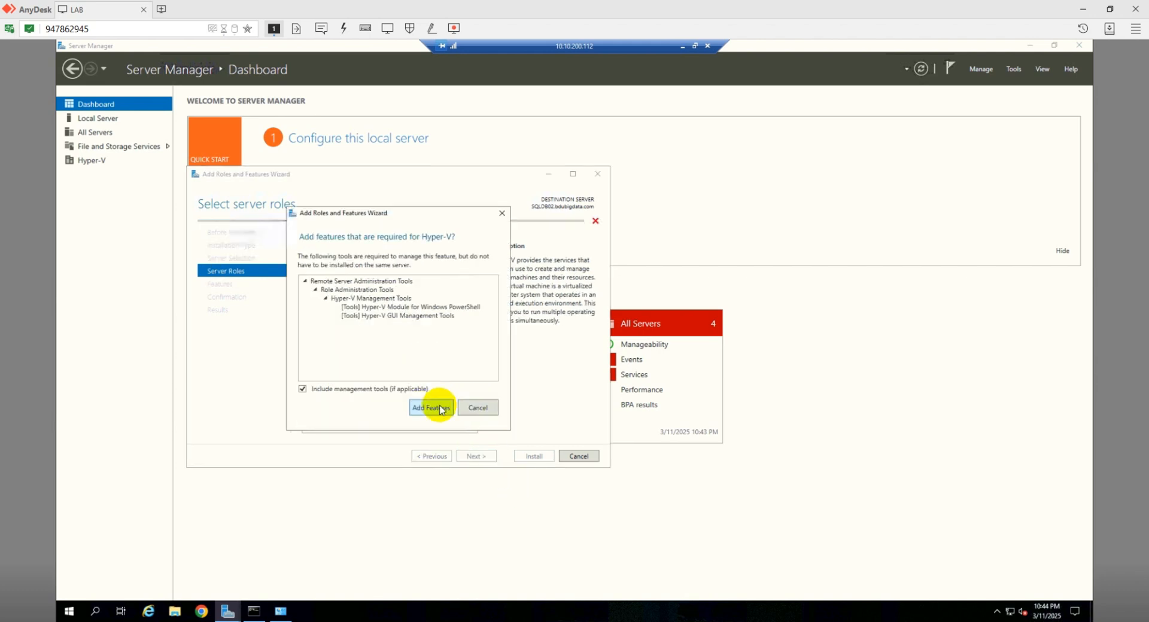
left_click(440, 409)
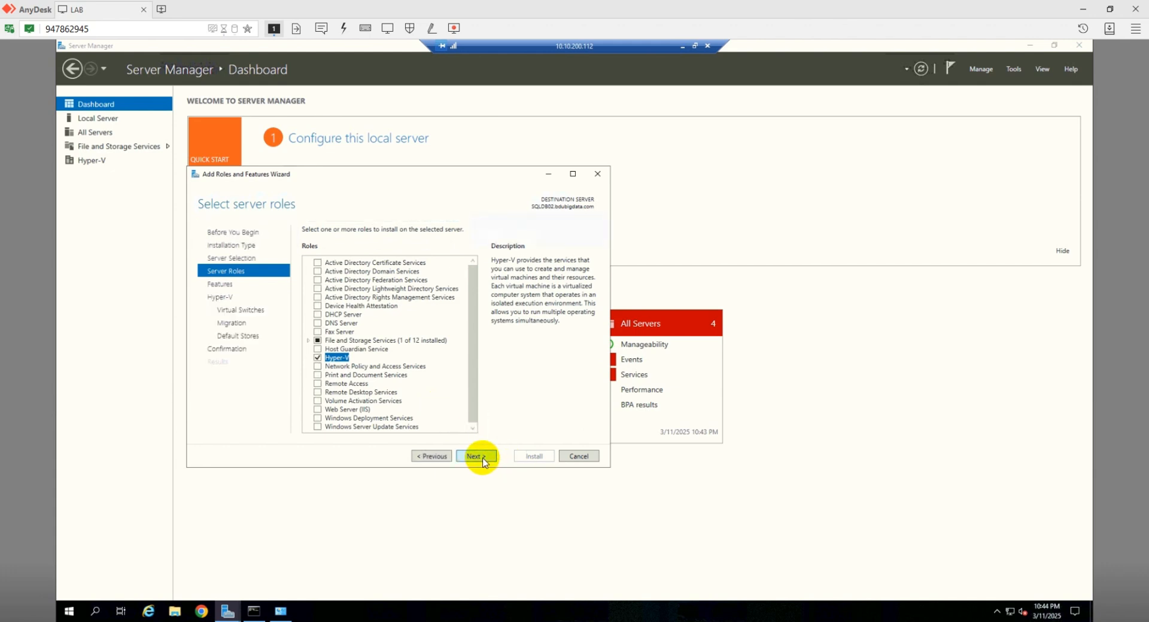
left_click(476, 457)
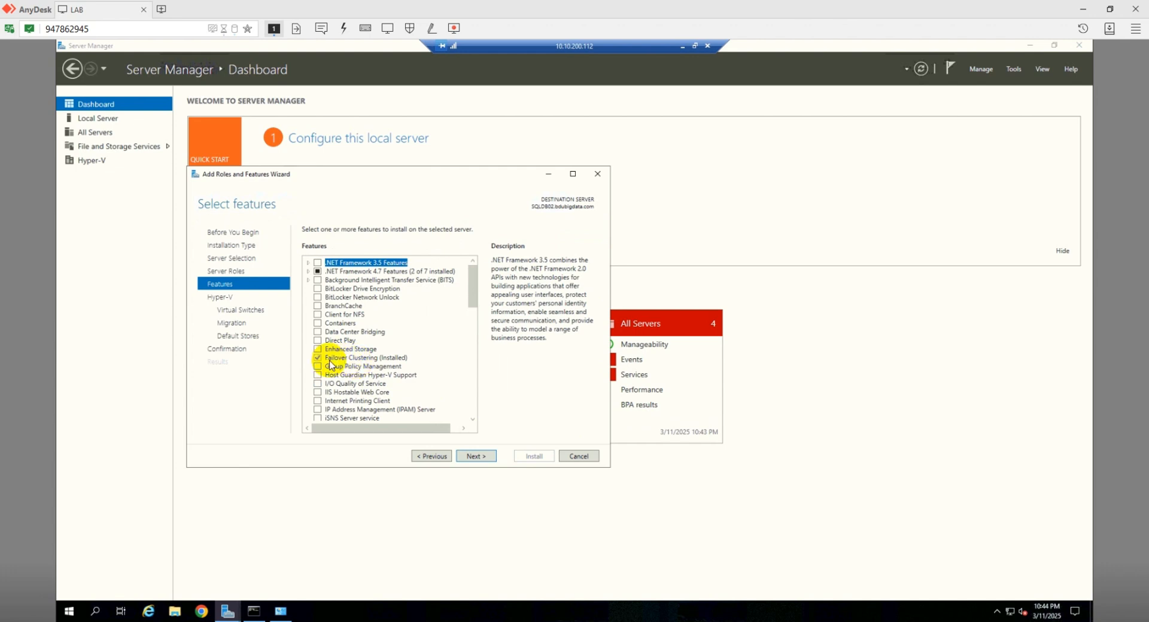
- Add no extra features or virtual switches, and allow the server to send and receive live migrations using CredSSP
left_click(487, 464)
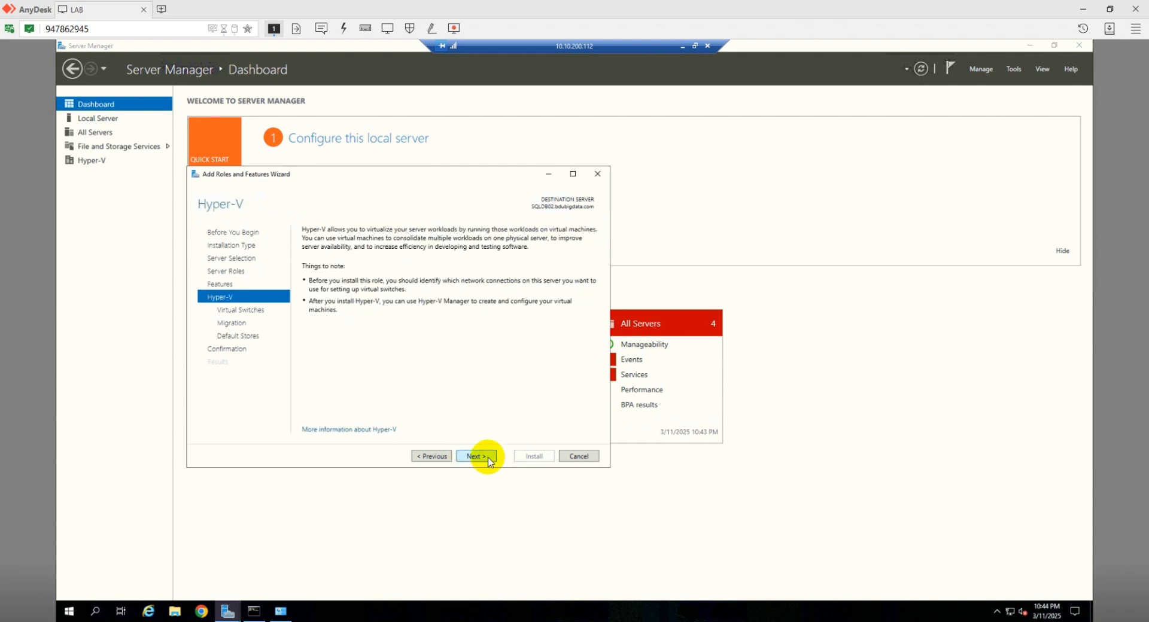
left_click(489, 461)
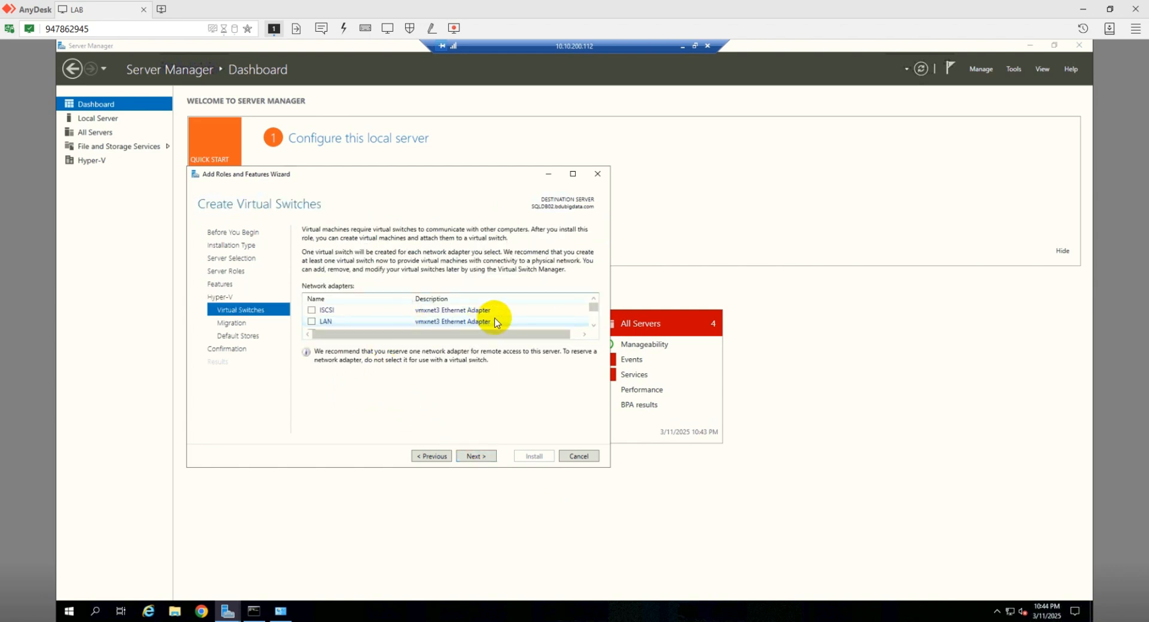
scroll(380, 318, "down", 2)
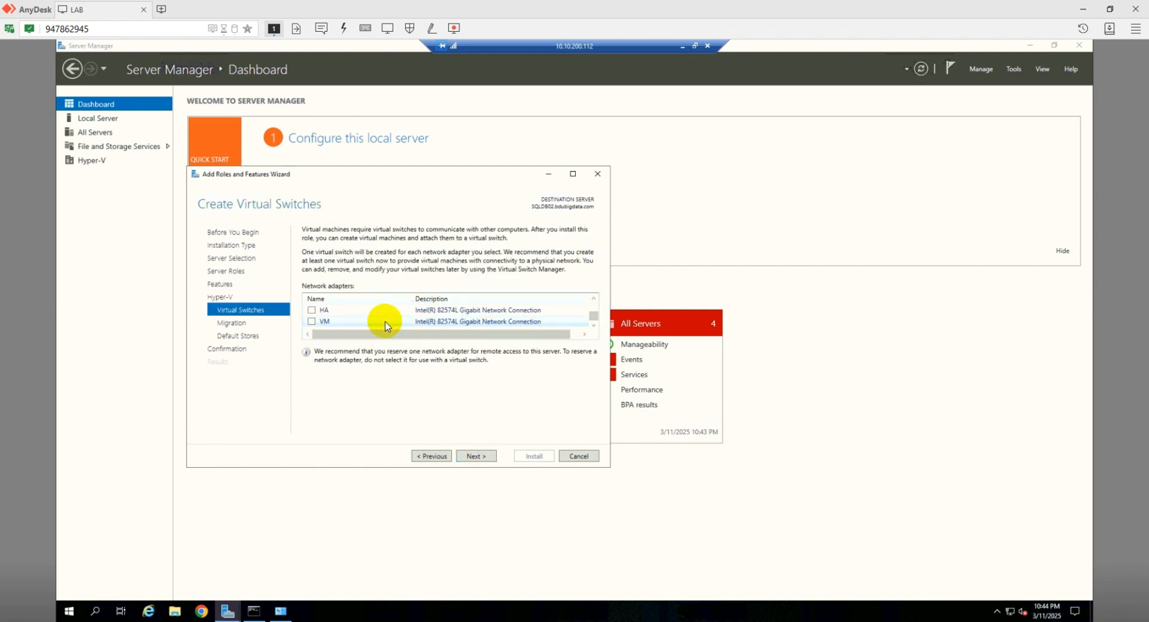
left_click(486, 457)
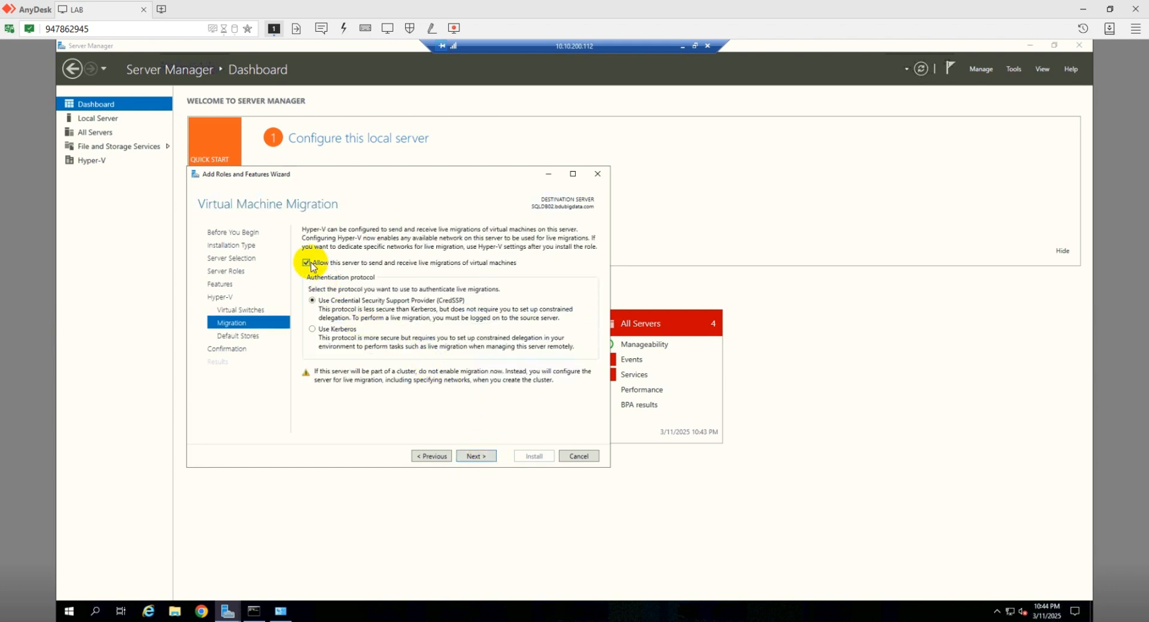
left_click(478, 457)
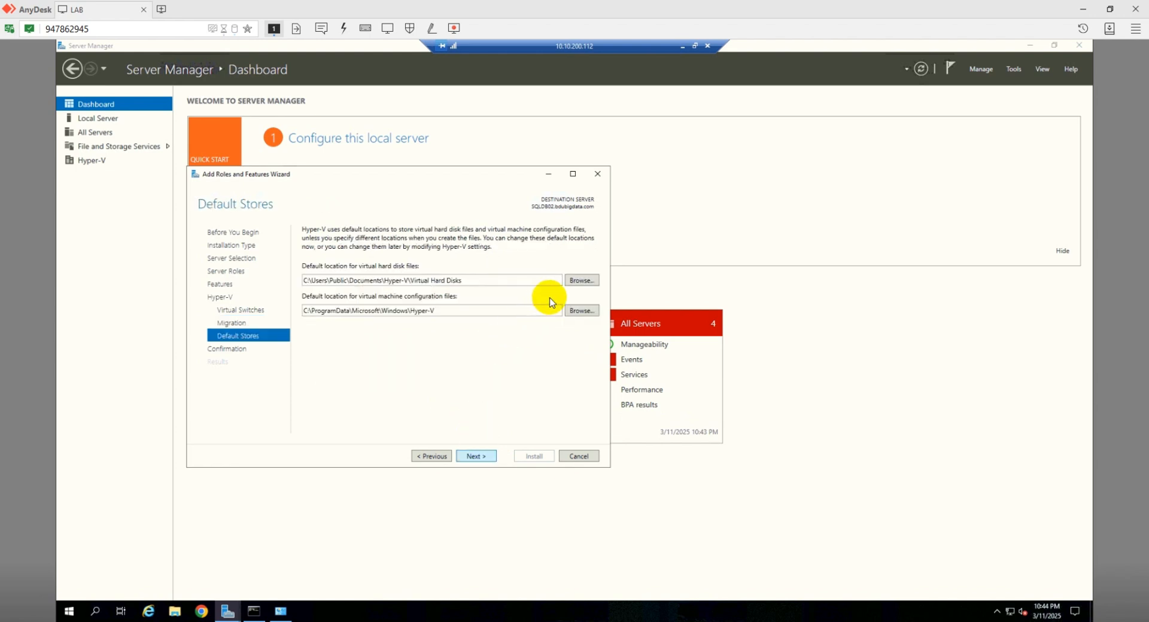
- Set the default location for virtual hard disk files to C:\ClusterStorage\Volume2\HyperV
left_click(579, 280)
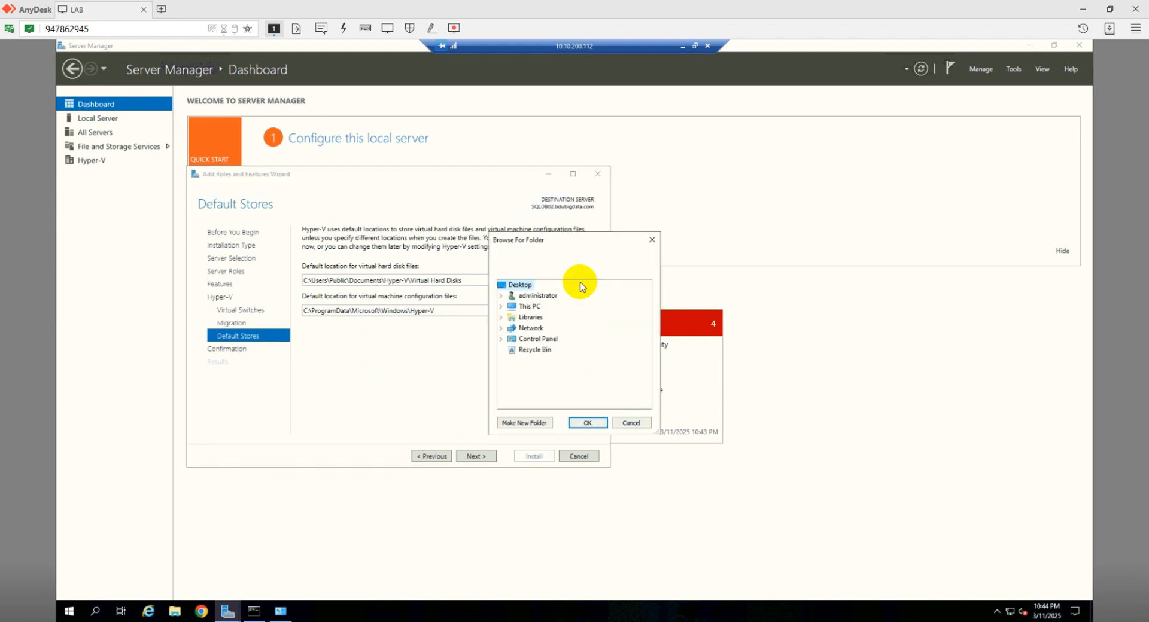
left_click(501, 306)
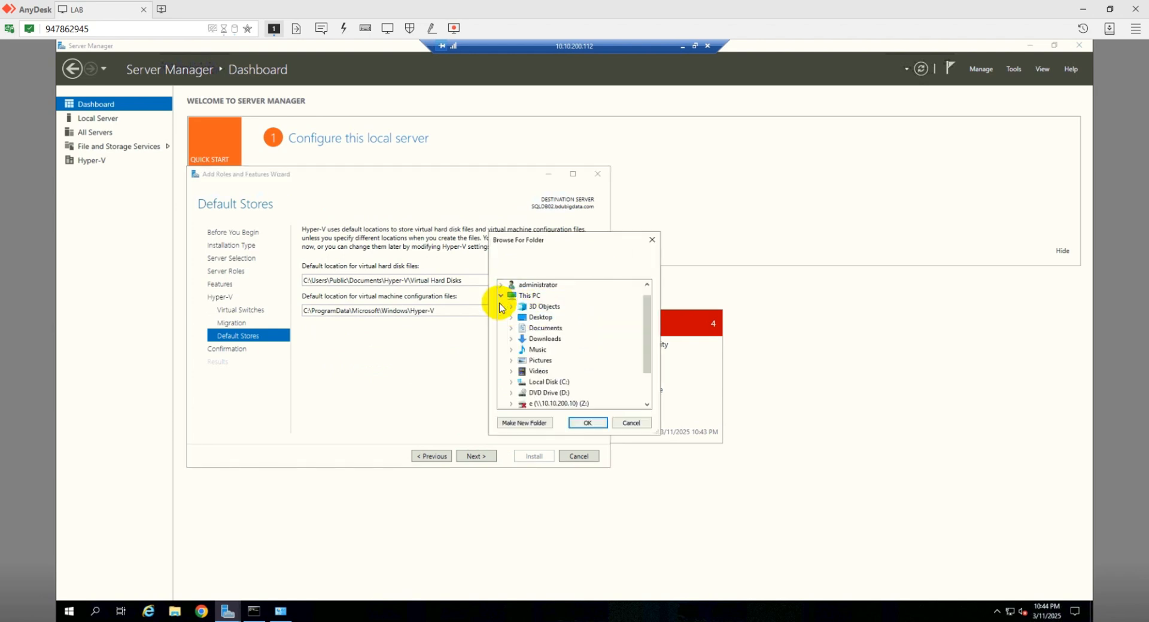
double_click(547, 382)
scroll(549, 342, "down", 2)
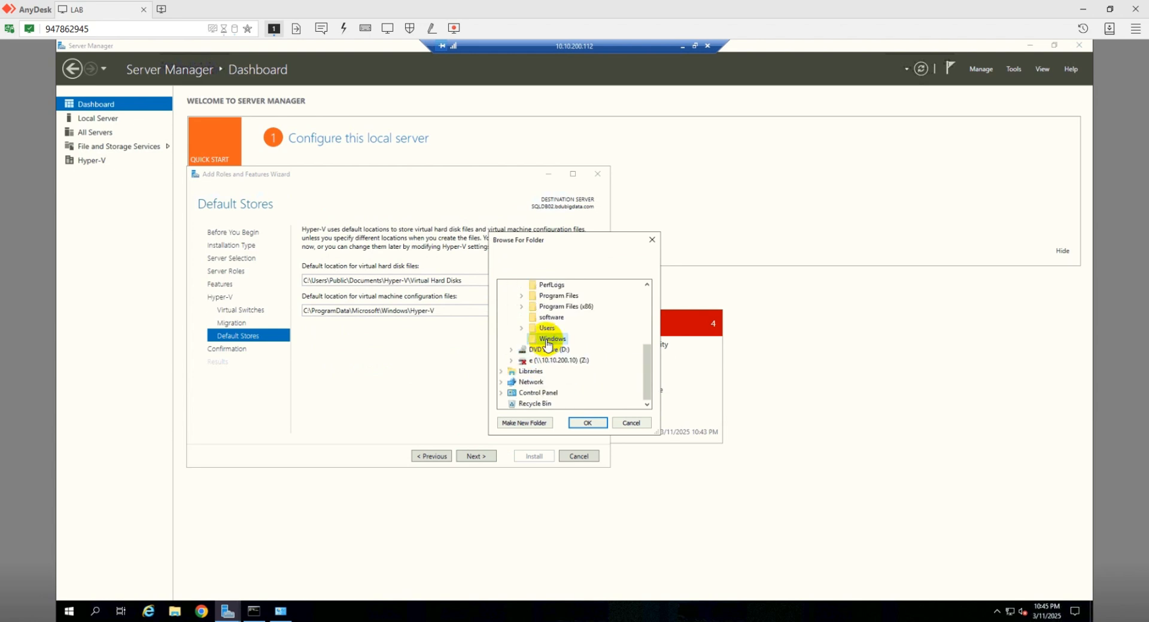
double_click(548, 341)
scroll(550, 330, "up", 3)
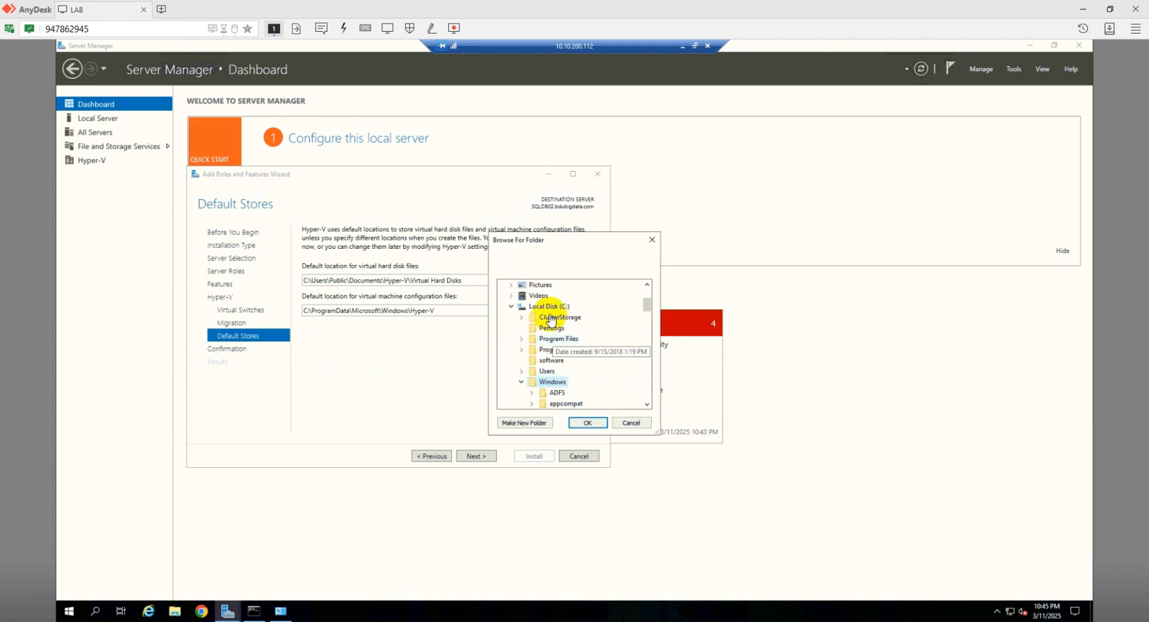
left_click(551, 319)
left_click(548, 340)
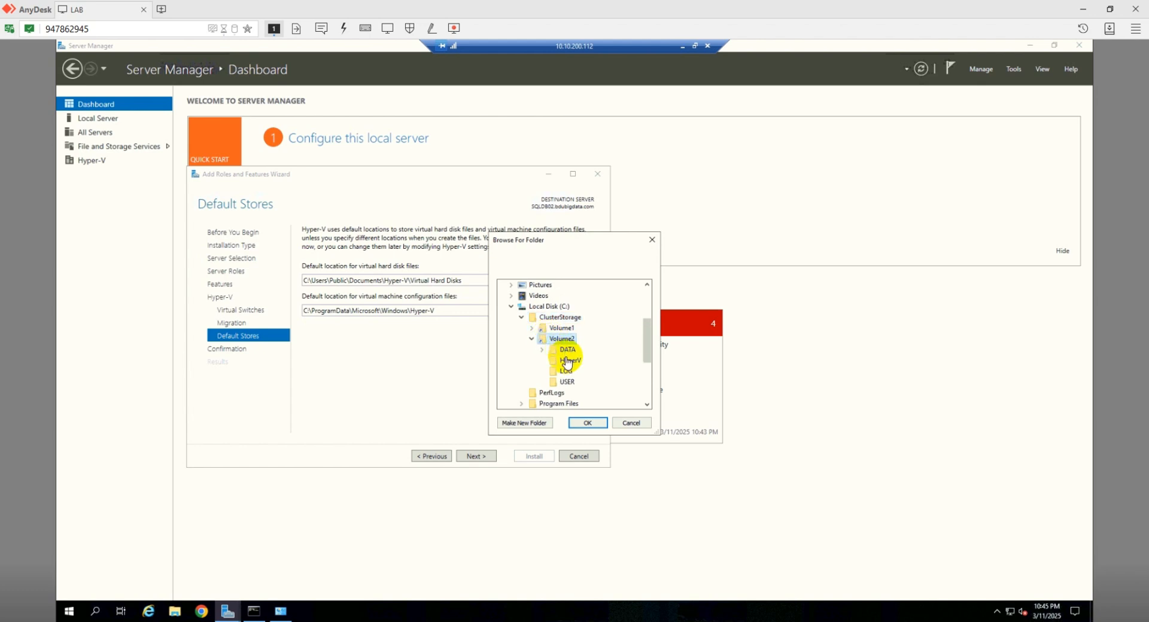
left_click(567, 360)
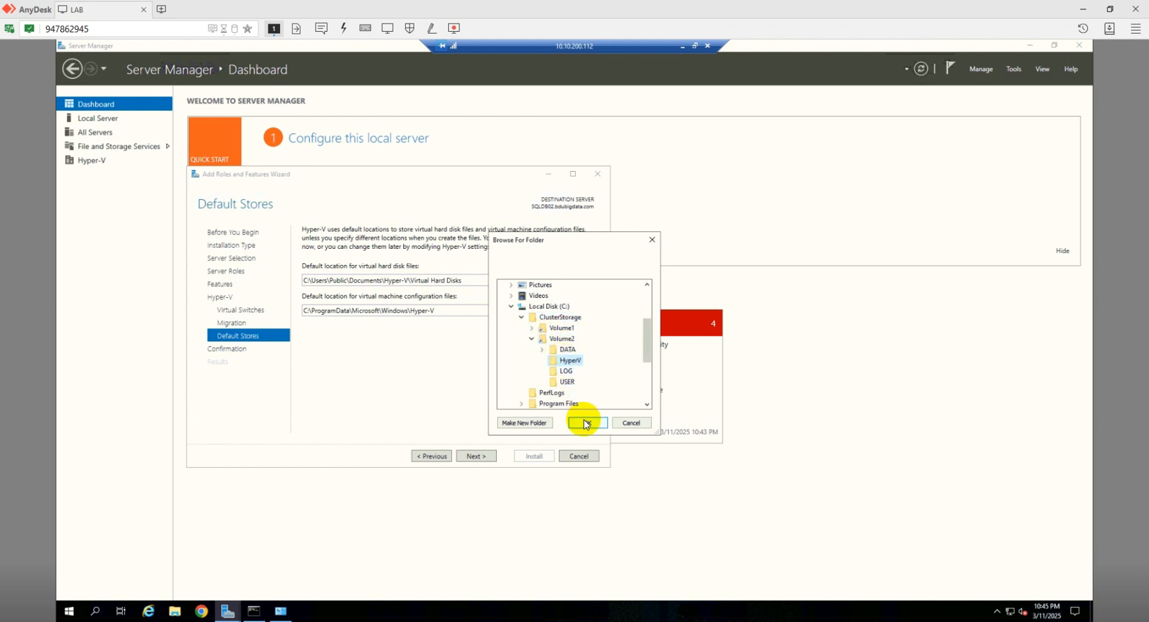
left_click(586, 423)
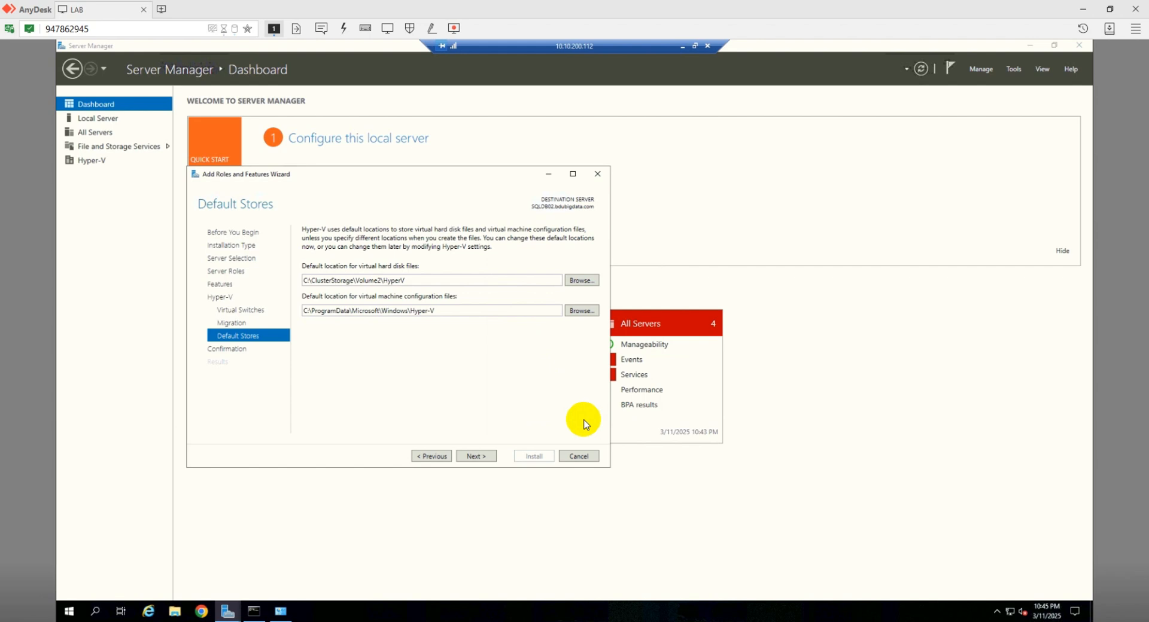
- Set the default location for virtual machine configuration files to C:\ClusterStorage\Volume2\HyperV
left_click(582, 312)
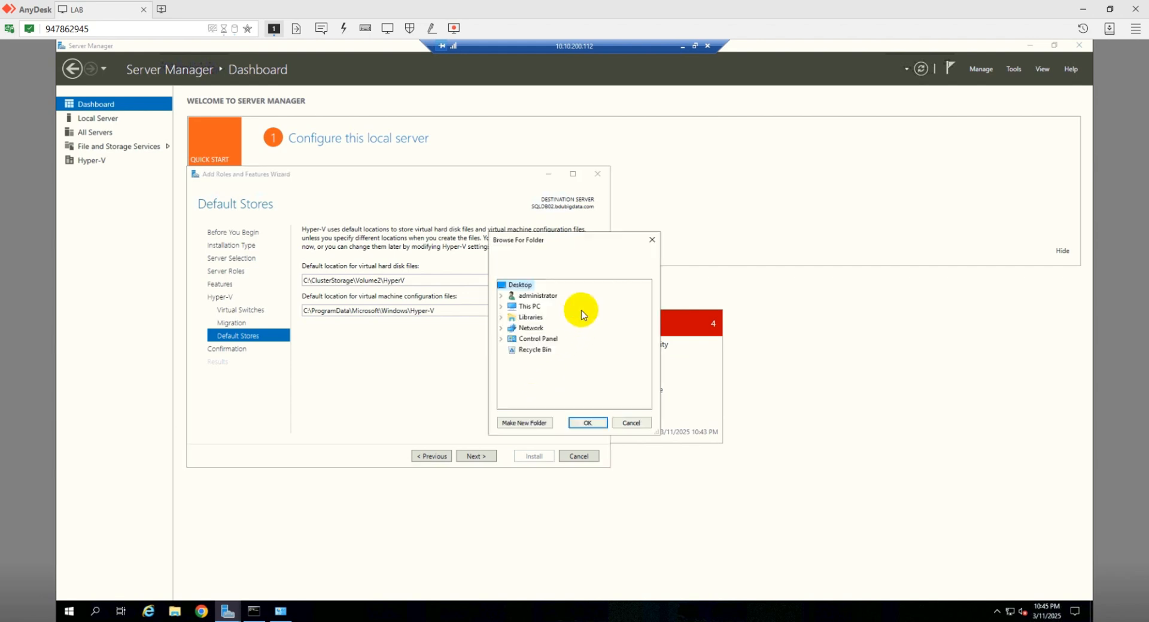
left_click(501, 307)
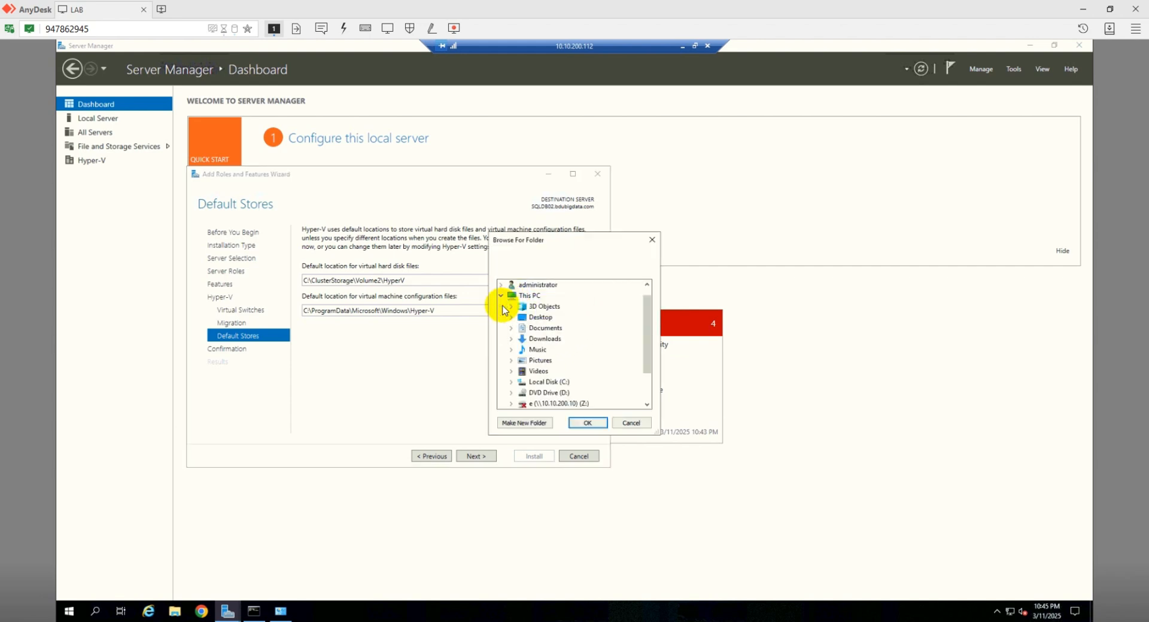
left_click(553, 381)
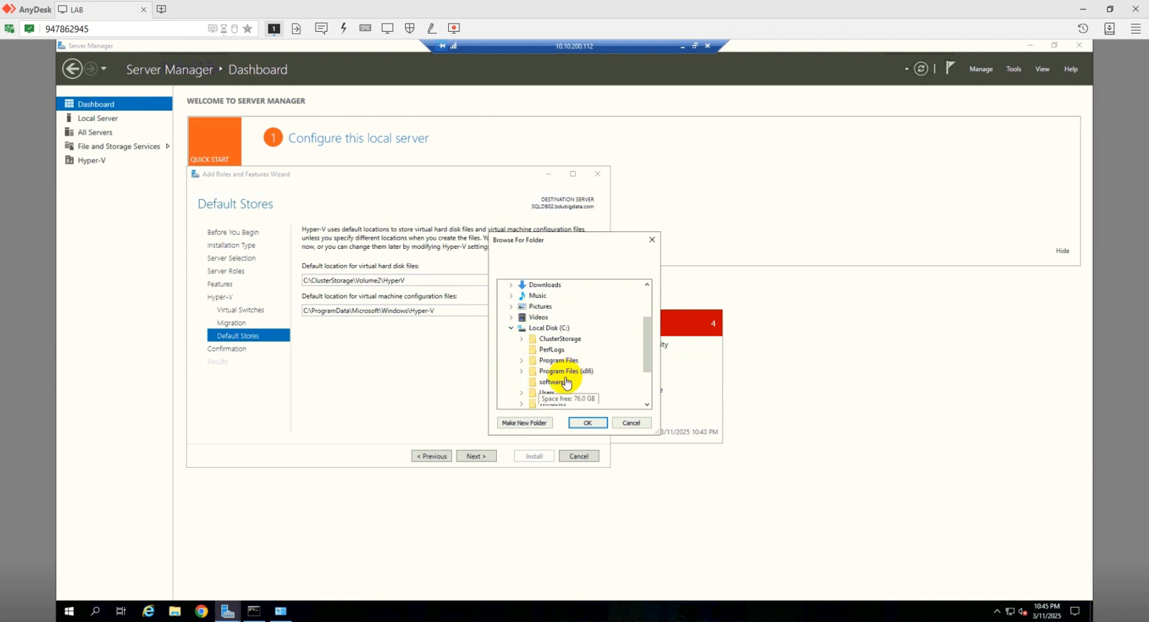
double_click(550, 340)
double_click(555, 362)
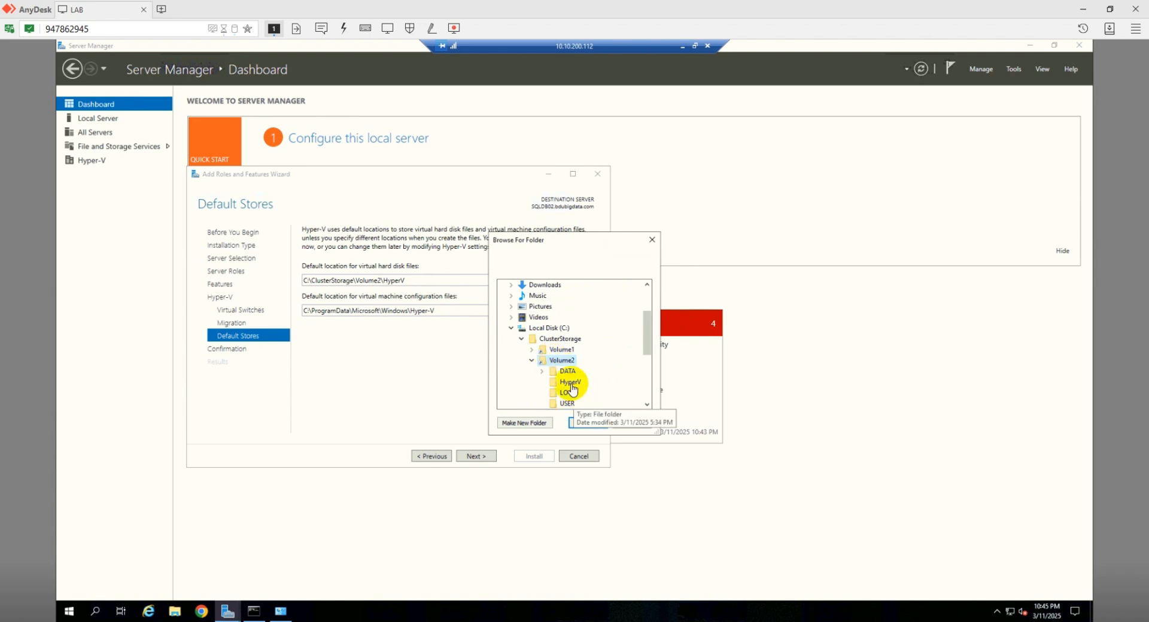
left_click(570, 382)
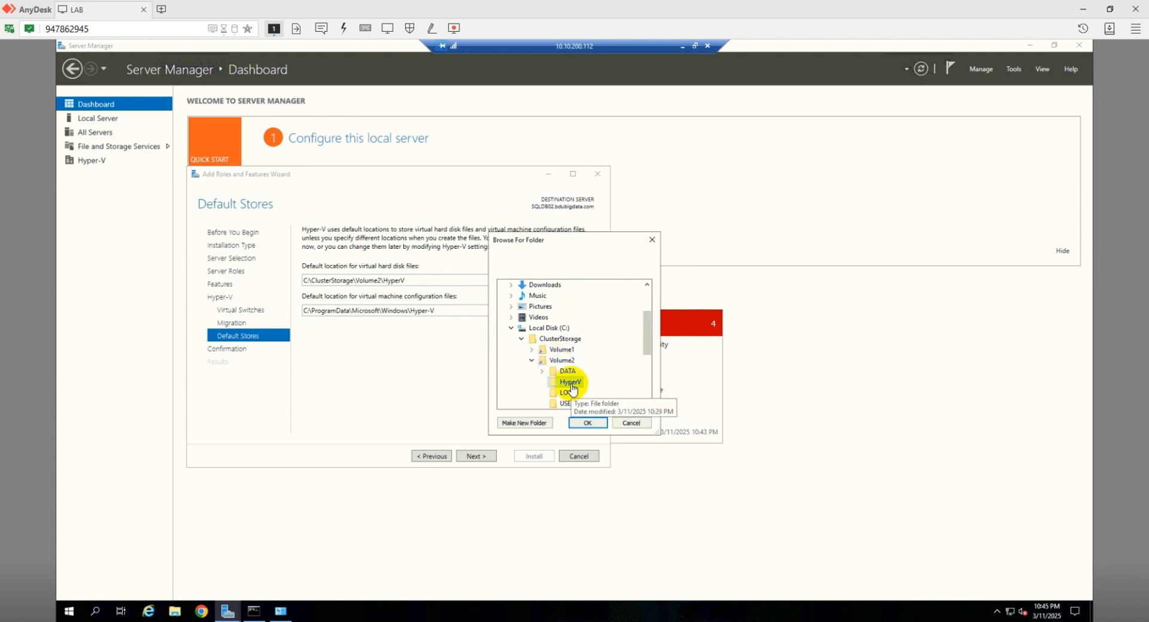
left_click(587, 424)
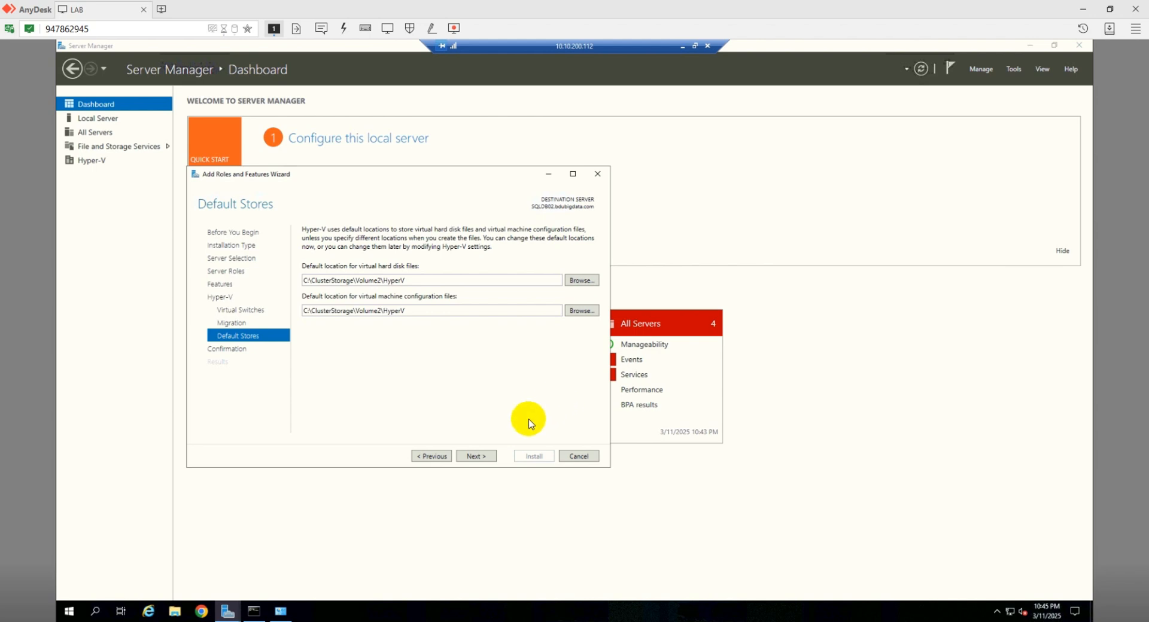
- Install the Hyper-V role without automatic restart and close the wizard once the installation ends
left_click(485, 458)
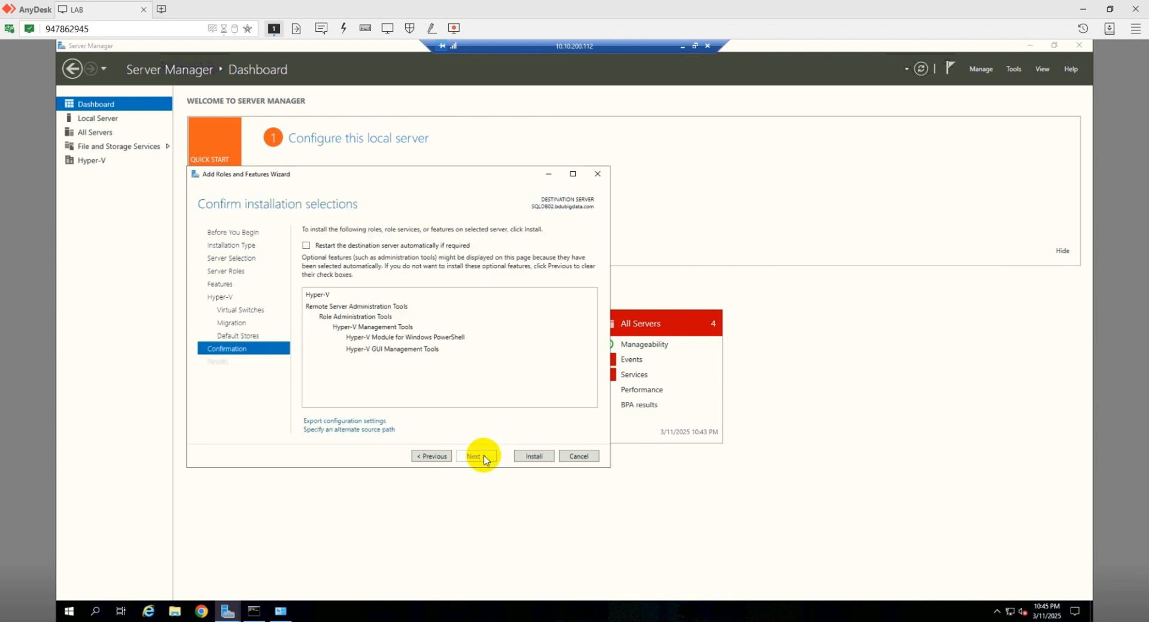
left_click(525, 458)
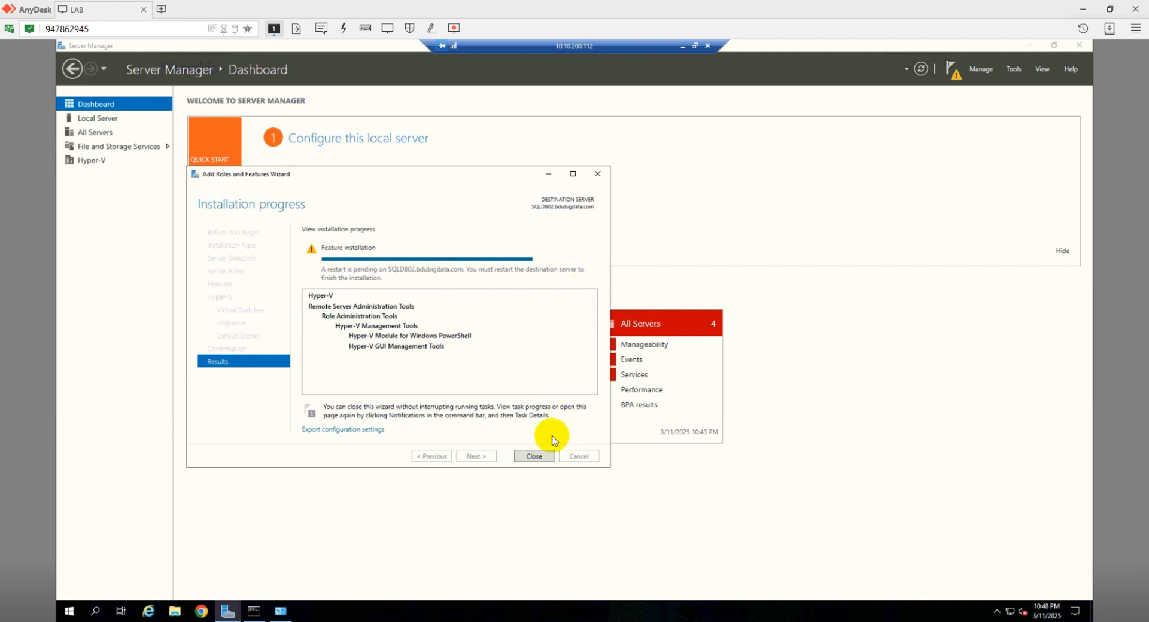
left_click(534, 456)
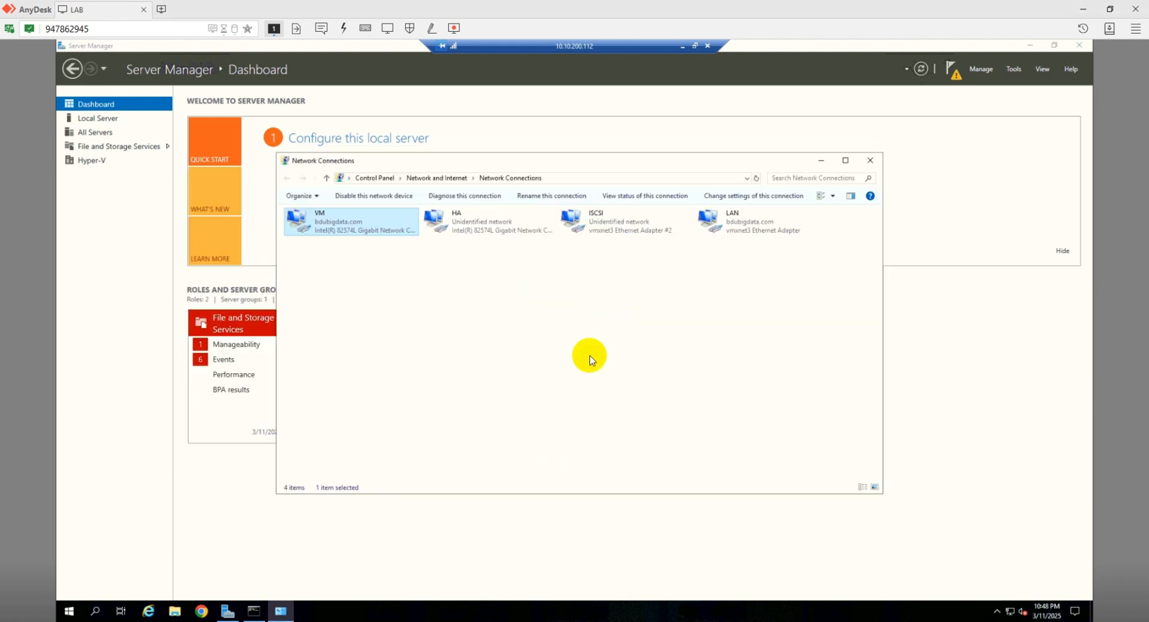
- Restart the SQLDB02 server, giving Other (Unplanned) as the reason
left_click(70, 611)
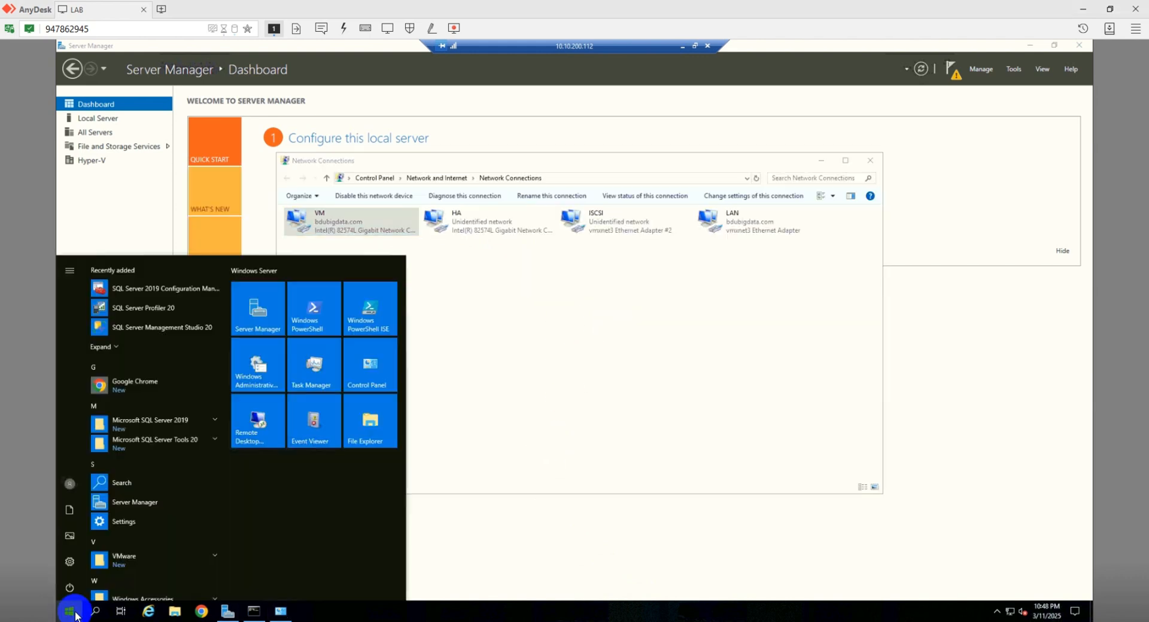
left_click(70, 589)
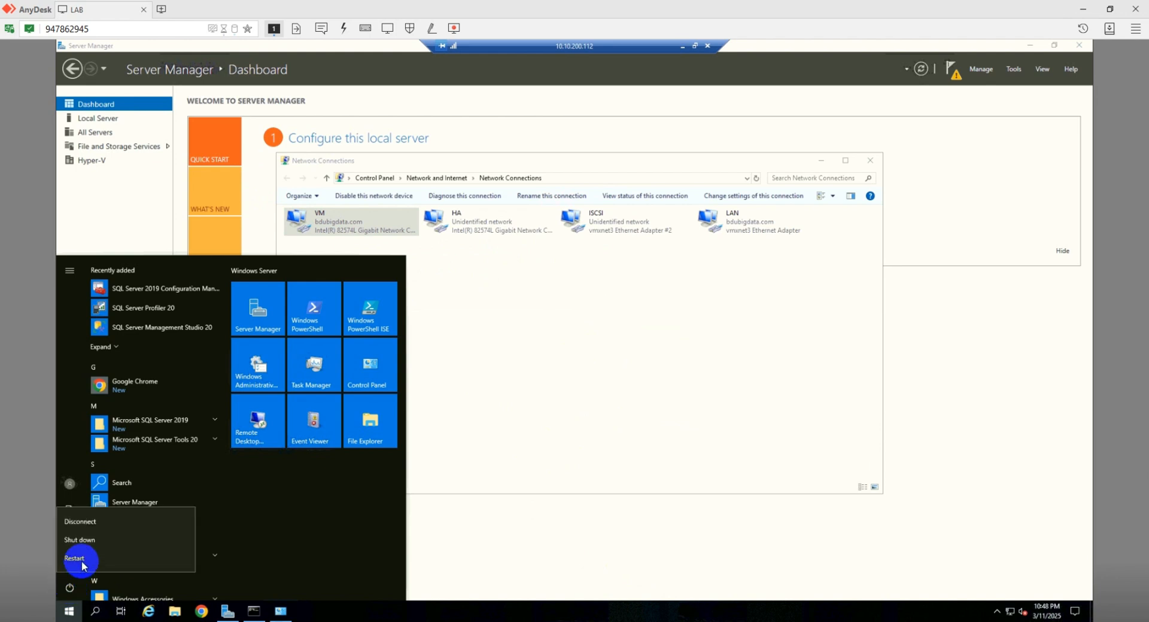
left_click(83, 563)
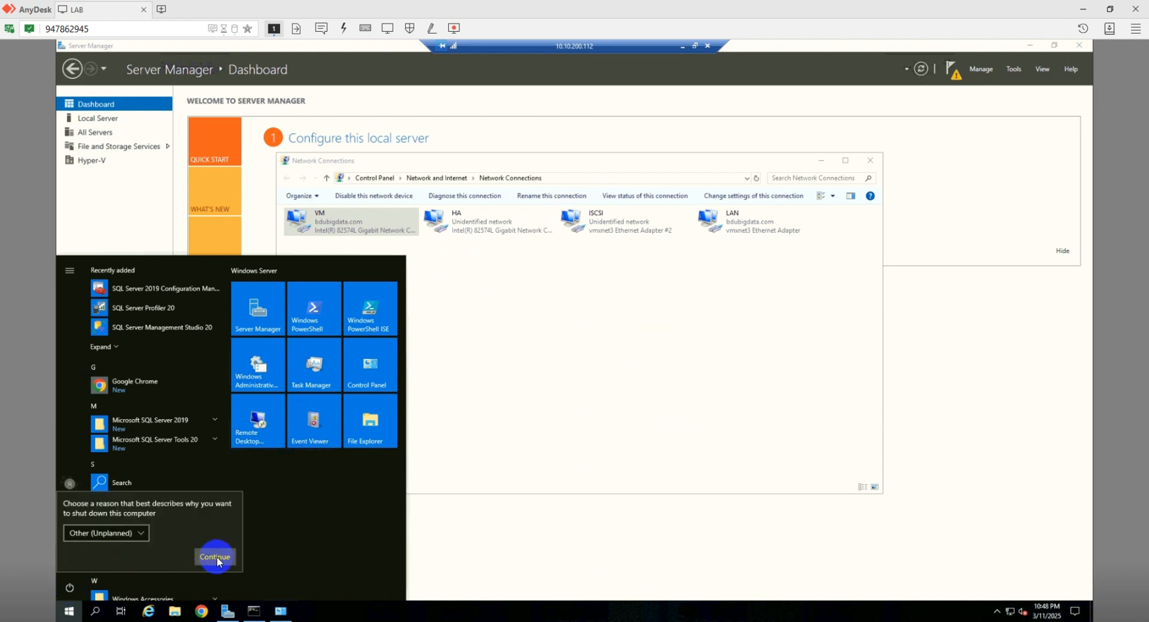
left_click(217, 558)
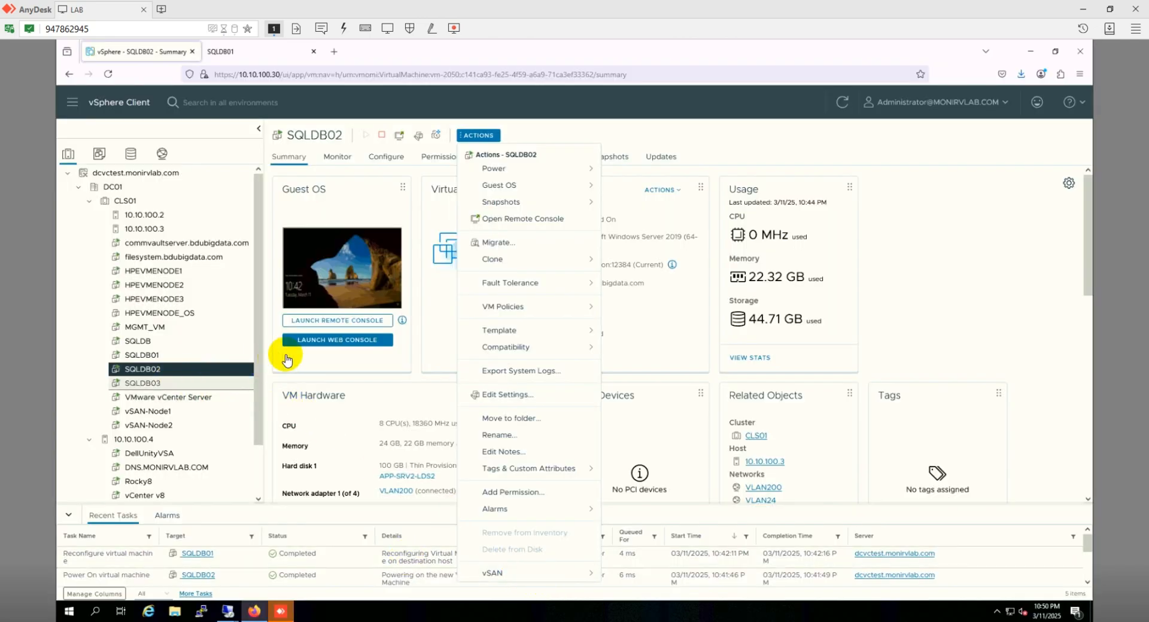
- Review the Server Manager notifications on the server at 10.10.200.111
left_click(308, 346)
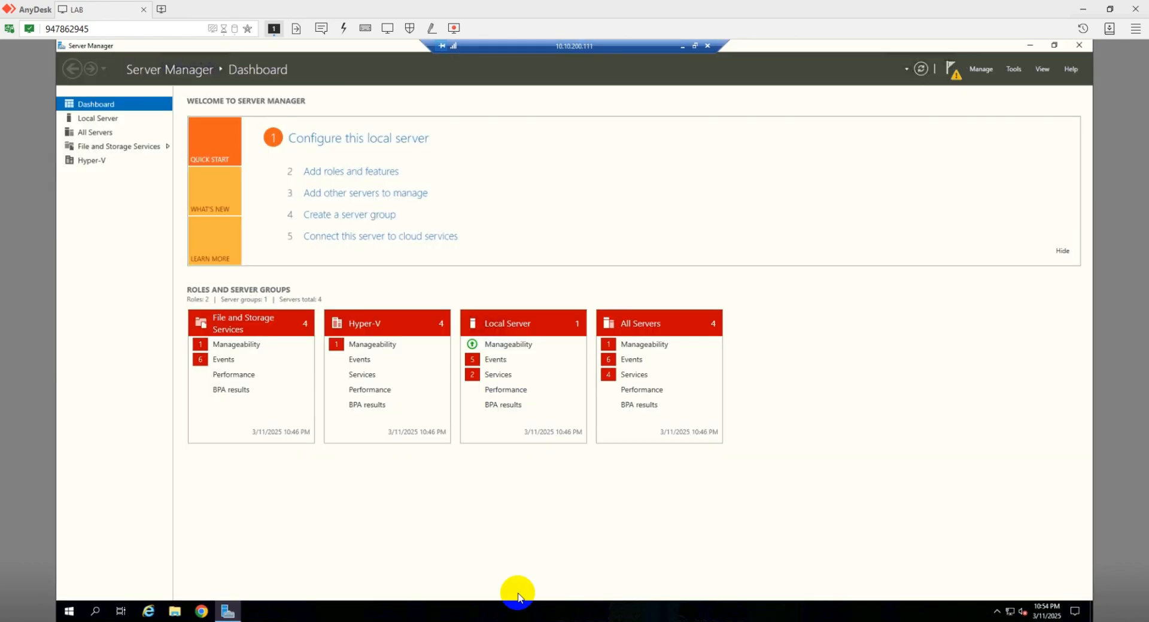
left_click(952, 70)
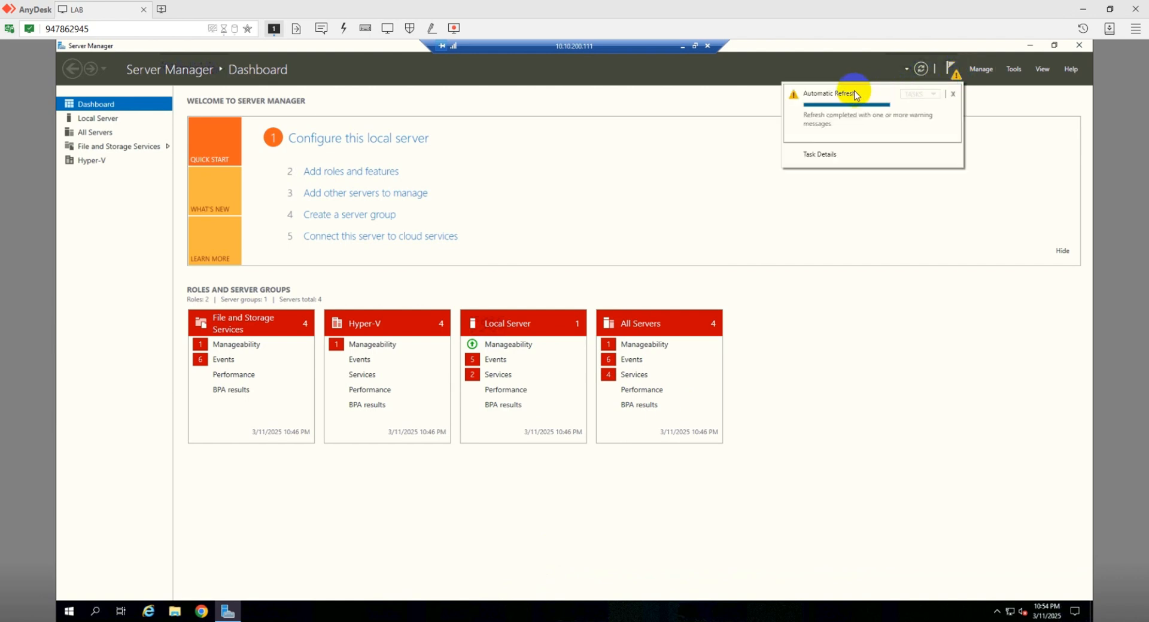
left_click(970, 178)
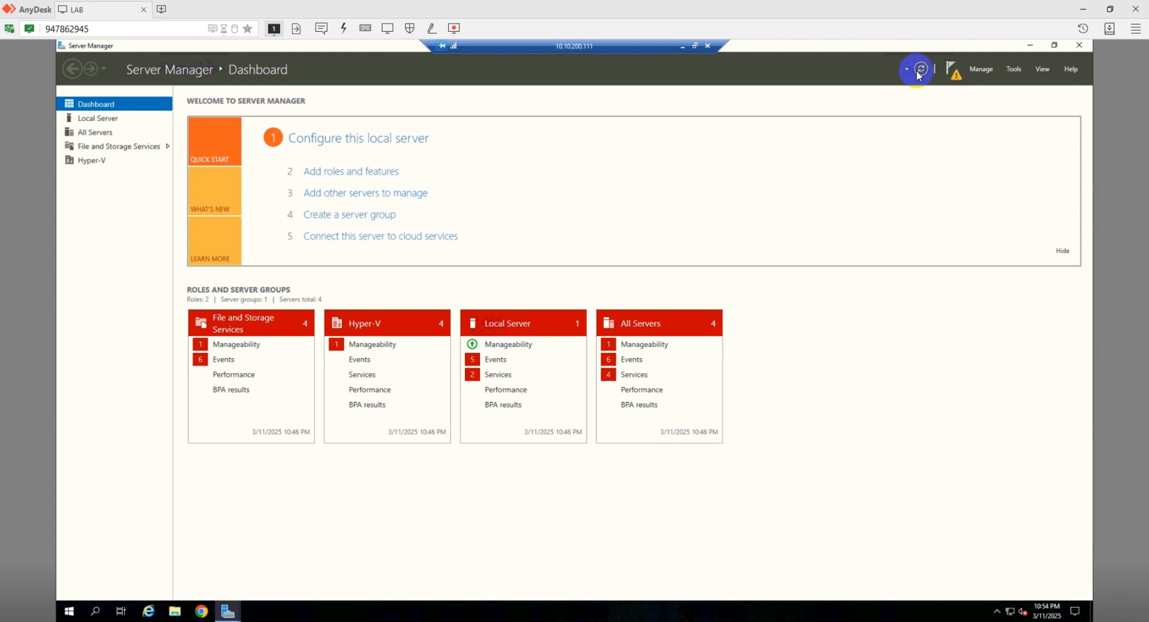
- Open Failover Cluster Manager and check the cluster's roles, nodes and storage disks
left_click(1014, 71)
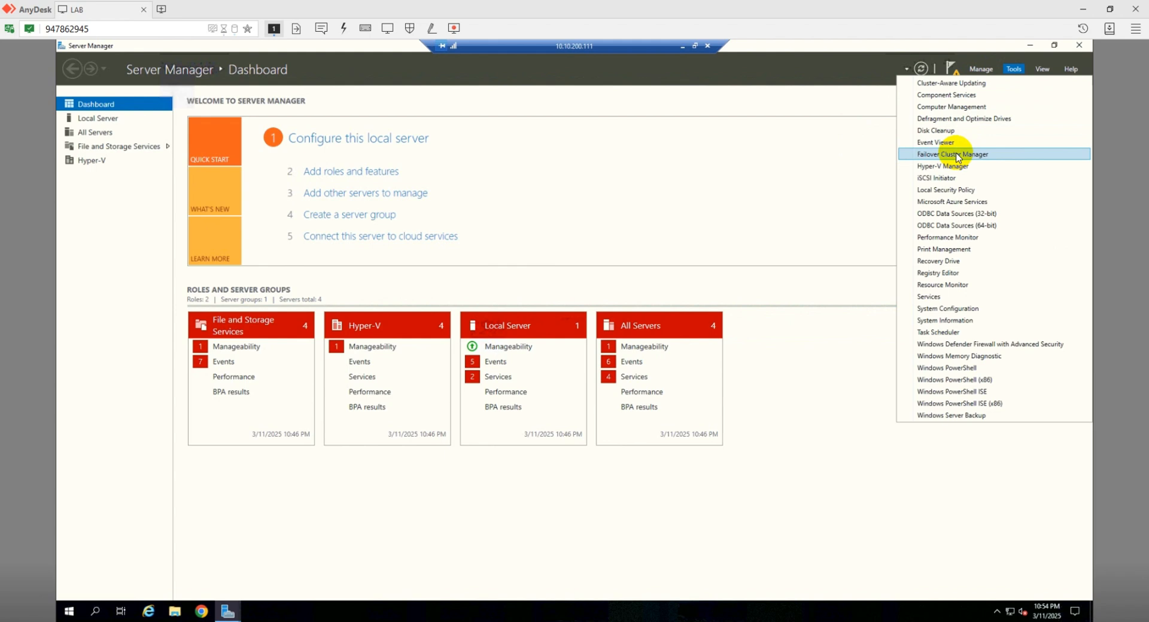
left_click(957, 156)
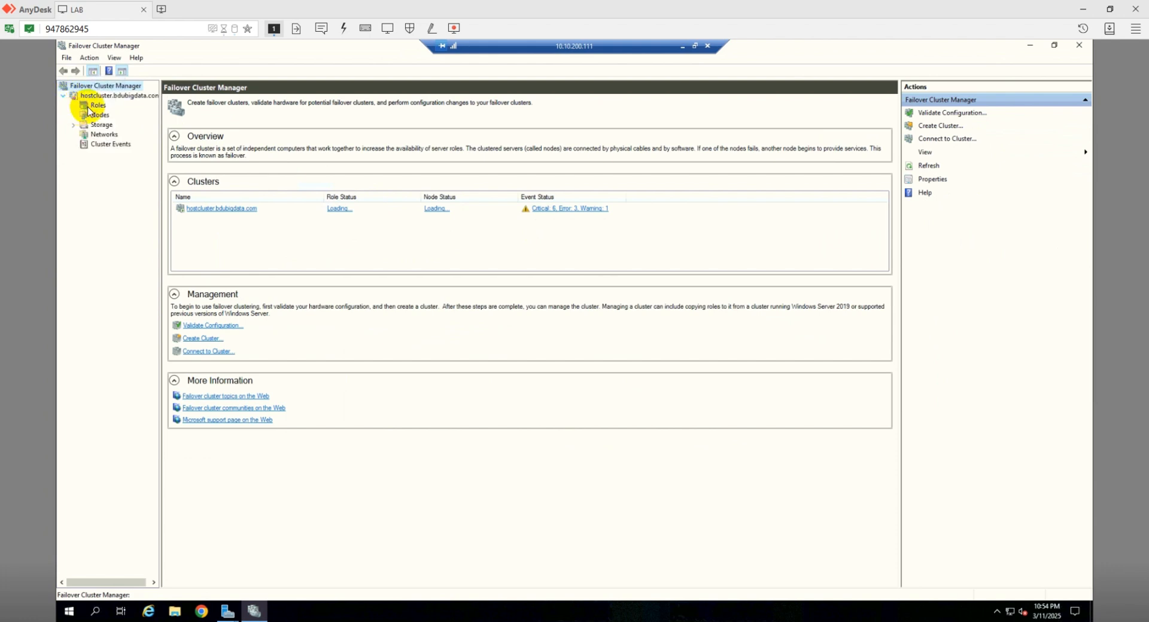
left_click(94, 106)
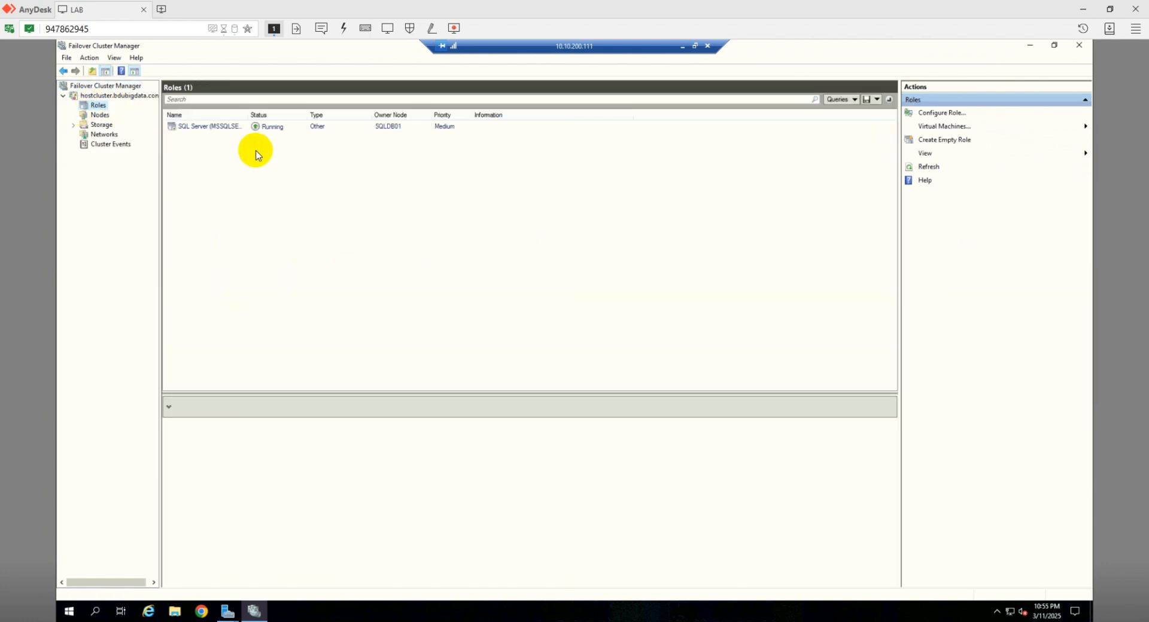
left_click(101, 117)
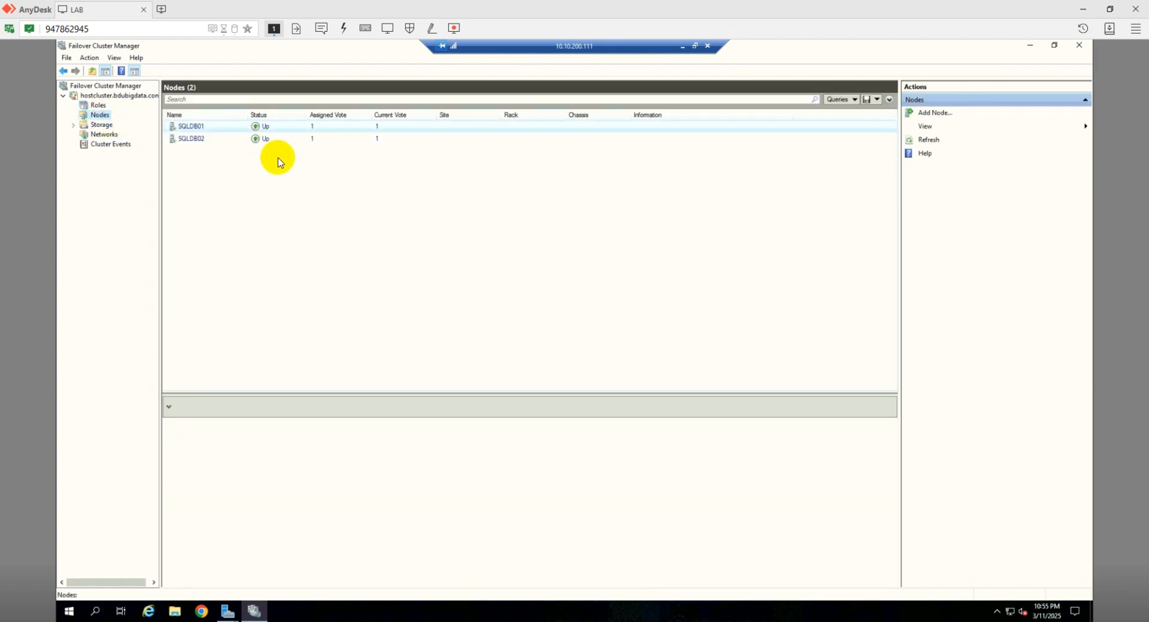
left_click(73, 125)
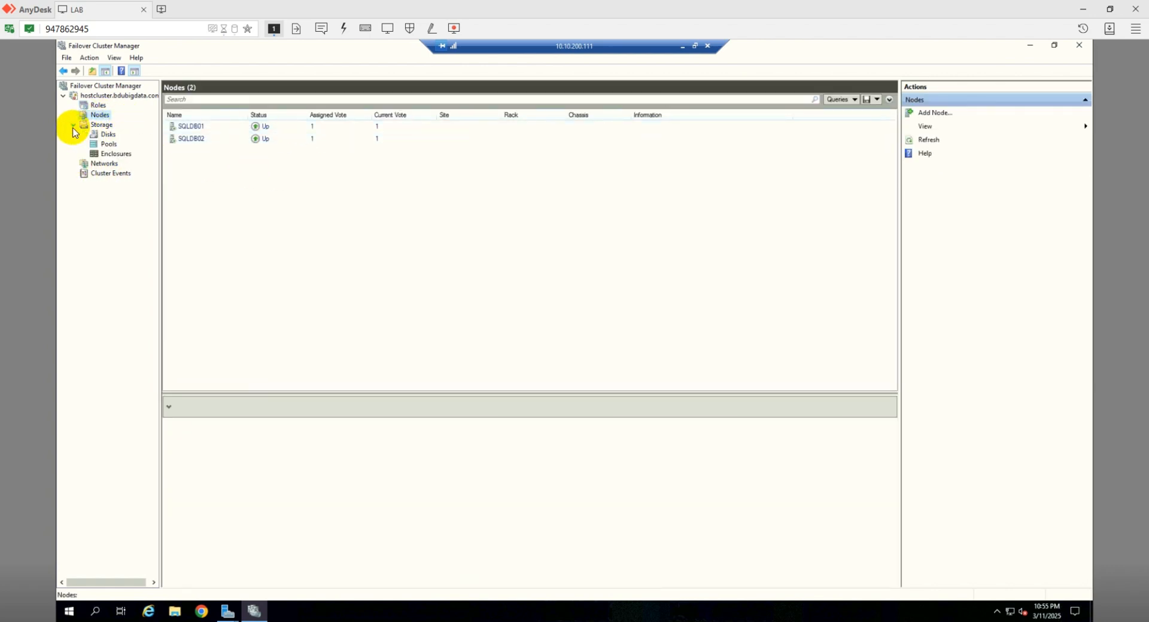
left_click(106, 136)
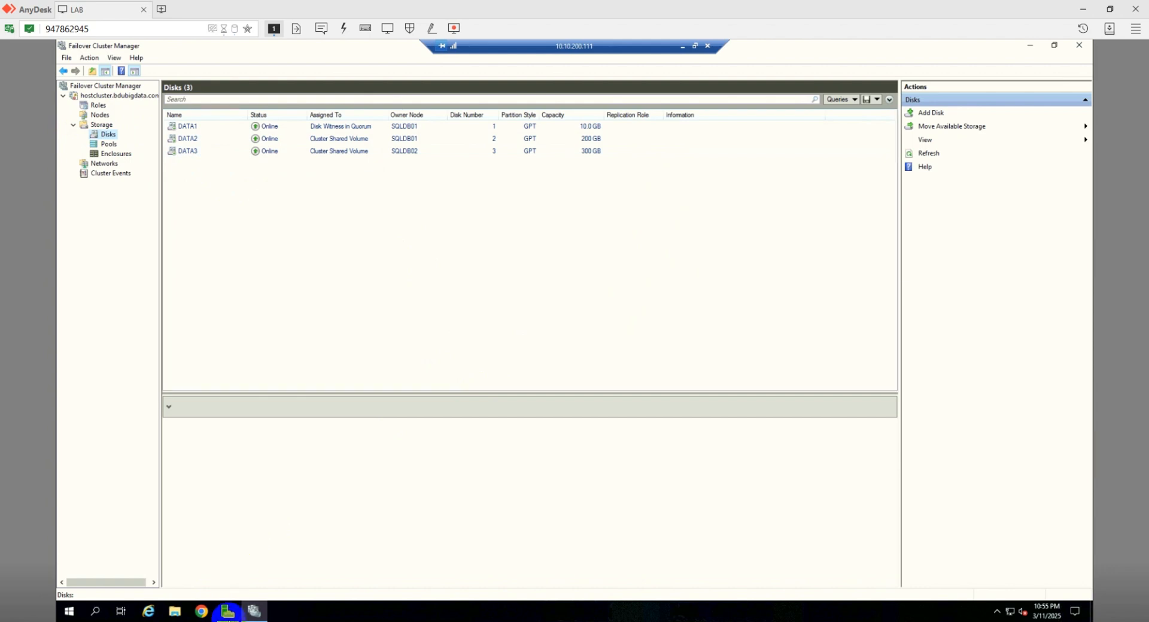
- Return to Server Manager, open Hyper-V Manager in a maximized window and select the SQLDB01 host
left_click(228, 612)
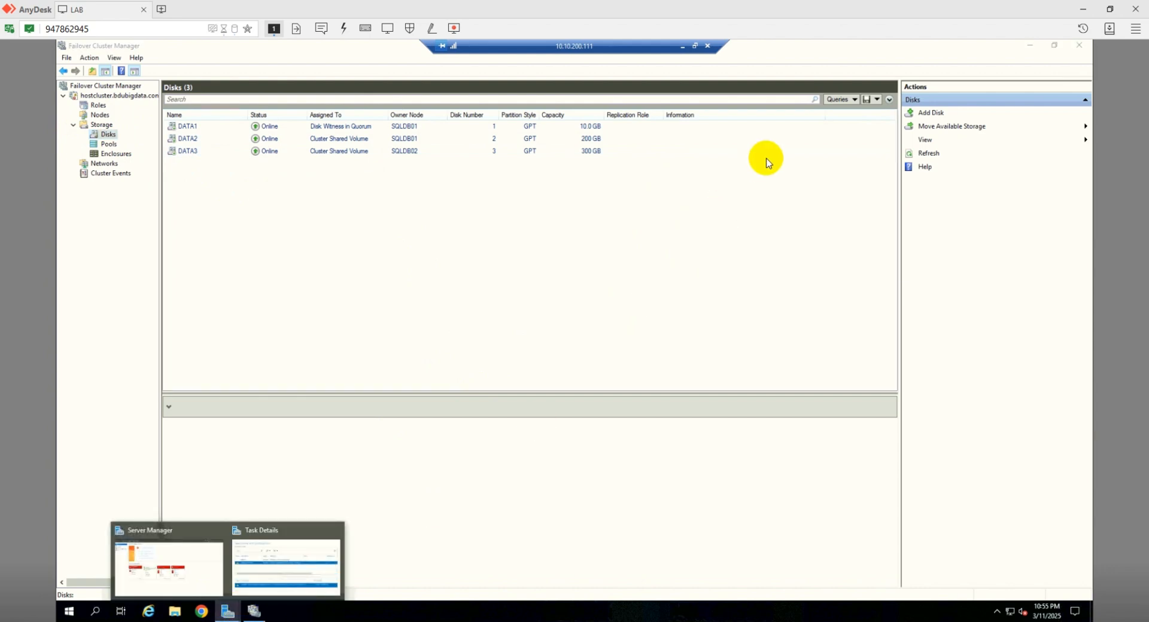
left_click(201, 563)
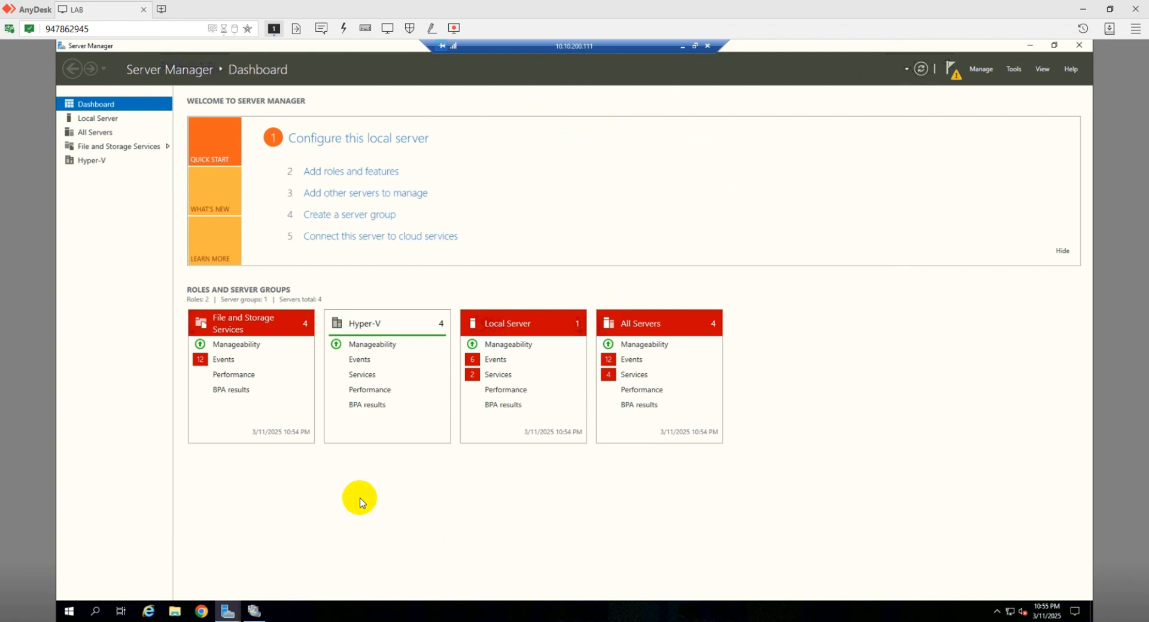
left_click(1014, 69)
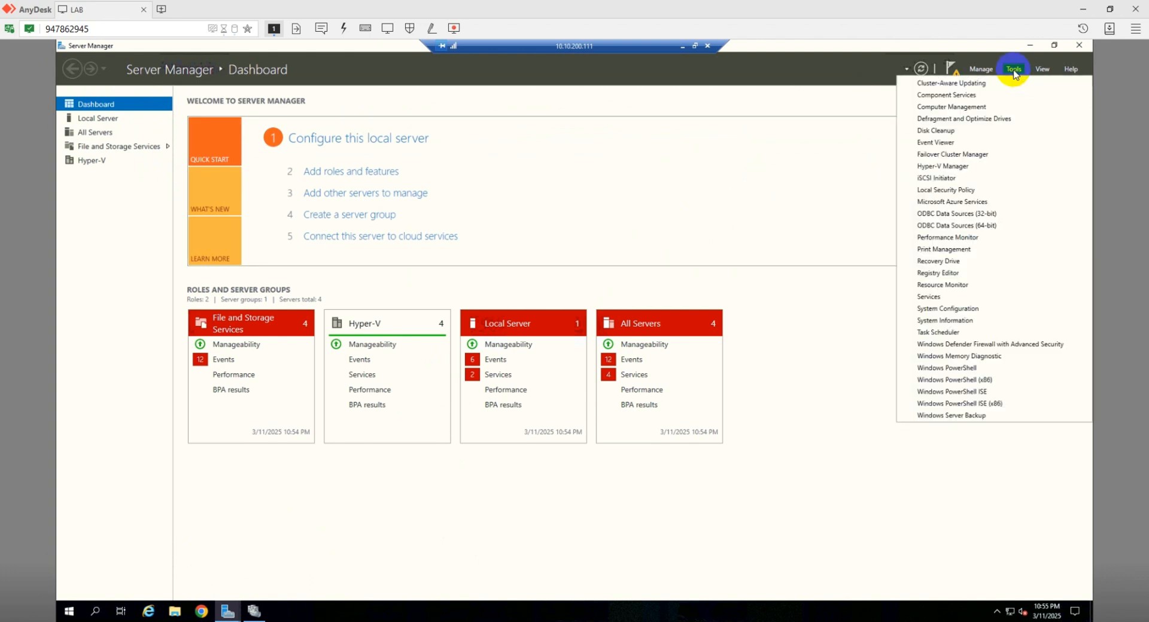
left_click(956, 168)
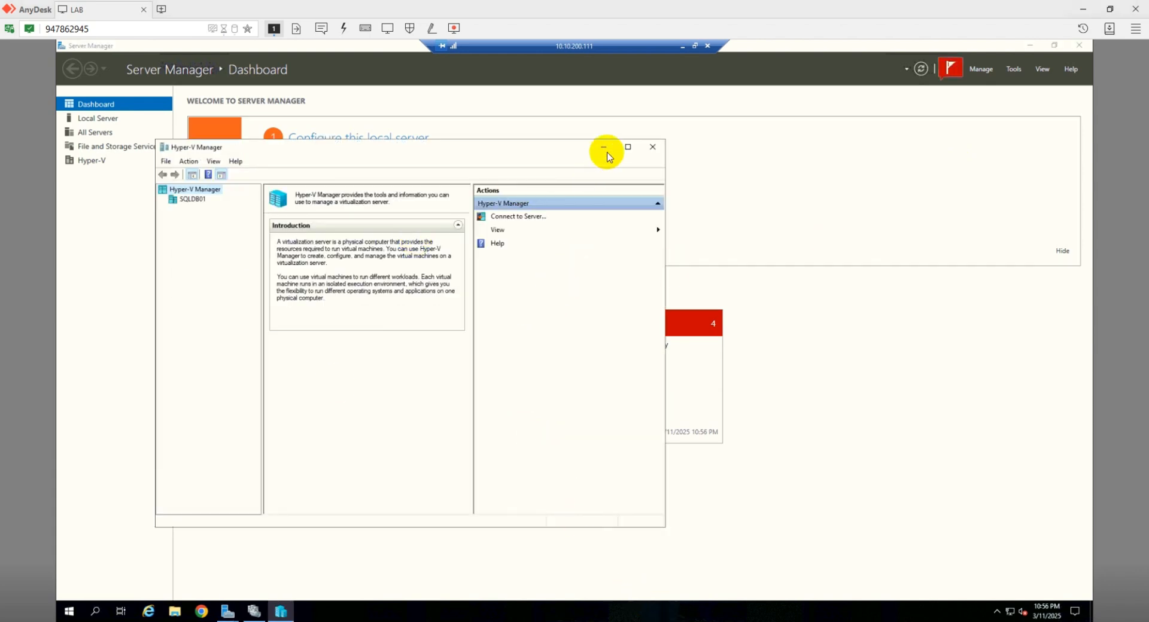
left_click(629, 149)
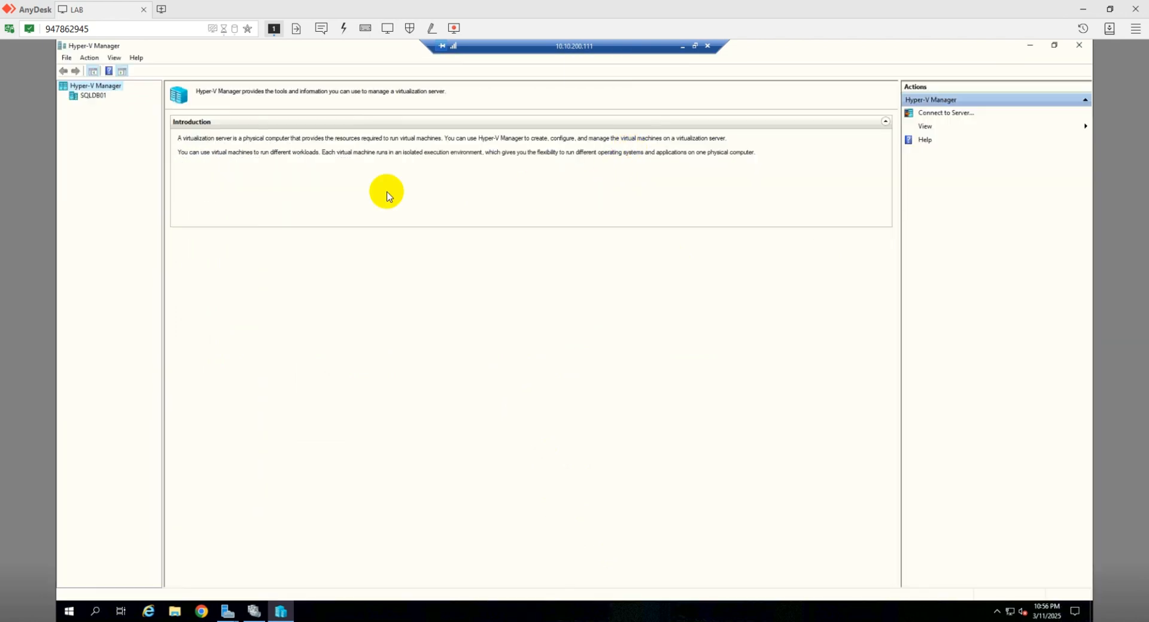
left_click(101, 99)
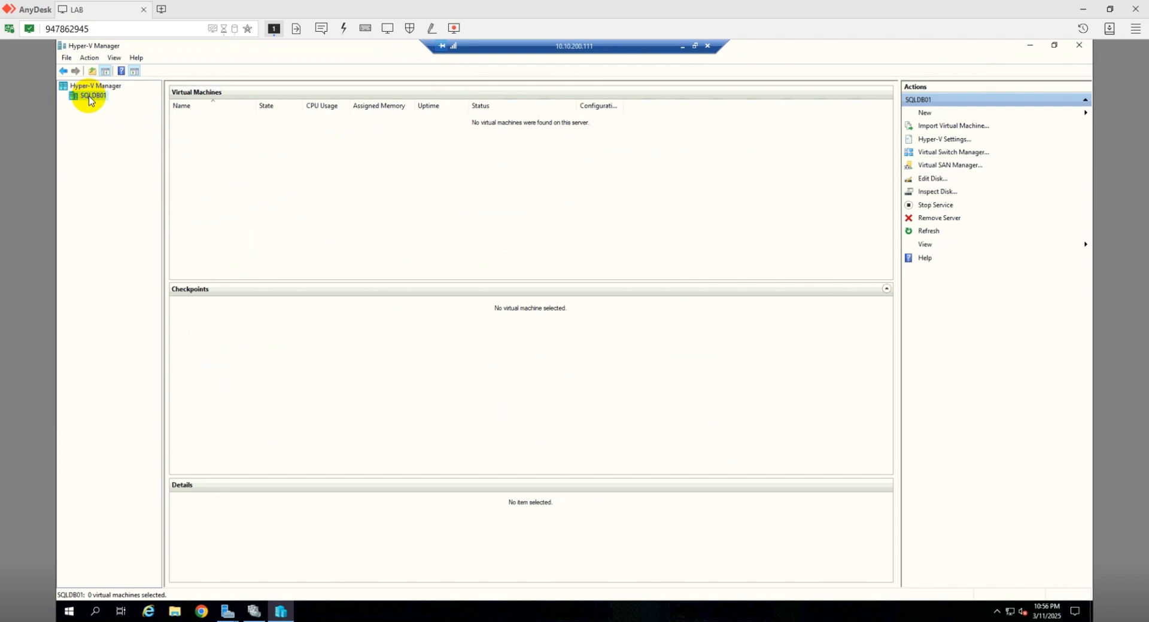
- Open the Virtual Switch Manager for the SQLDB01 host
right_click(89, 99)
left_click(460, 175)
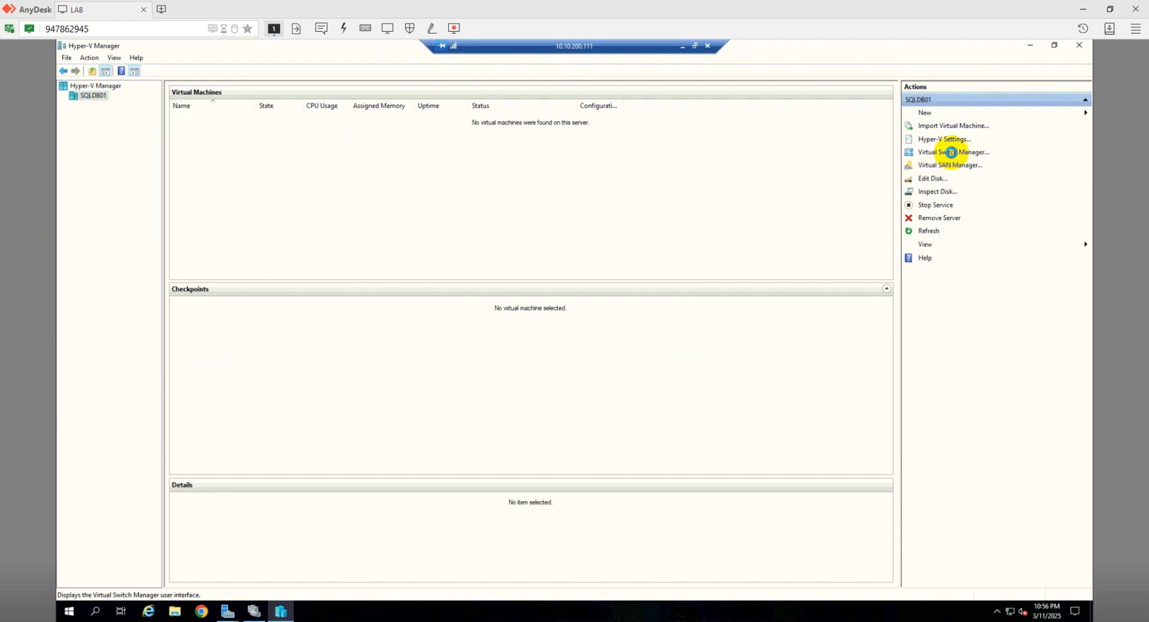
left_click(952, 152)
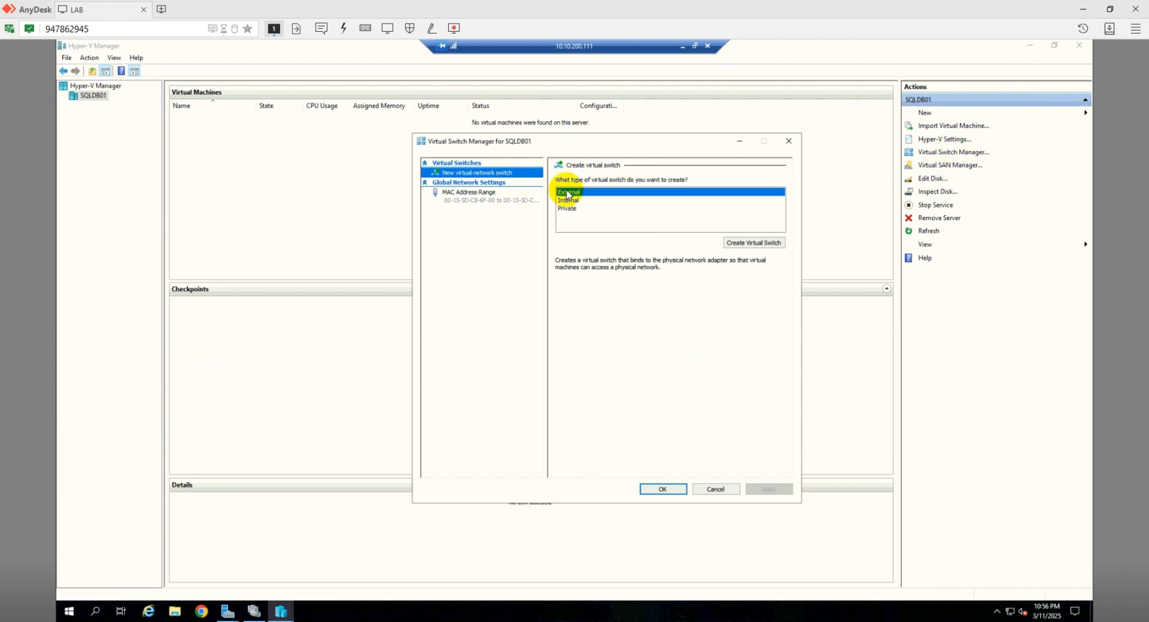
- Try to open the network adapter options from the Ethernet page of the Network & Internet settings
right_click(1011, 612)
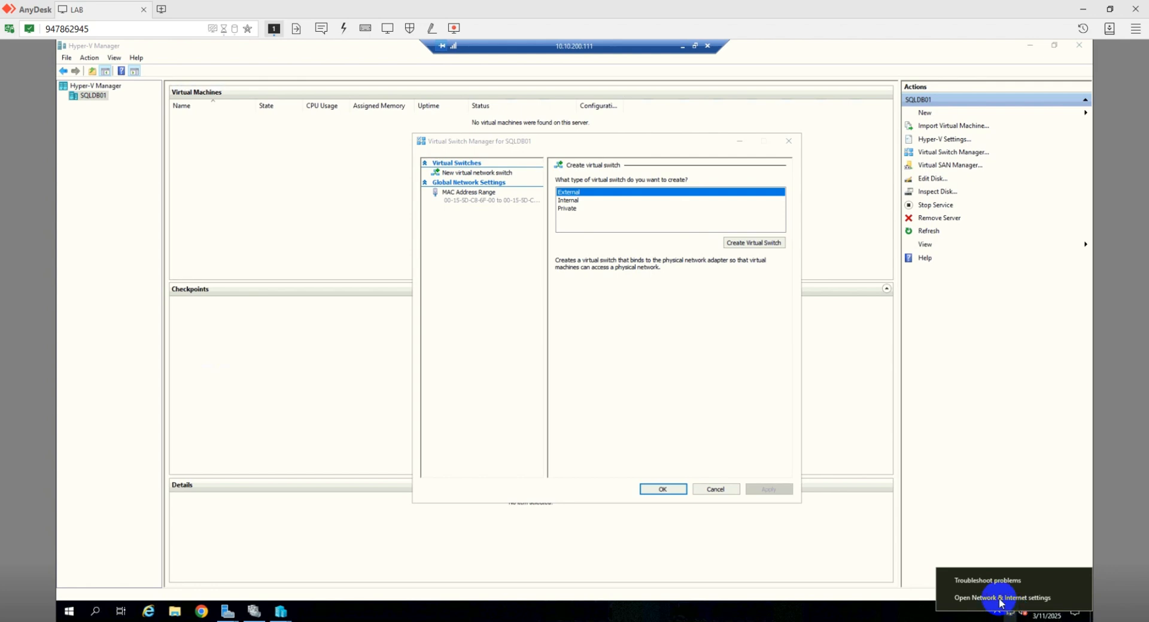
left_click(1002, 599)
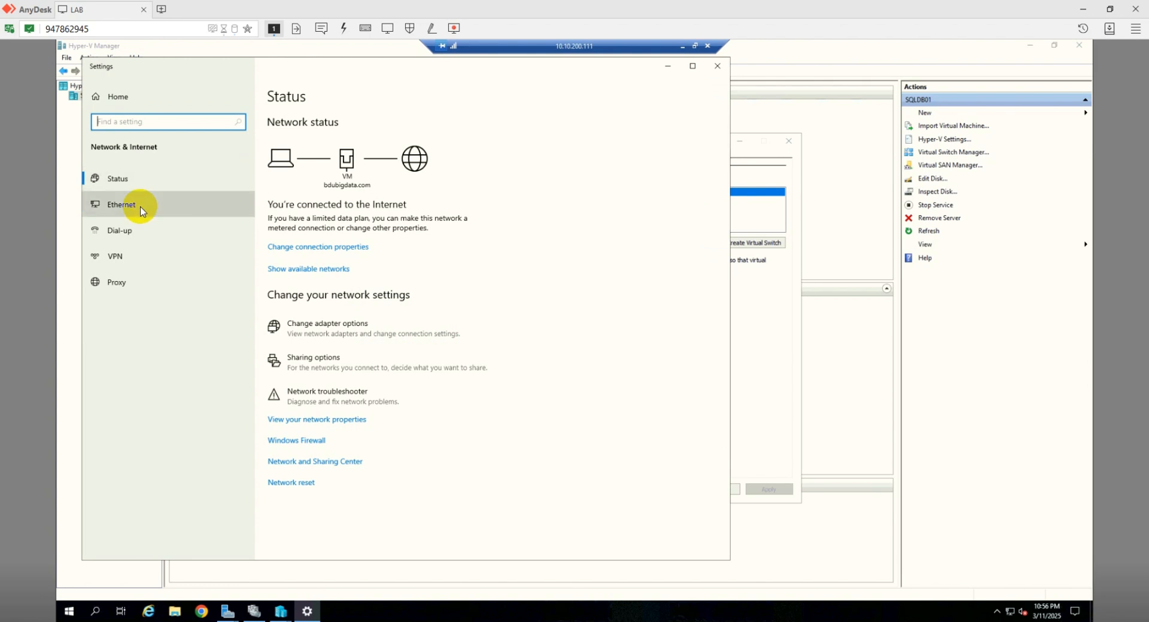
left_click(142, 209)
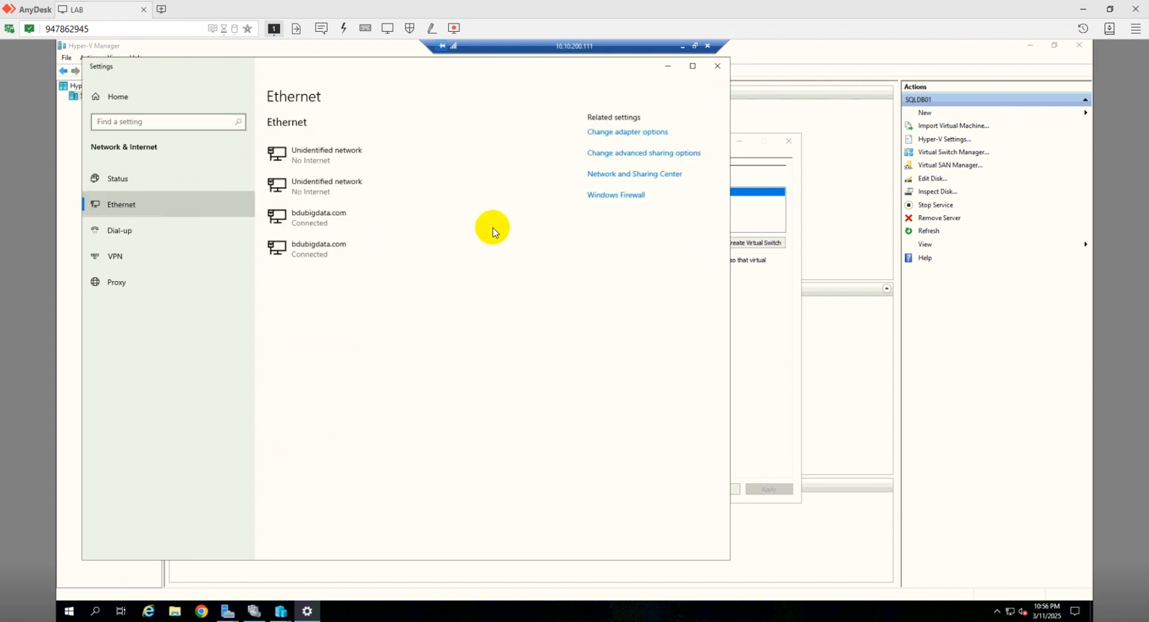
left_click(617, 137)
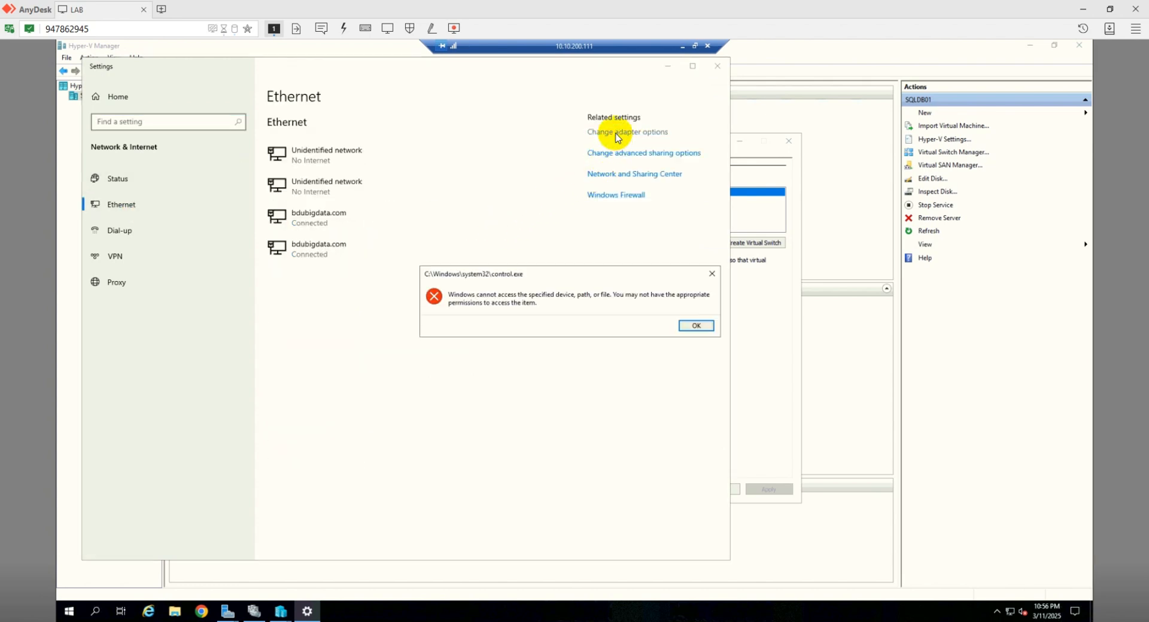
left_click(695, 326)
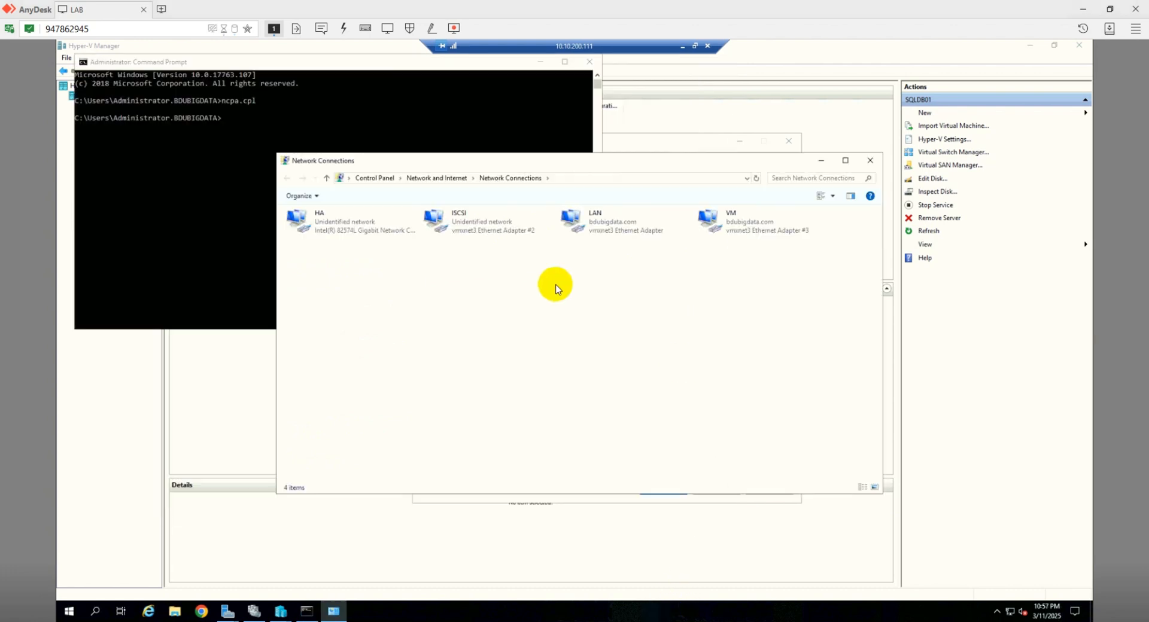
- Disable Internet Protocol Version 4 and Internet Protocol Version 6 on the VM network adapter
left_click(735, 231)
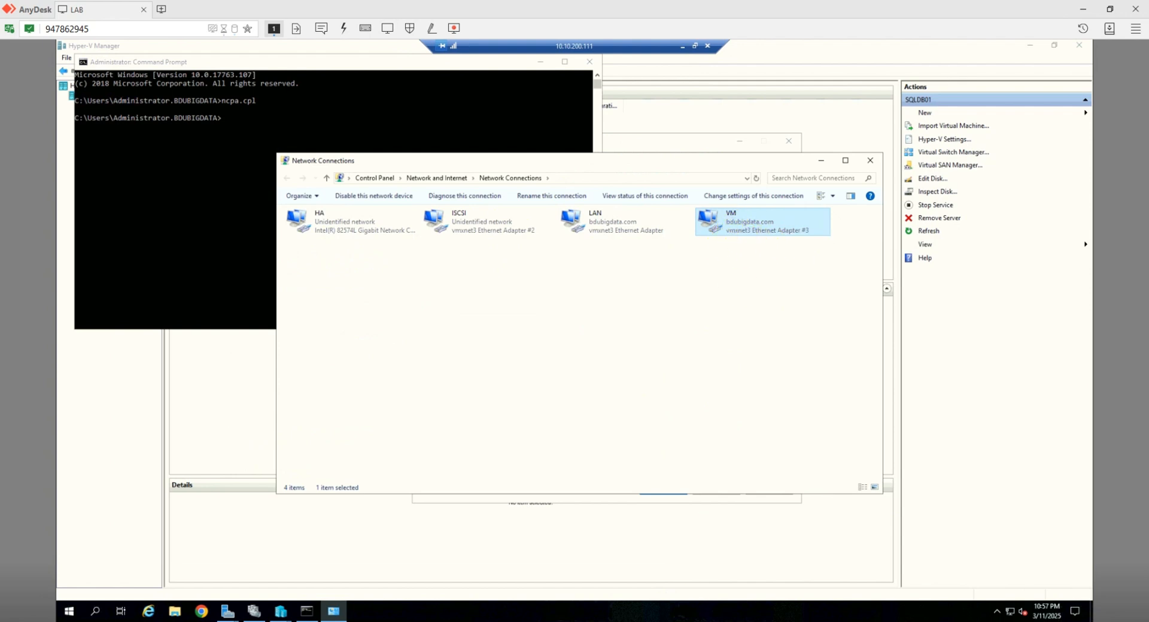
right_click(729, 234)
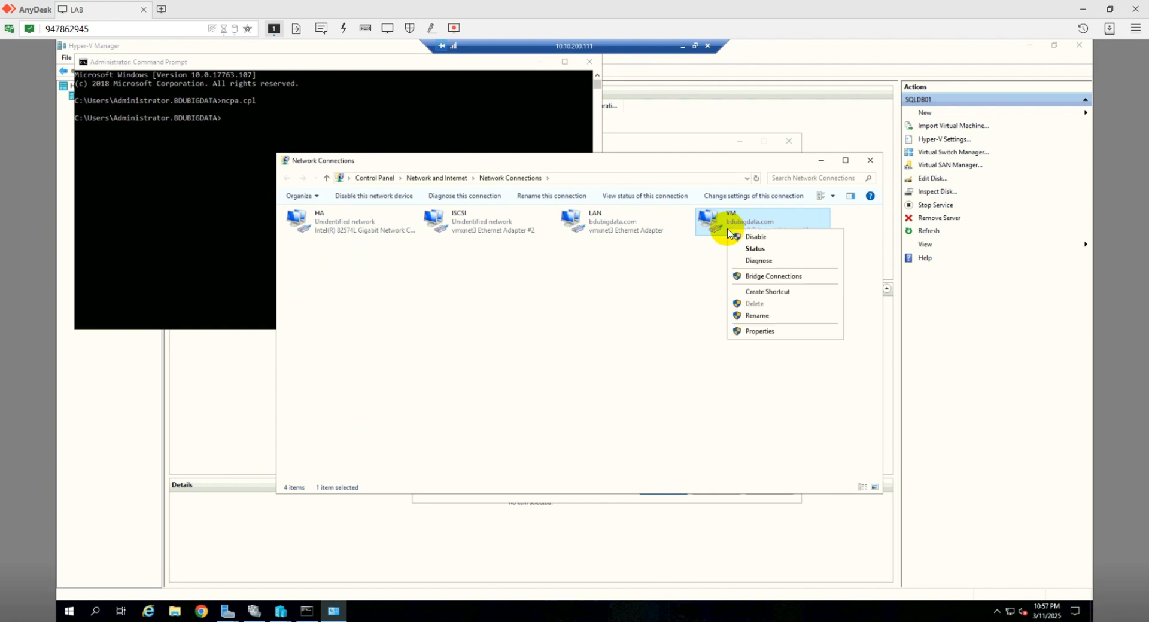
left_click(748, 333)
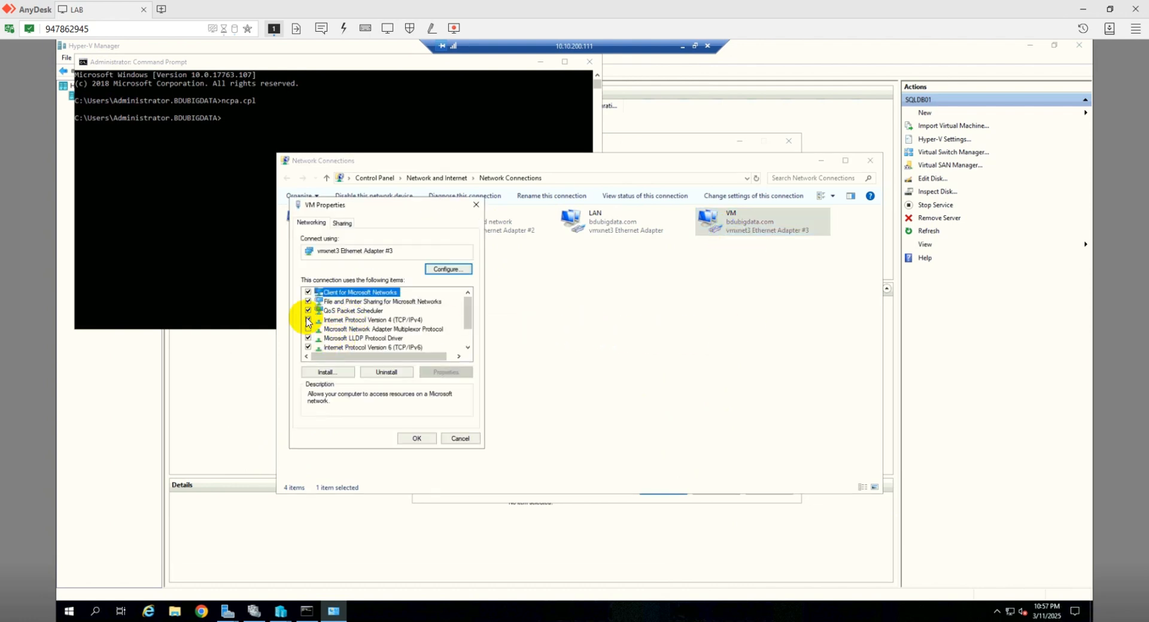
left_click(308, 320)
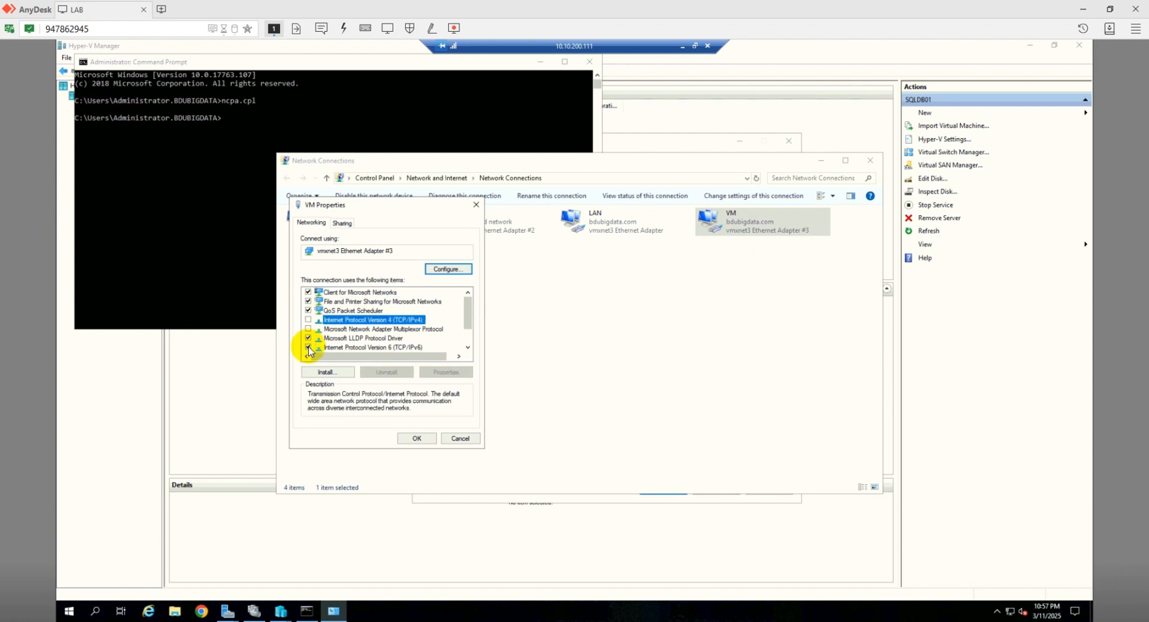
left_click(308, 348)
left_click(417, 441)
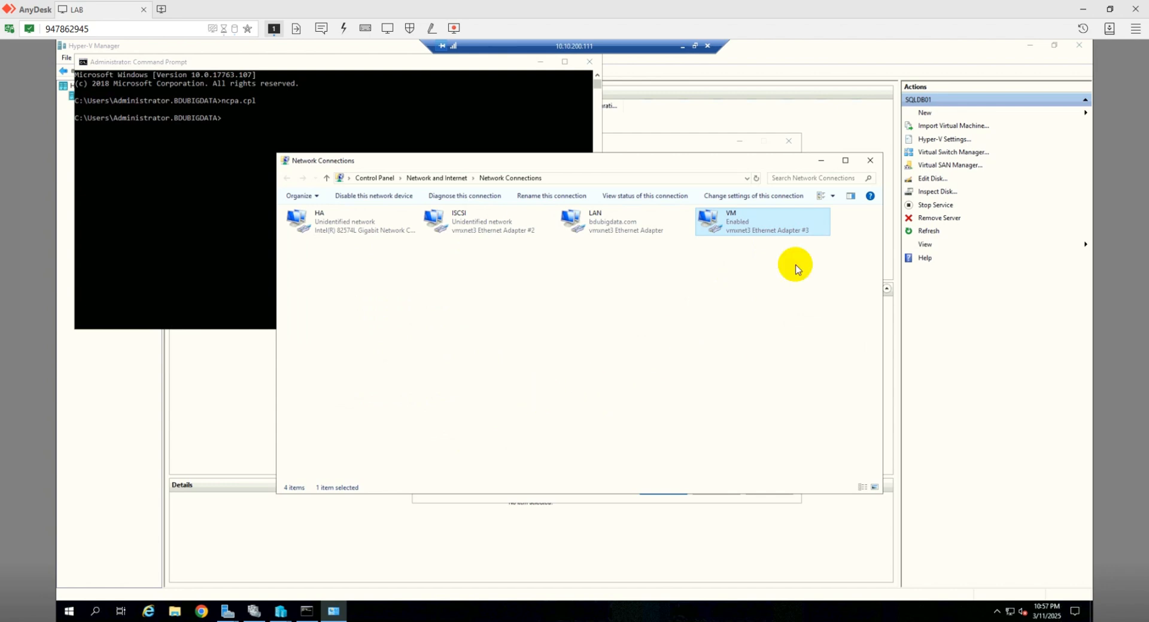
- Create a new external virtual switch on SQLDB01 and name it vSwitch_VLAN200
left_click(279, 611)
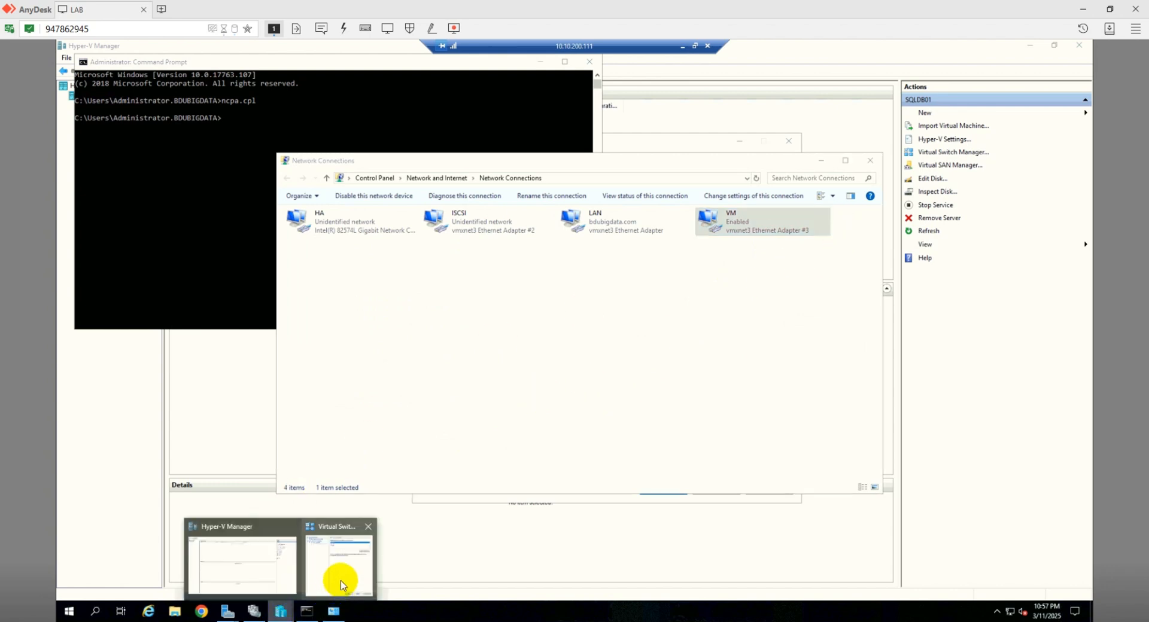
left_click(342, 585)
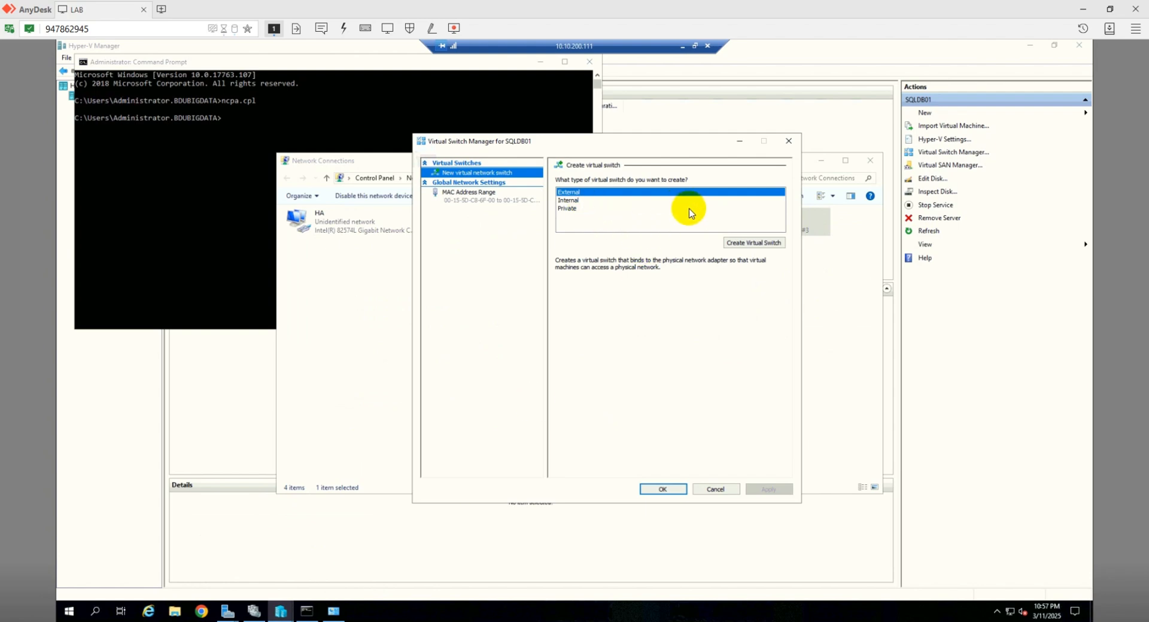
left_click(740, 246)
left_click(619, 191)
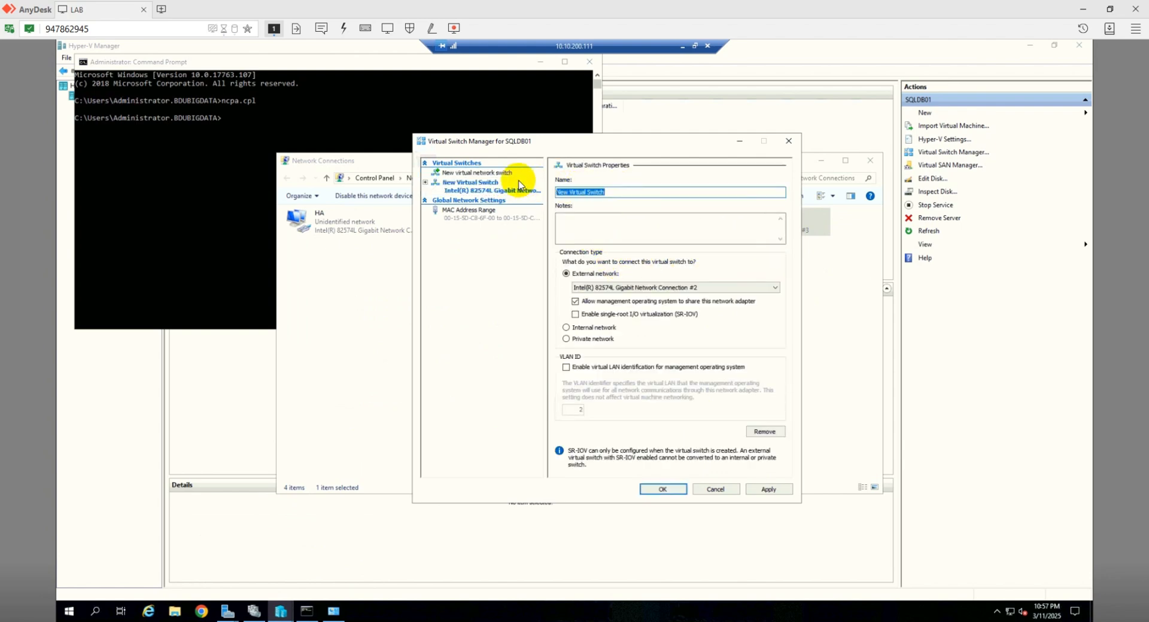
type("vSwitch_VLAN200")
- Check the VM connection's device name and bind vSwitch_VLAN200 to the external network vmxnet3 Ethernet Adapter #3
left_click(611, 289)
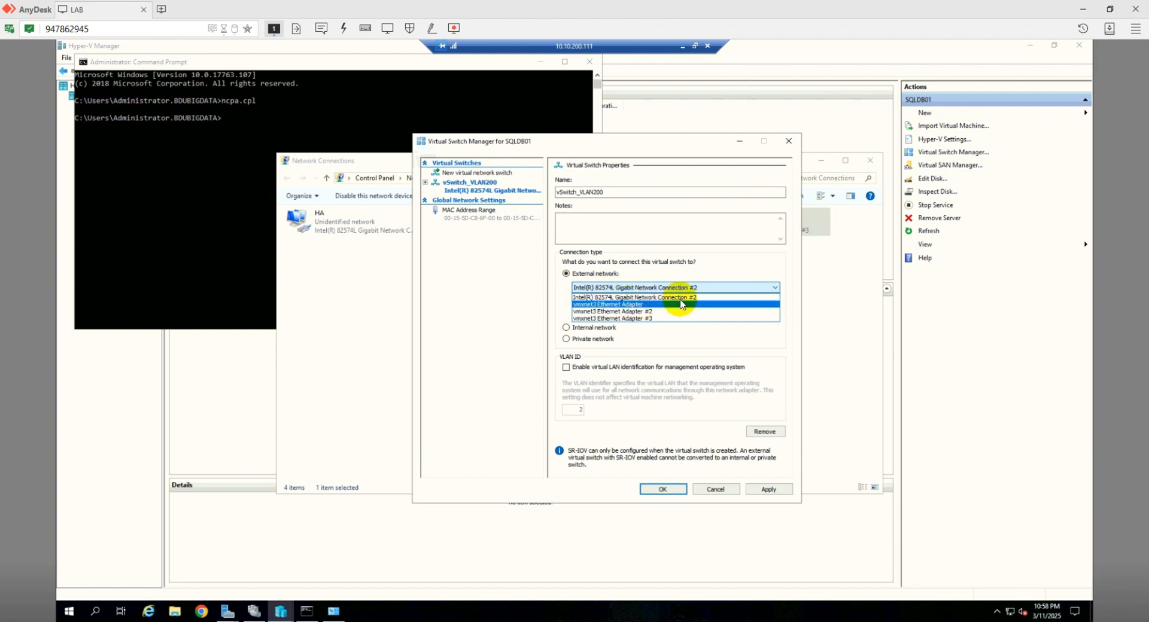
left_click(639, 273)
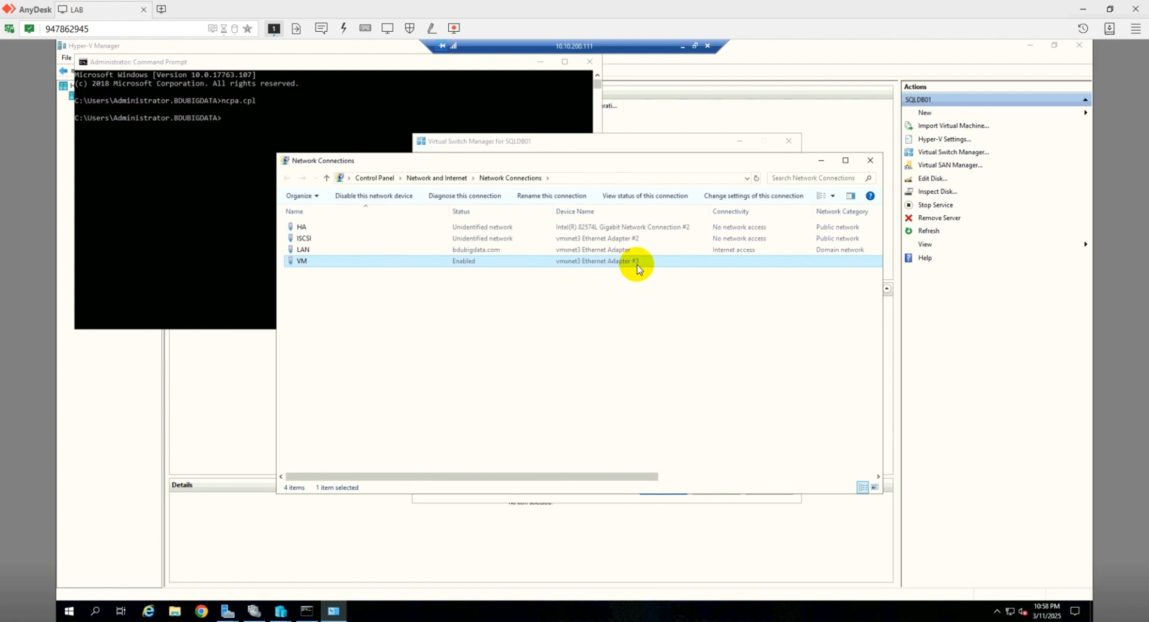
left_click(579, 146)
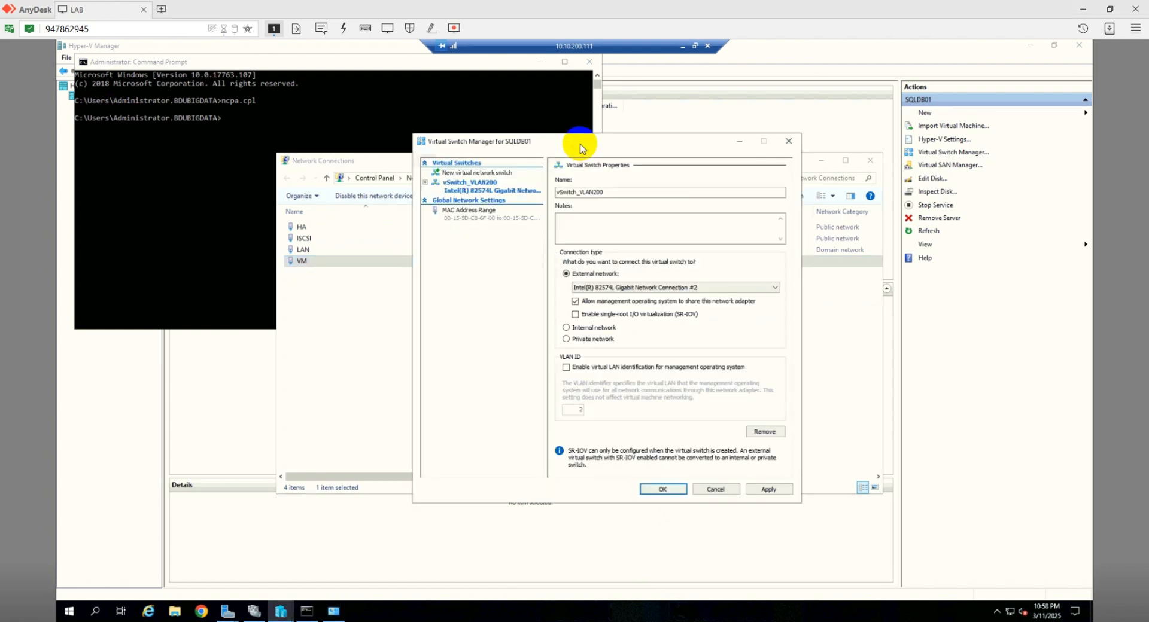
left_click(667, 289)
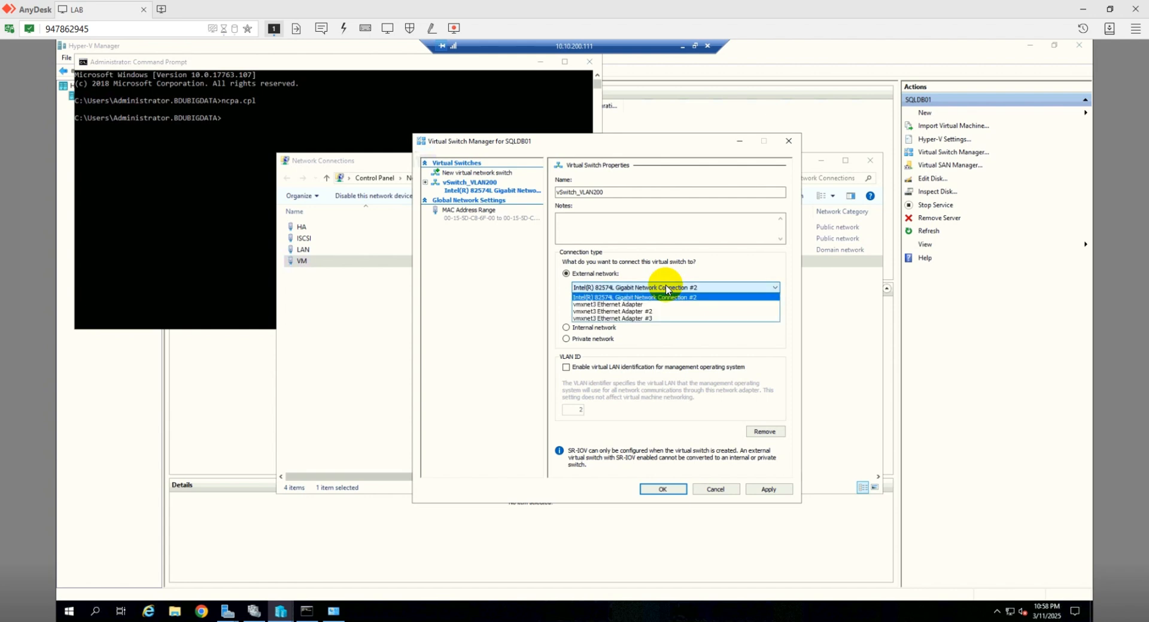
left_click(656, 319)
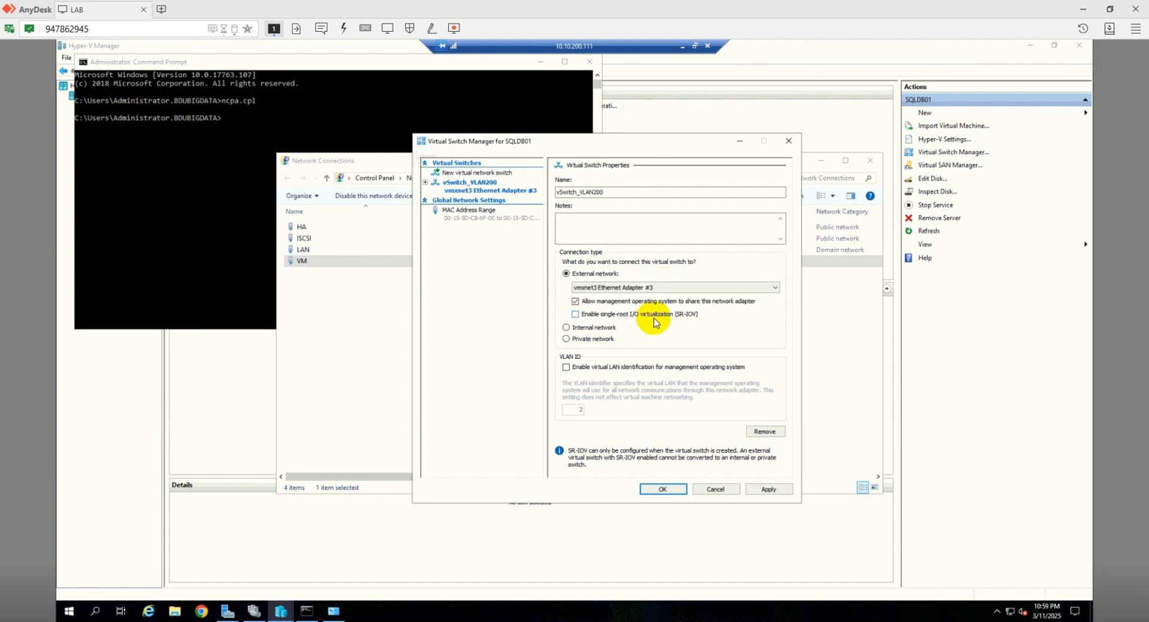
- Stop the management operating system from sharing the vSwitch_VLAN200 adapter and apply the networking changes
left_click(693, 307)
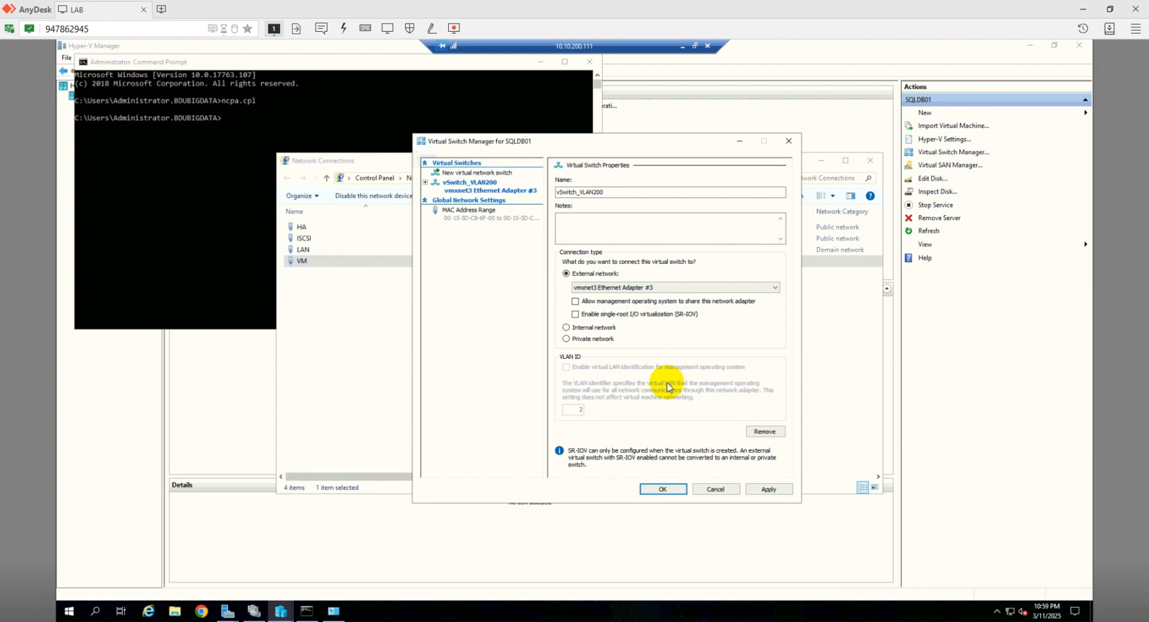
left_click(767, 490)
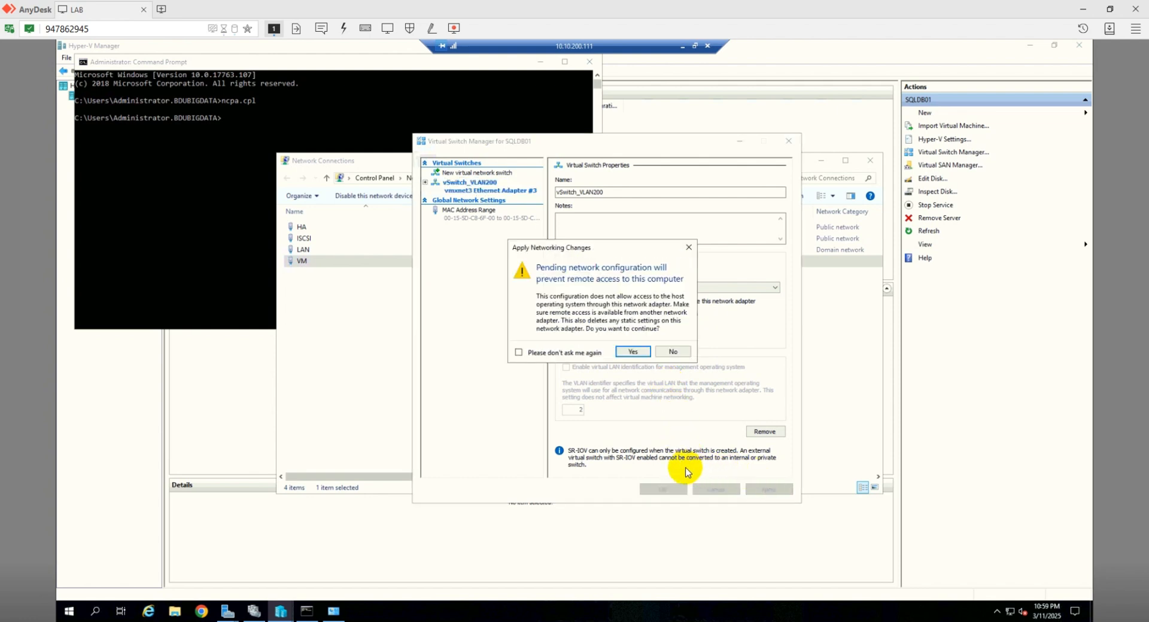
left_click(632, 353)
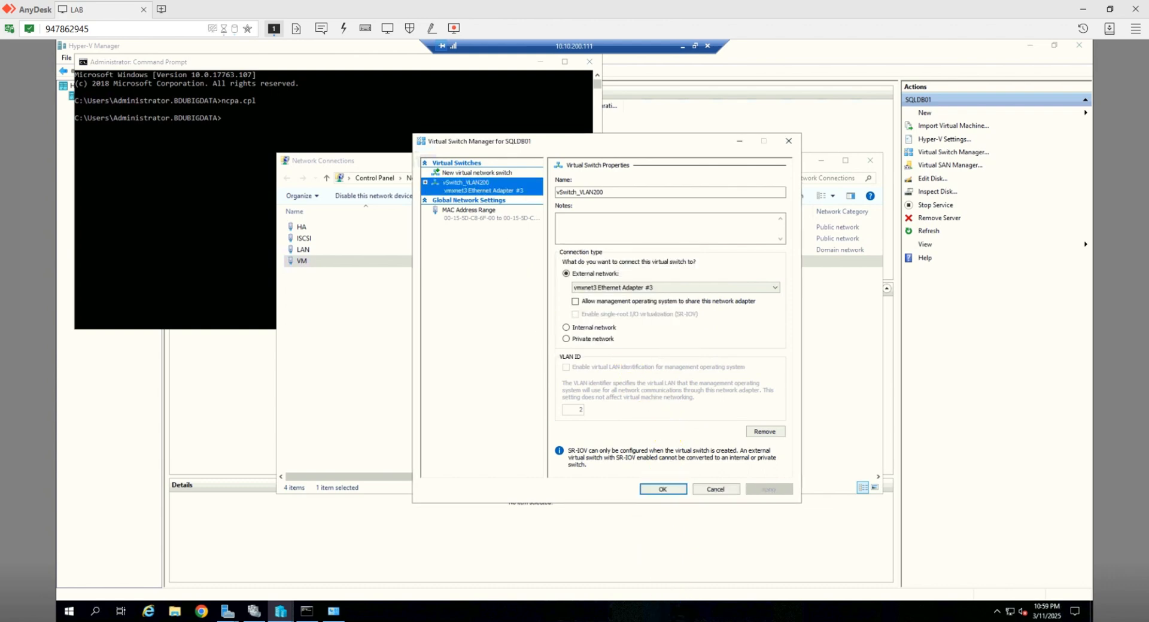
- Close the virtual switch settings and refresh the network connections list
left_click(657, 489)
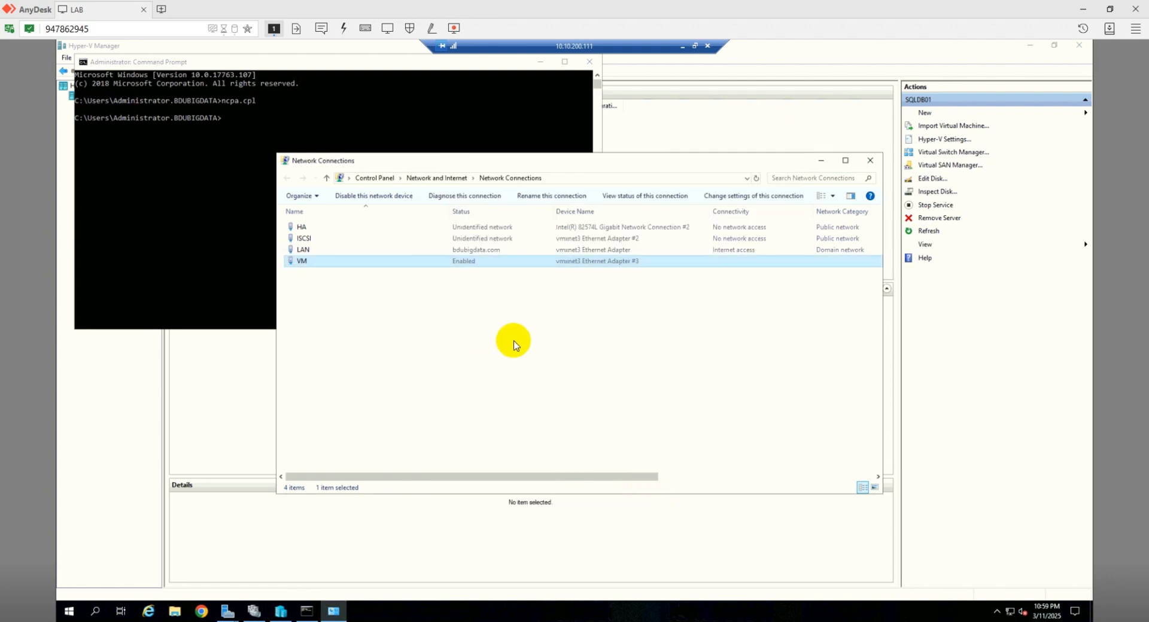
right_click(551, 338)
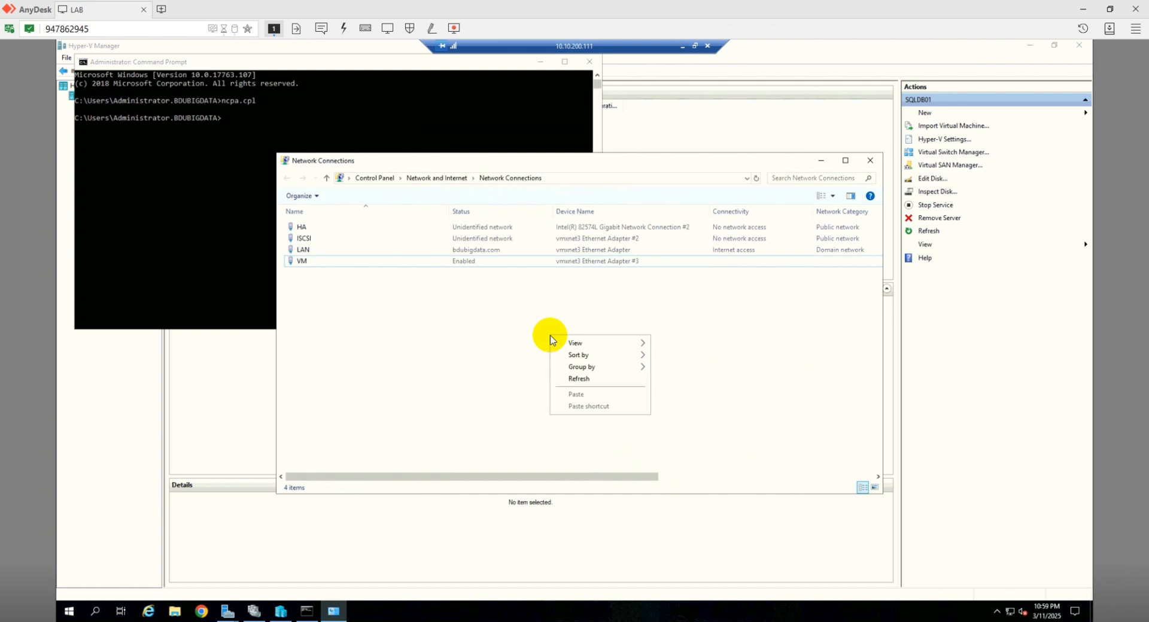
left_click(576, 379)
right_click(526, 325)
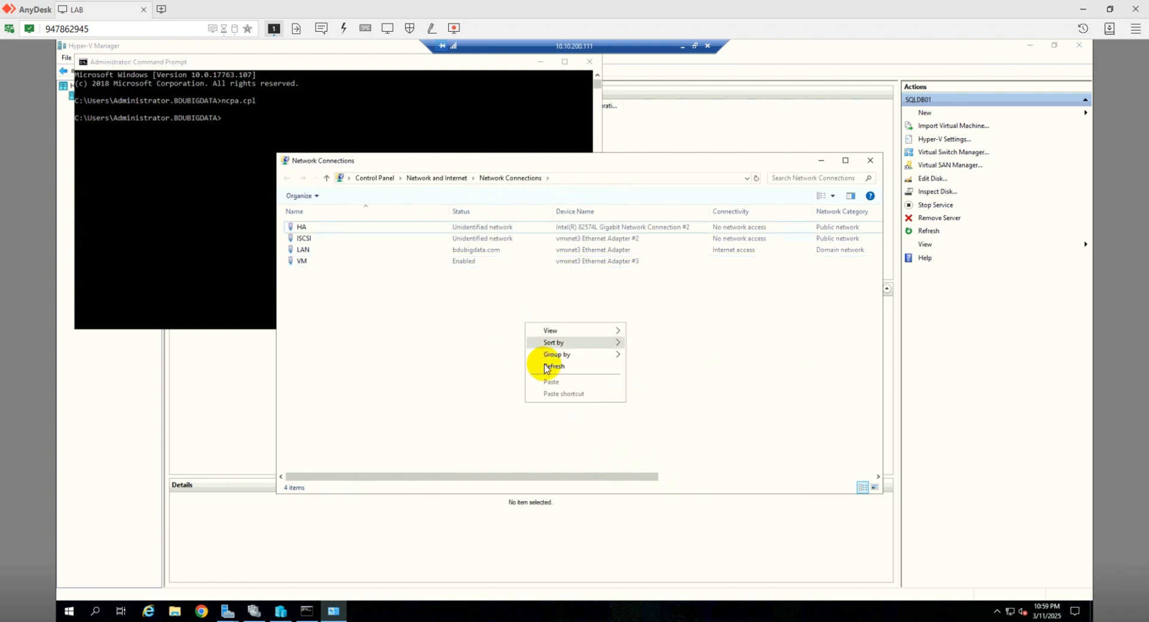
left_click(545, 366)
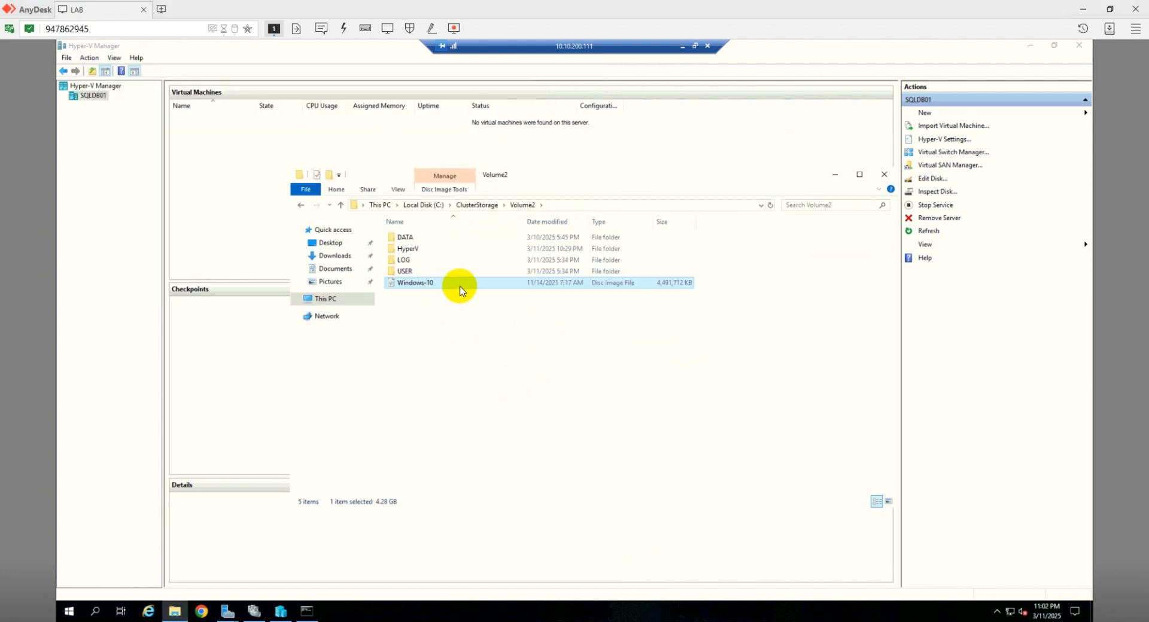
- Start a new virtual machine on SQLDB01 and name it Test_VM_WIN10, keeping the default storage location
left_click(99, 95)
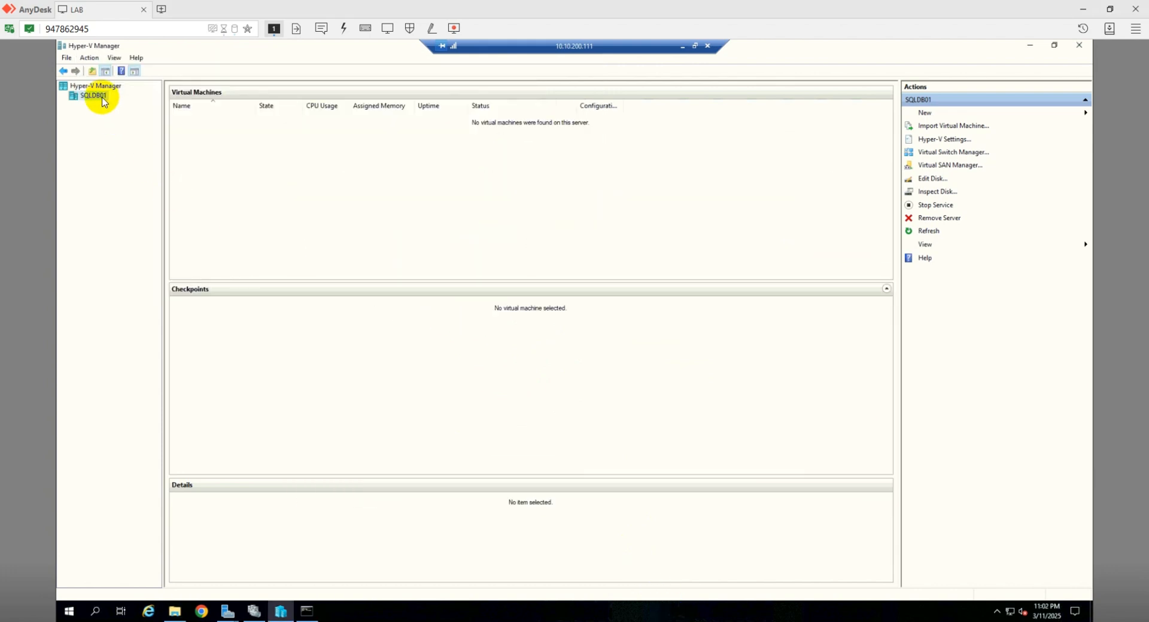
right_click(103, 99)
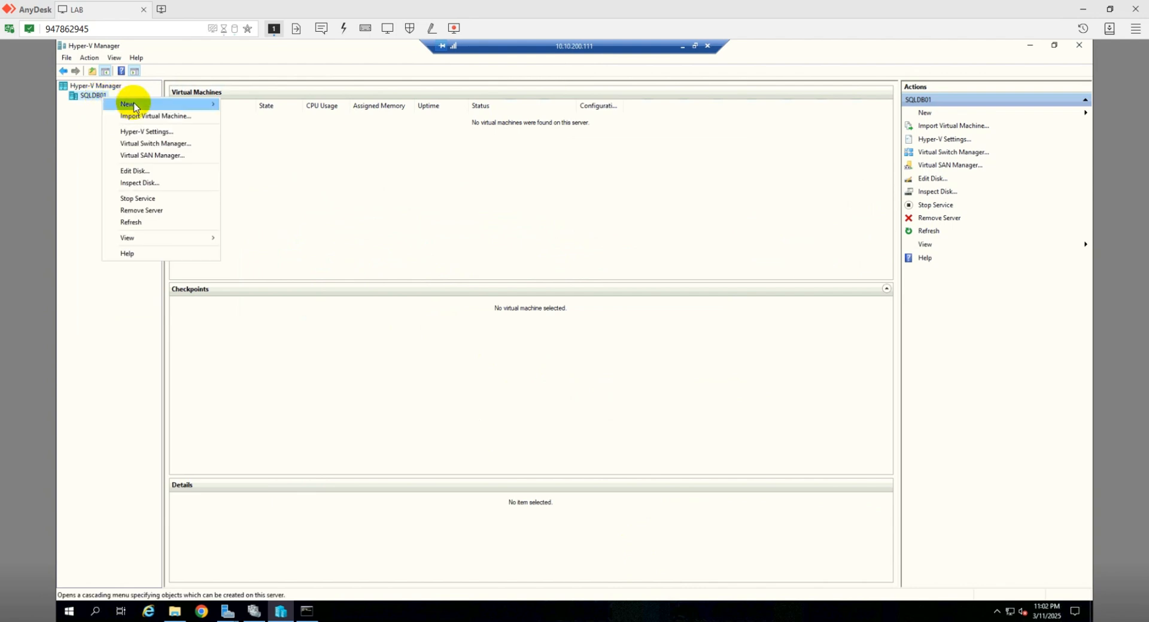
mouse_move(134, 106)
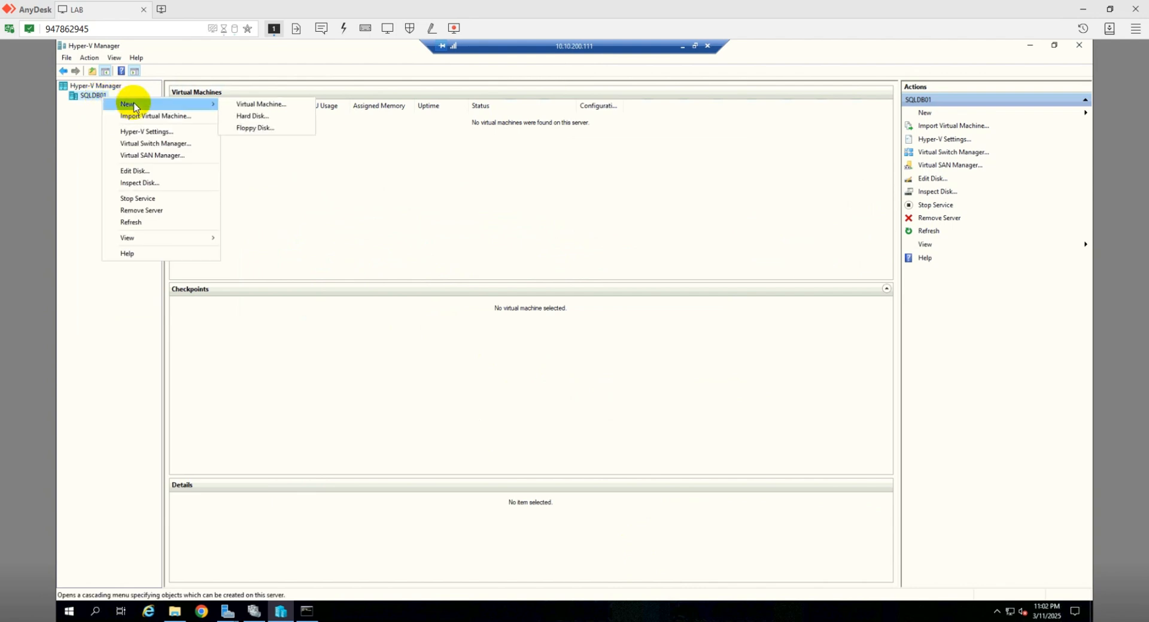
left_click(244, 104)
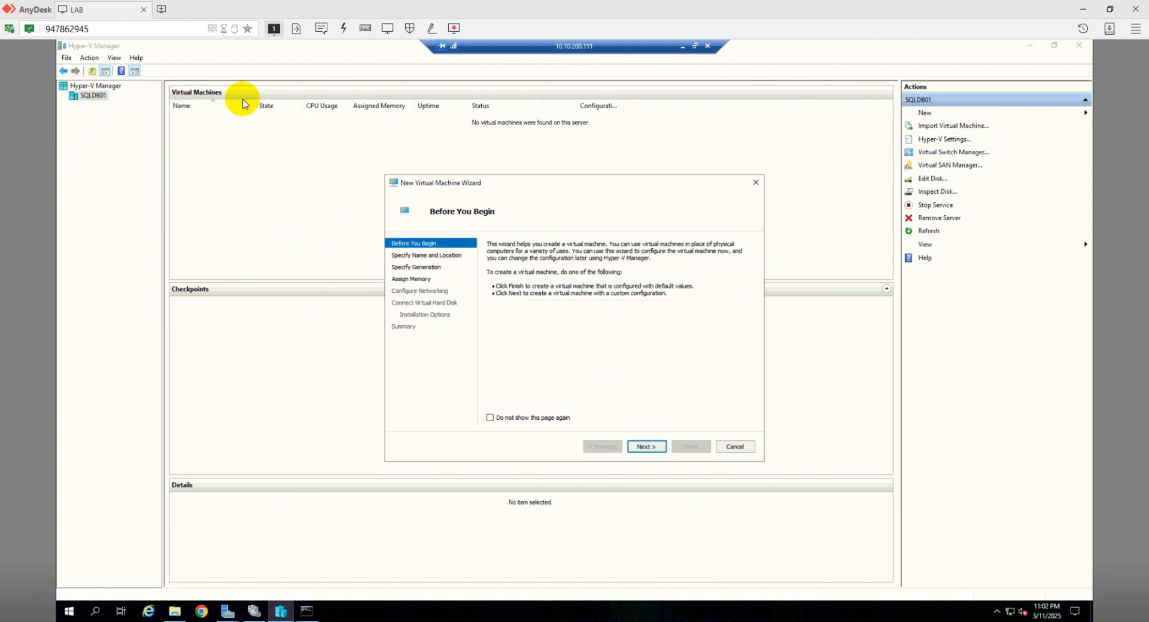
left_click(646, 447)
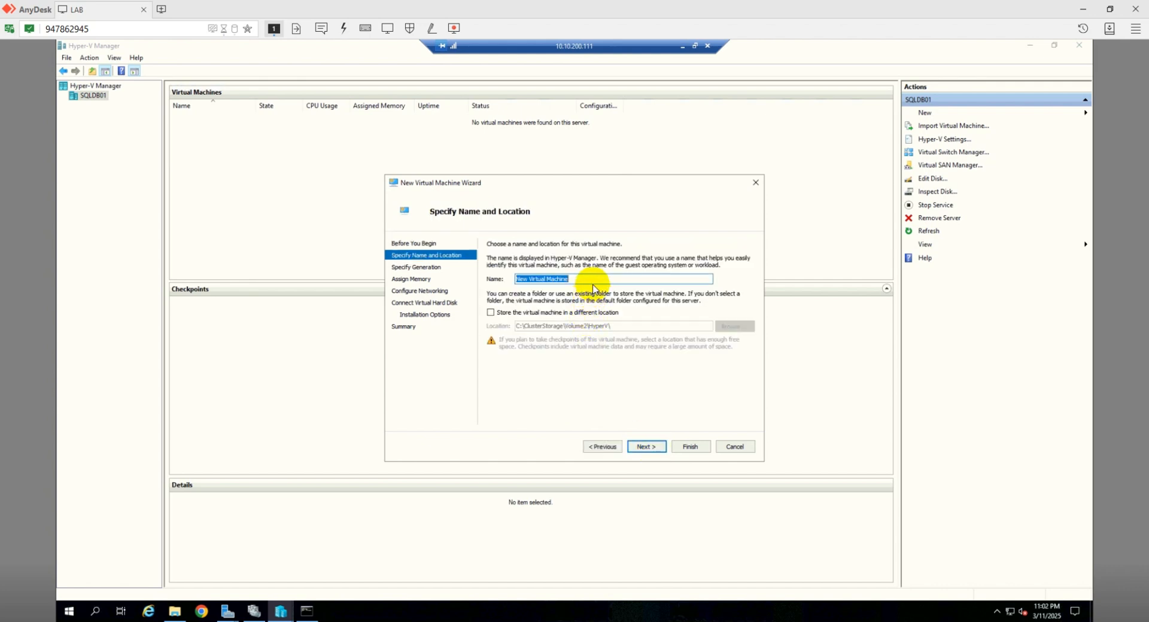
type("Test_VM_WIN10")
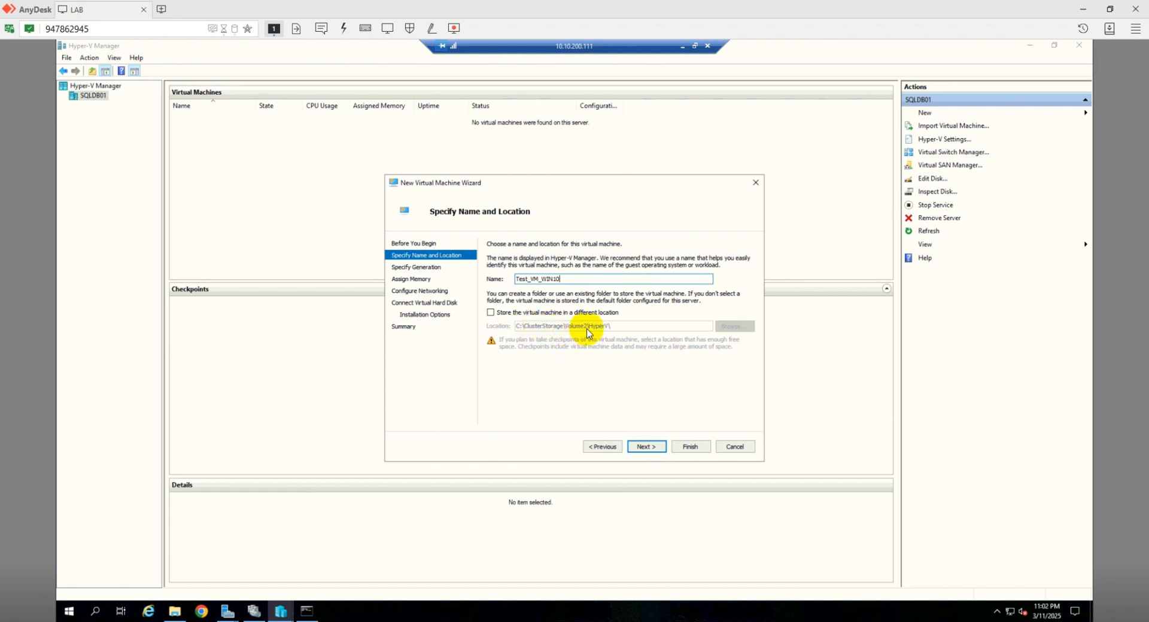
left_click(646, 447)
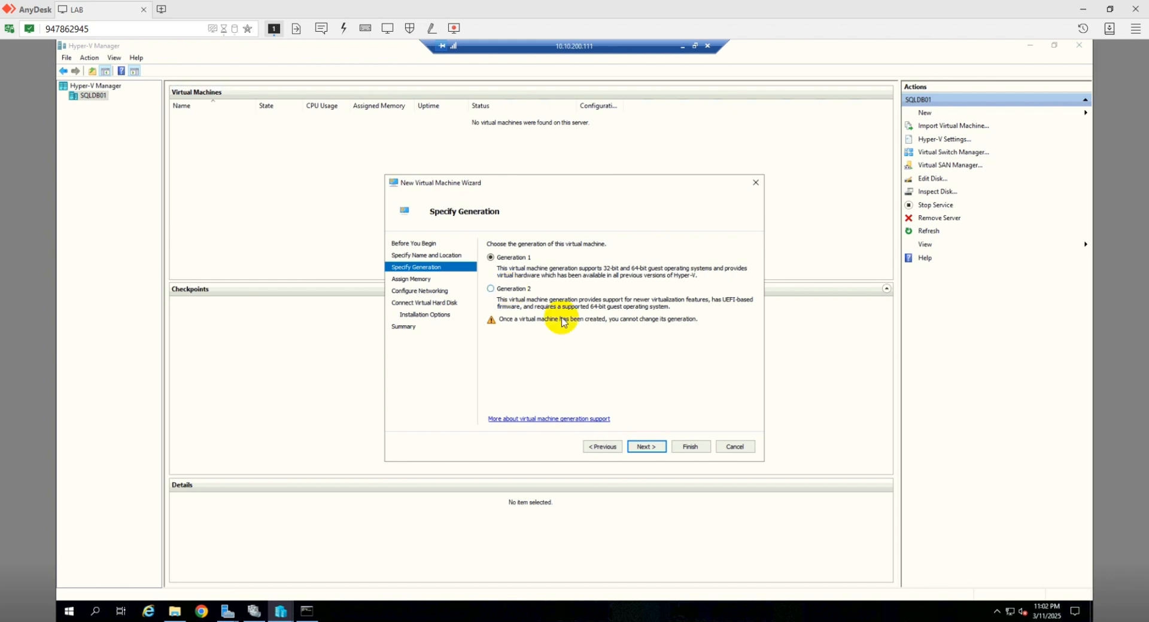
- Make the virtual machine Generation 2 and assign 4096 MB of startup memory with Dynamic Memory enabled
left_click(645, 446)
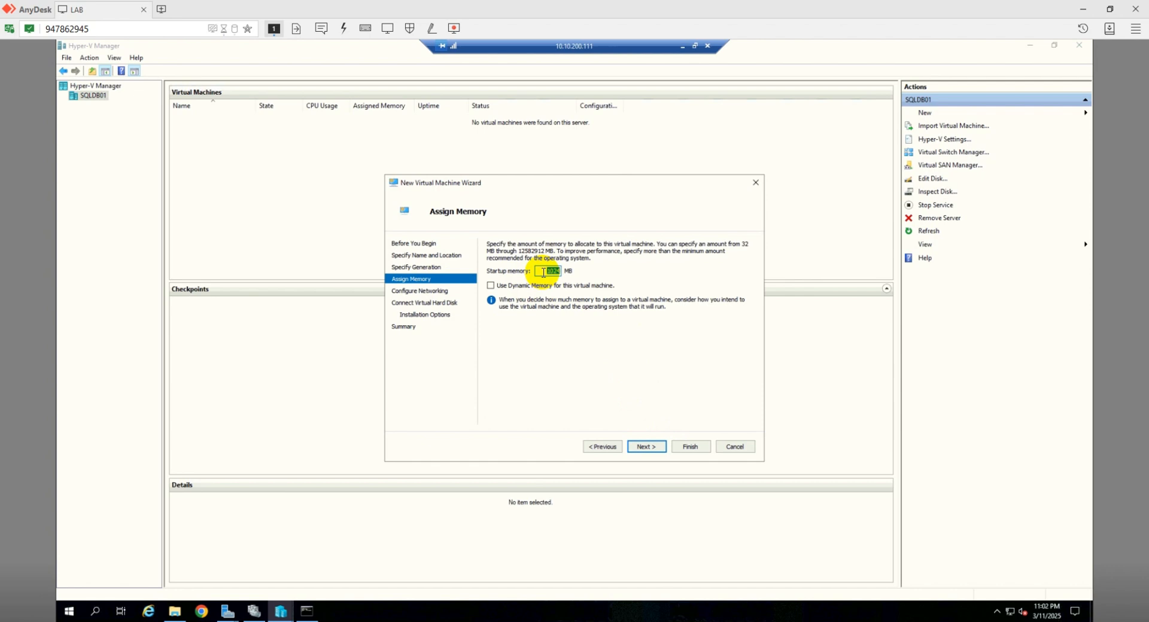
key("BackSpace")
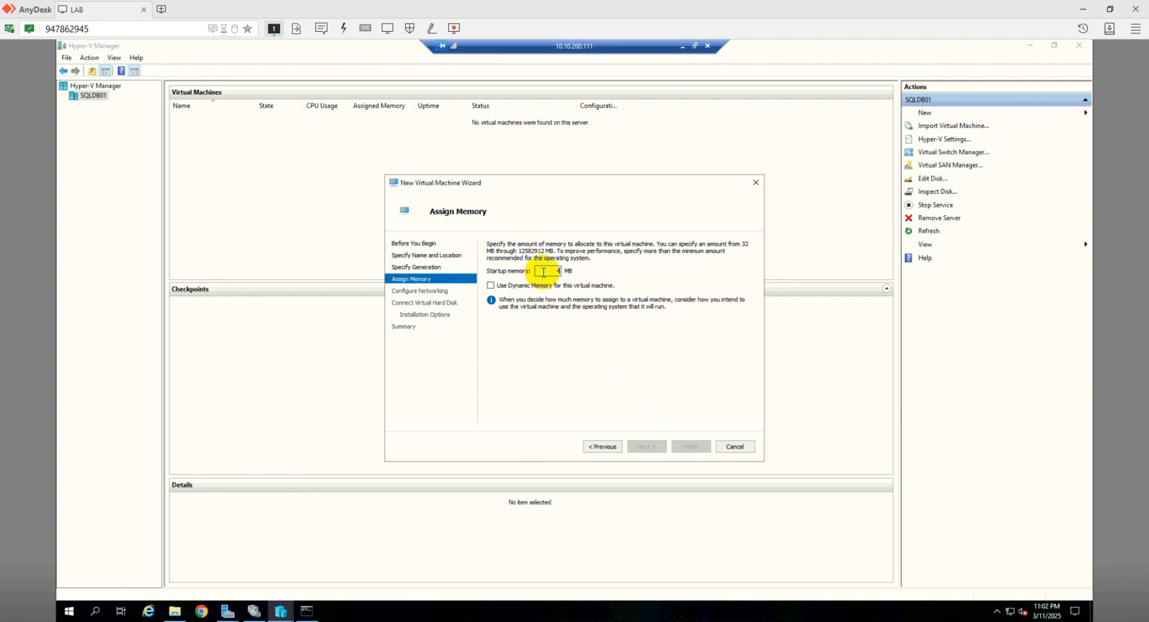
type("4096")
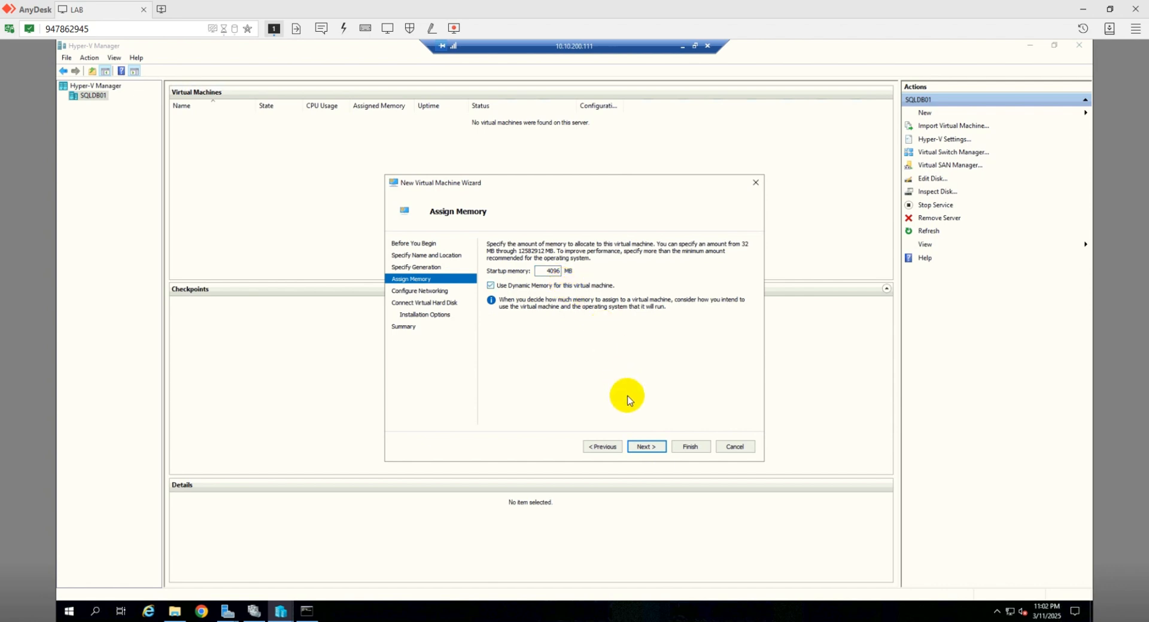
left_click(644, 449)
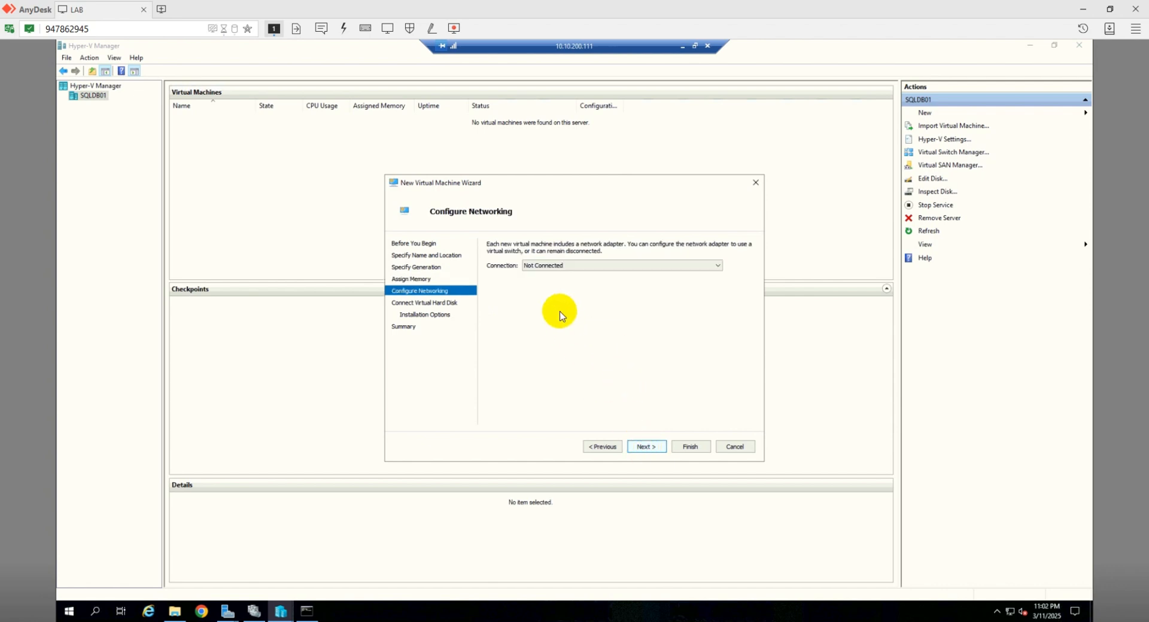
- Connect the virtual machine to vSwitch_VLAN200 and set its new virtual hard disk size to 40 GB
left_click(549, 272)
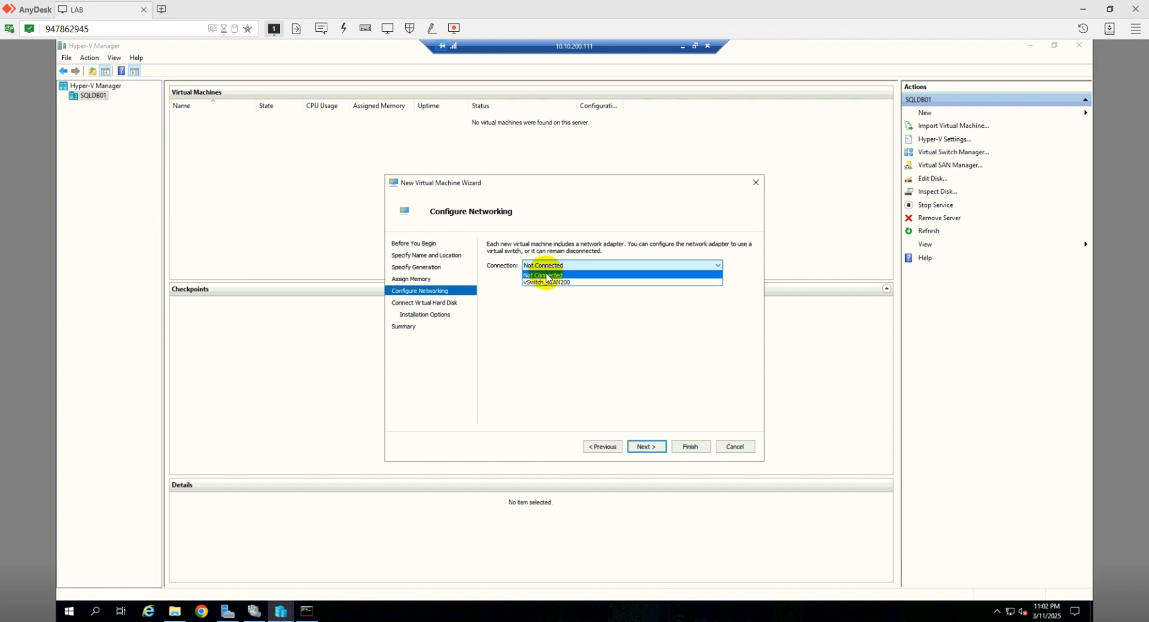
left_click(544, 281)
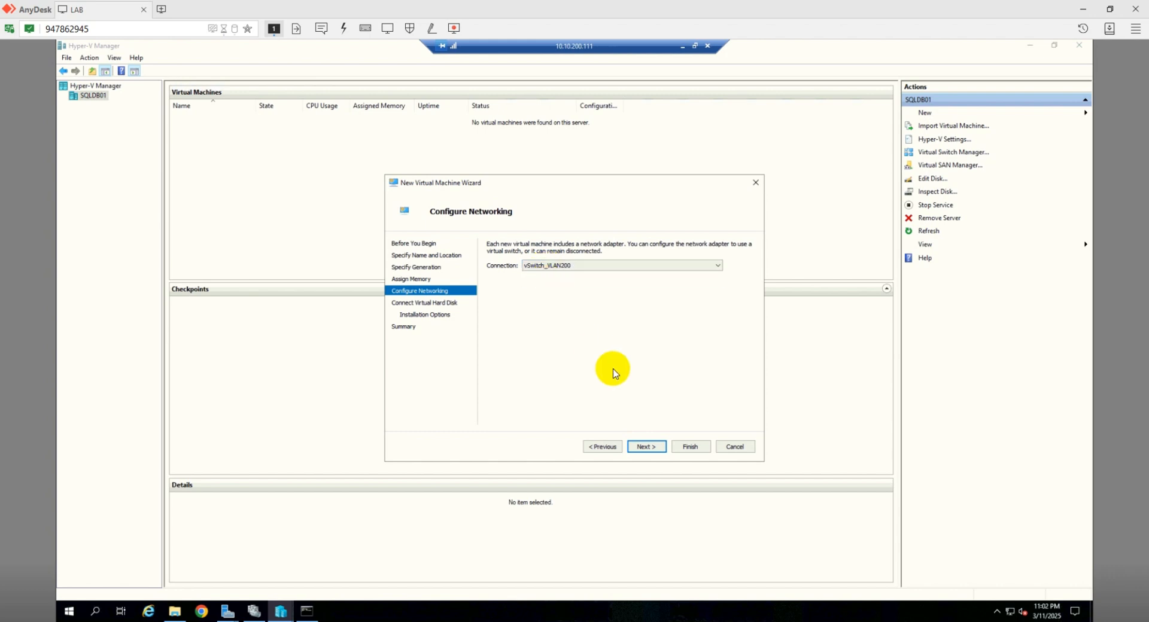
left_click(648, 448)
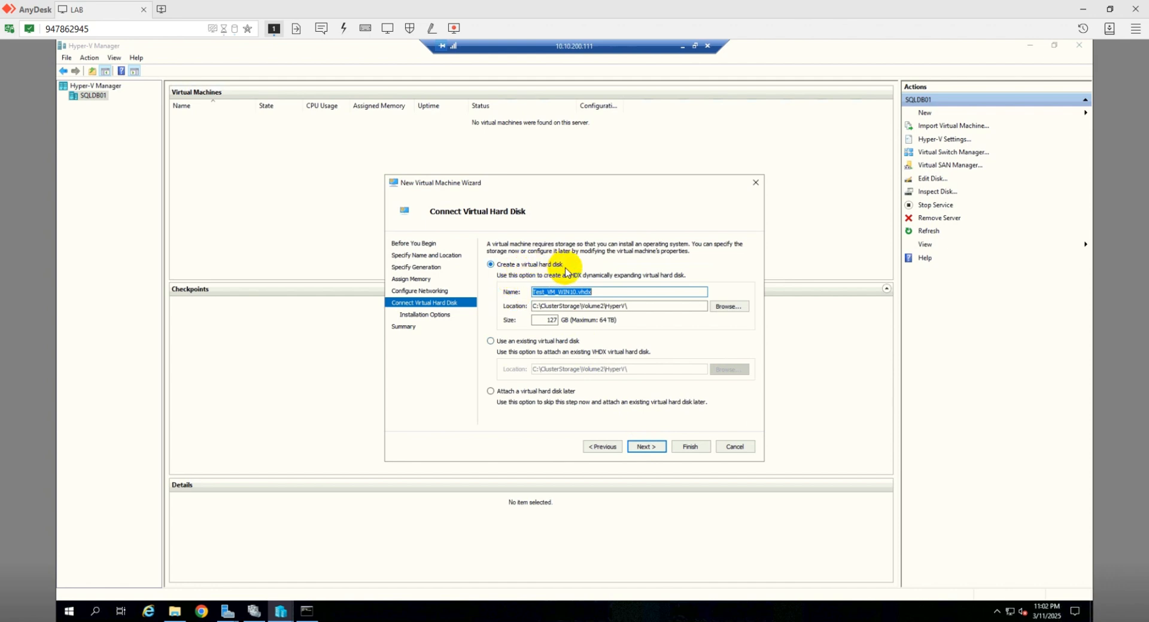
left_click_drag(575, 320, 579, 323)
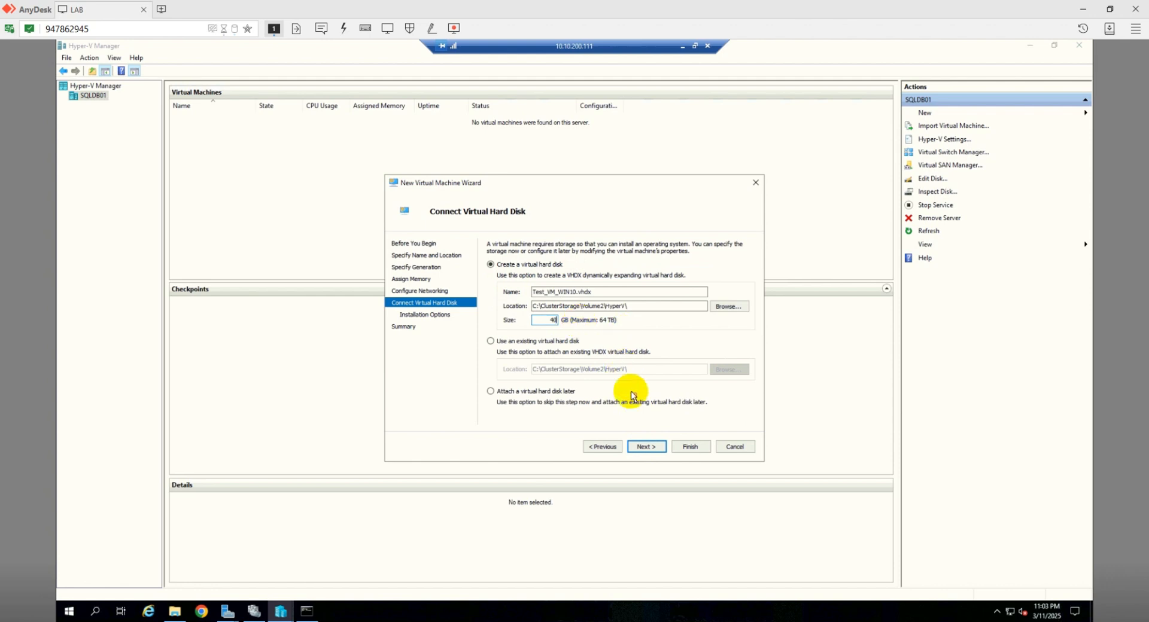
left_click(647, 447)
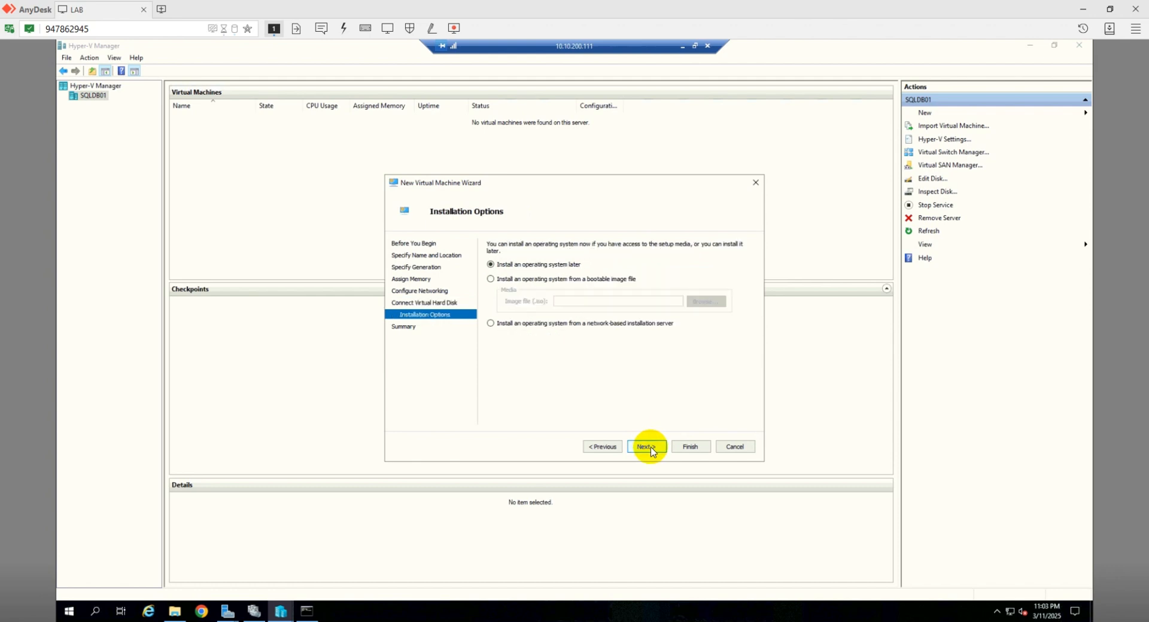
- Set the operating system to install from the bootable image C:\ClusterStorage\Volume2\Windows-10.iso and create the virtual machine
left_click(498, 280)
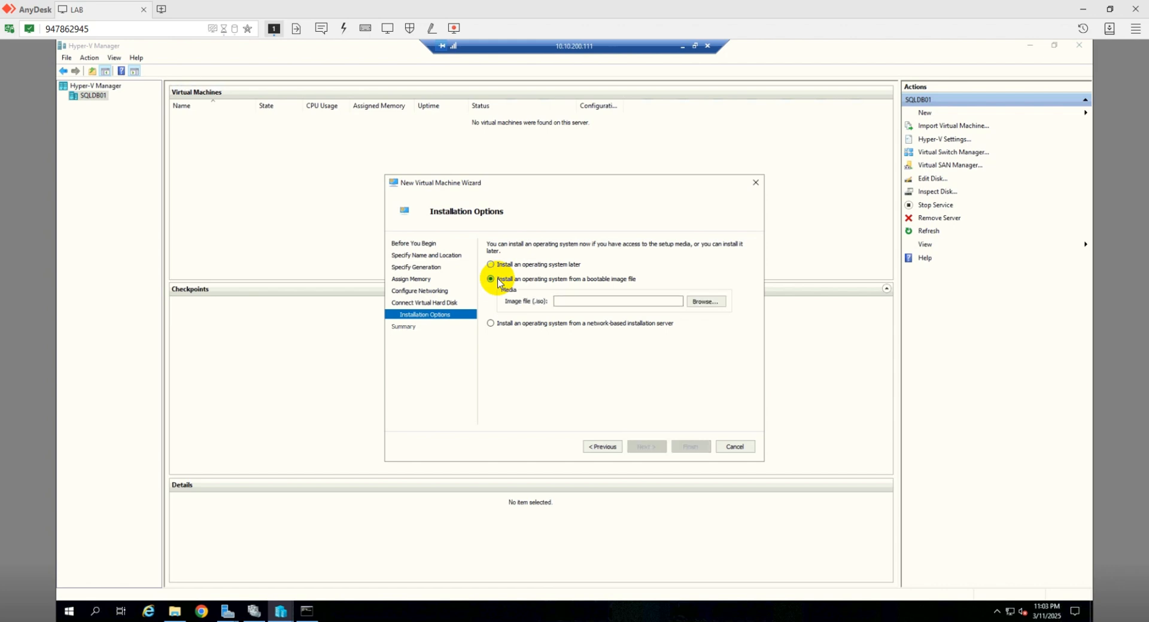
left_click(697, 303)
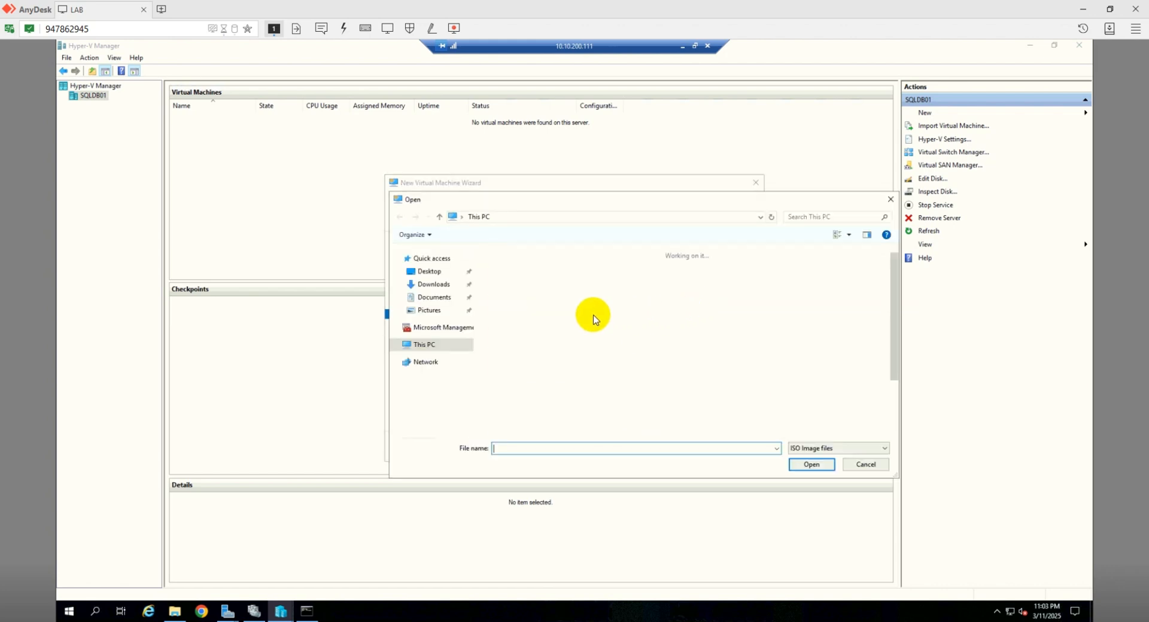
double_click(529, 418)
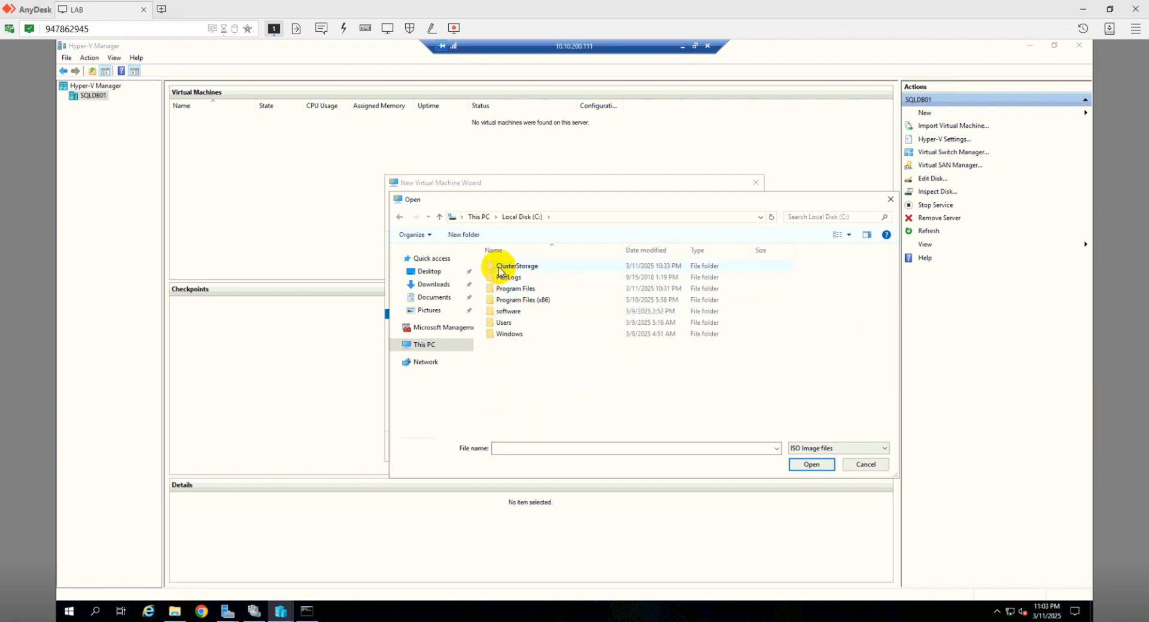
double_click(499, 268)
double_click(505, 279)
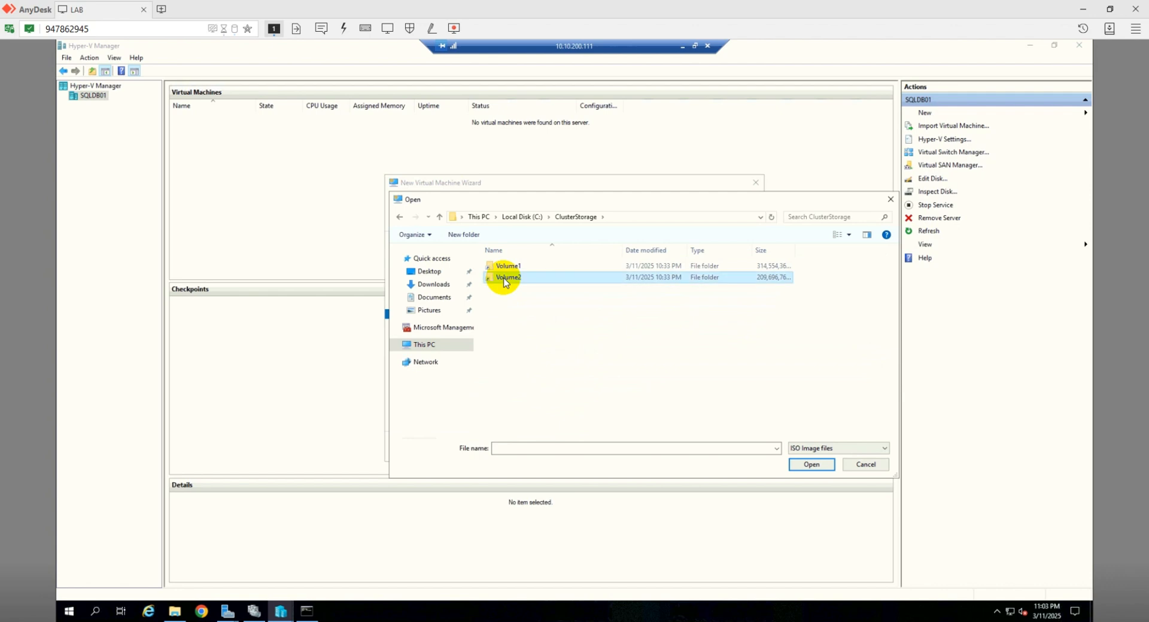
left_click(506, 313)
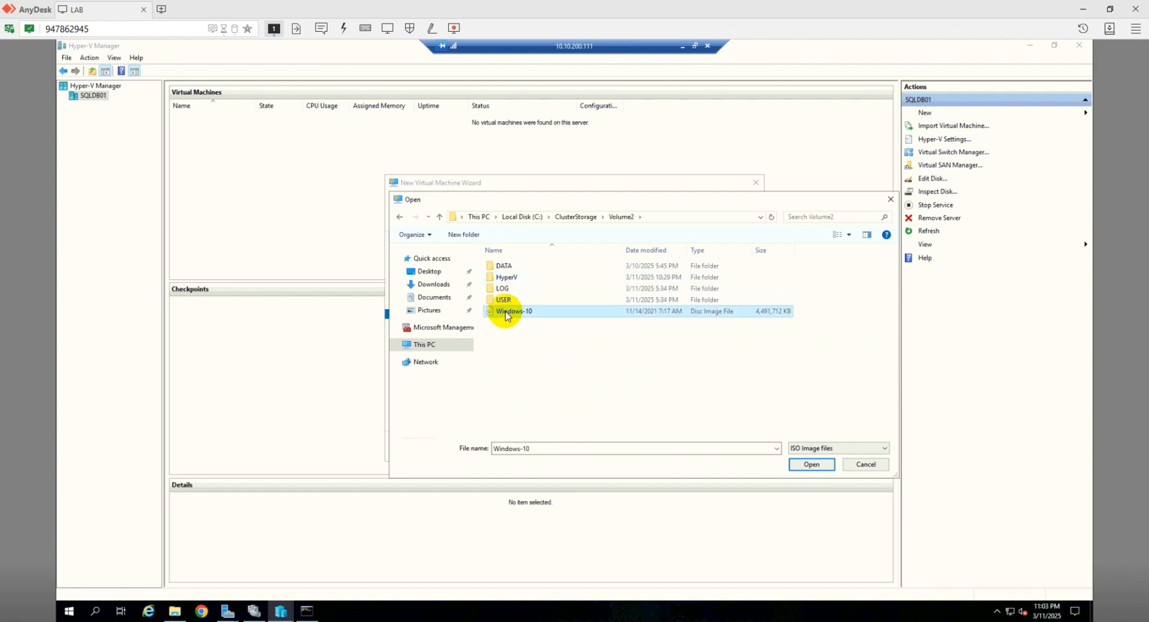
left_click(795, 465)
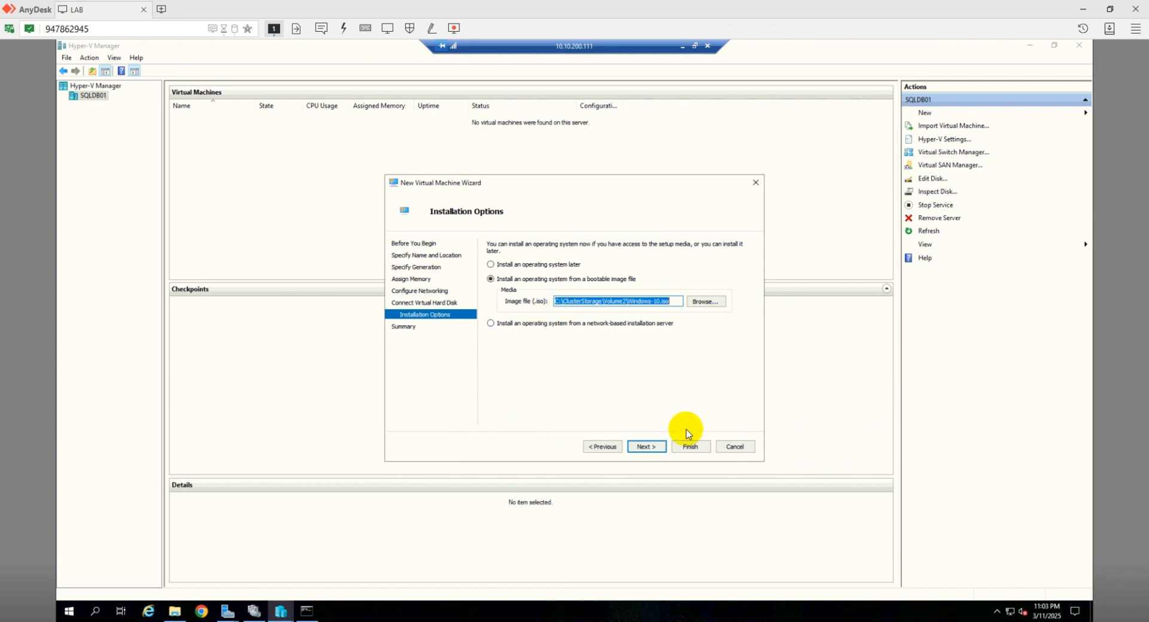
left_click(645, 449)
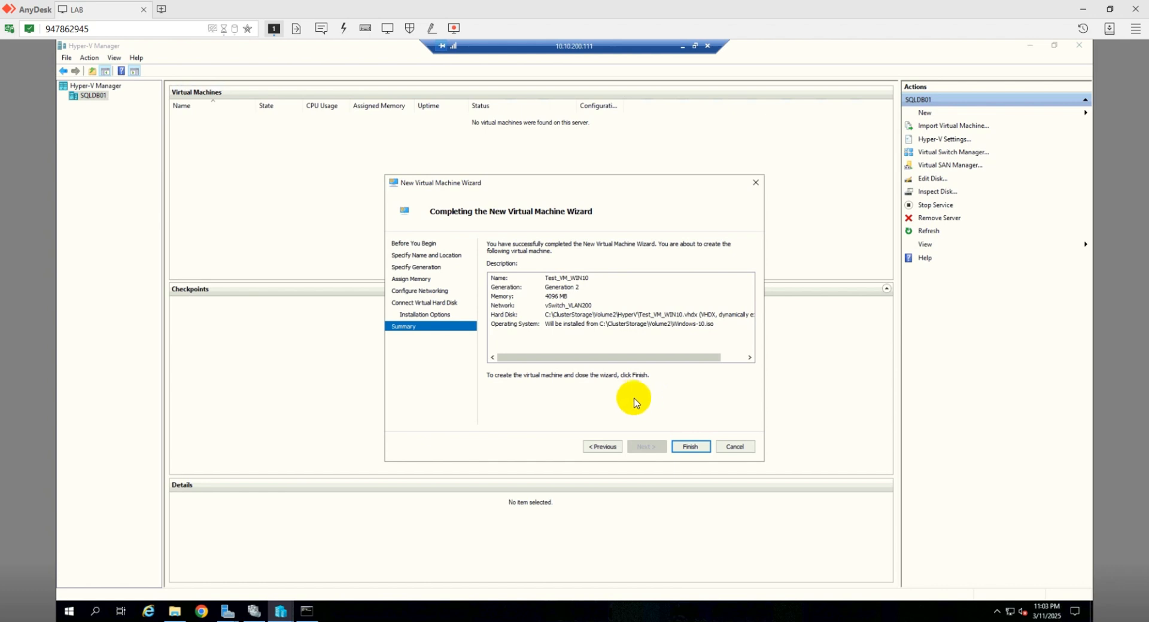
left_click(690, 447)
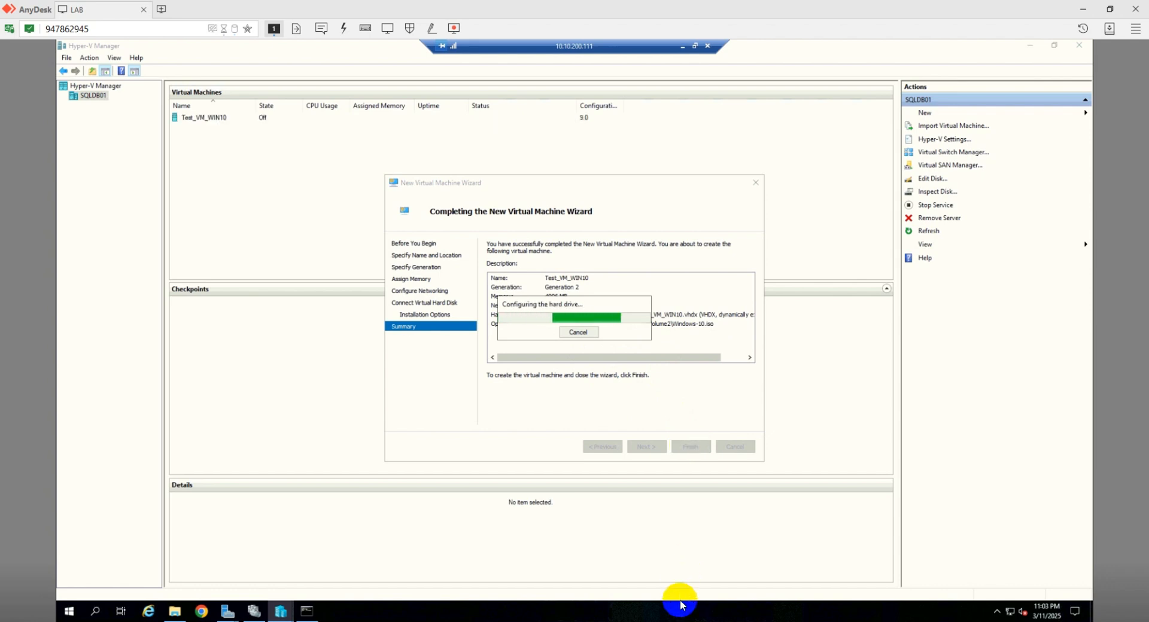
- Connect to Test_VM_WIN10, start it and boot from the installation DVD
left_click(217, 120)
right_click(218, 121)
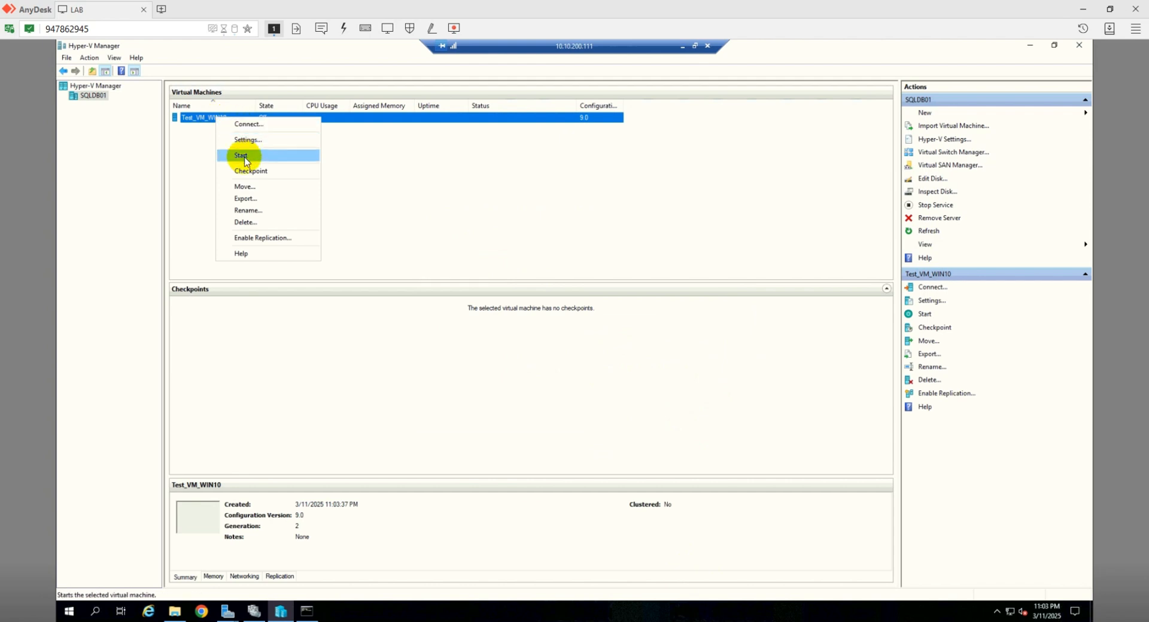
left_click(250, 127)
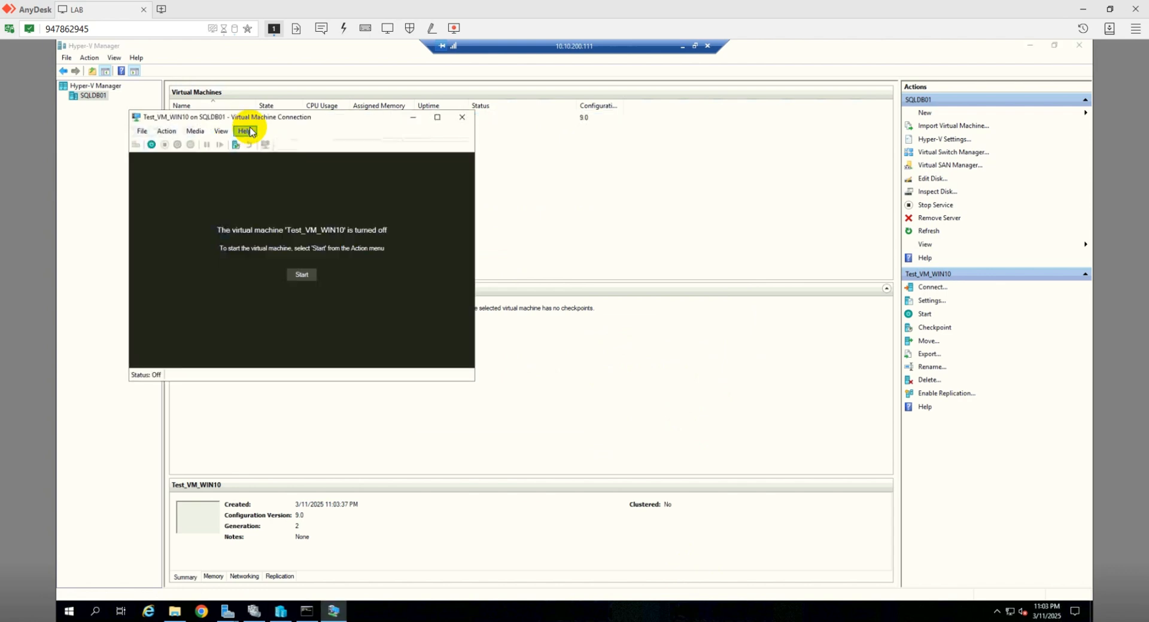
left_click(152, 146)
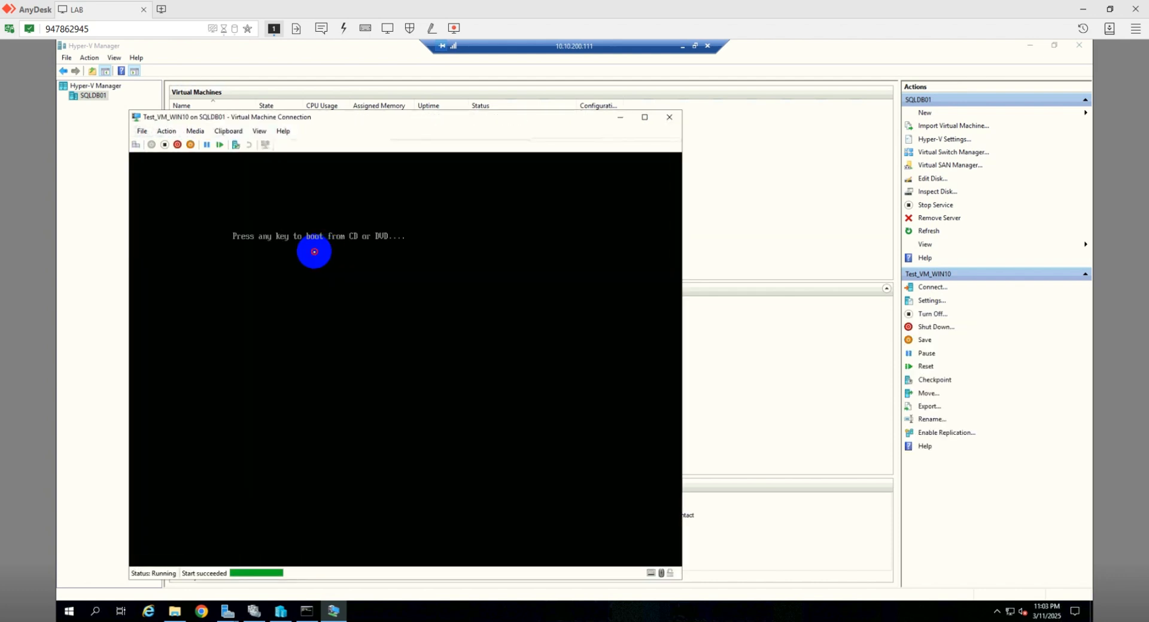
key("Return")
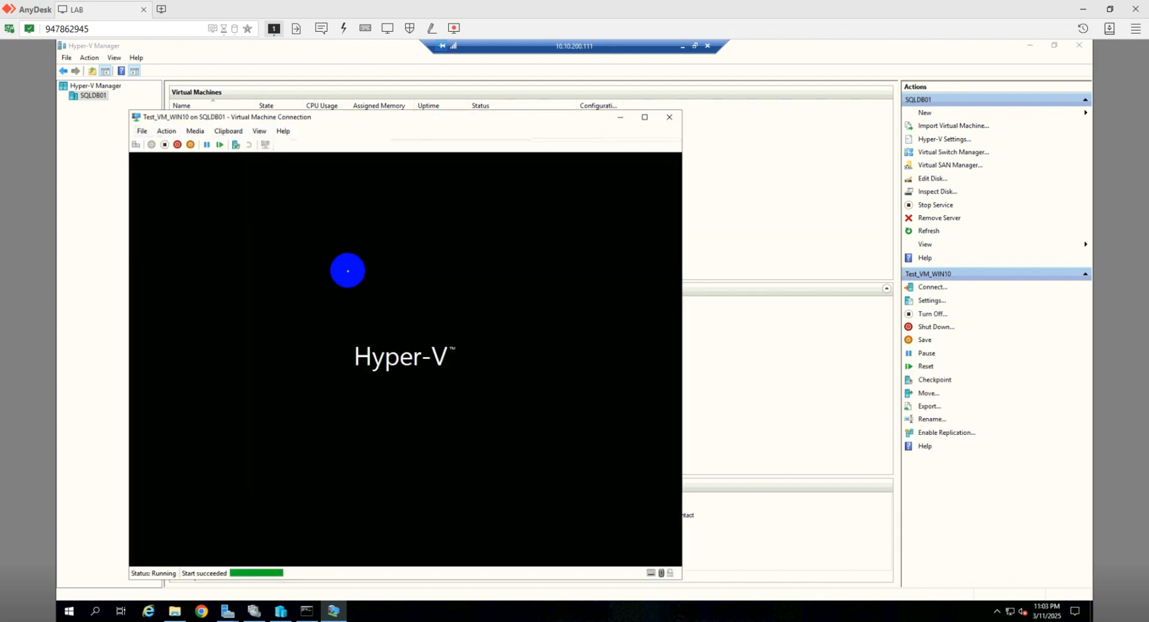
- Accept the default English (United States) language and US keyboard settings in Windows Setup and begin the installation
left_click(374, 298)
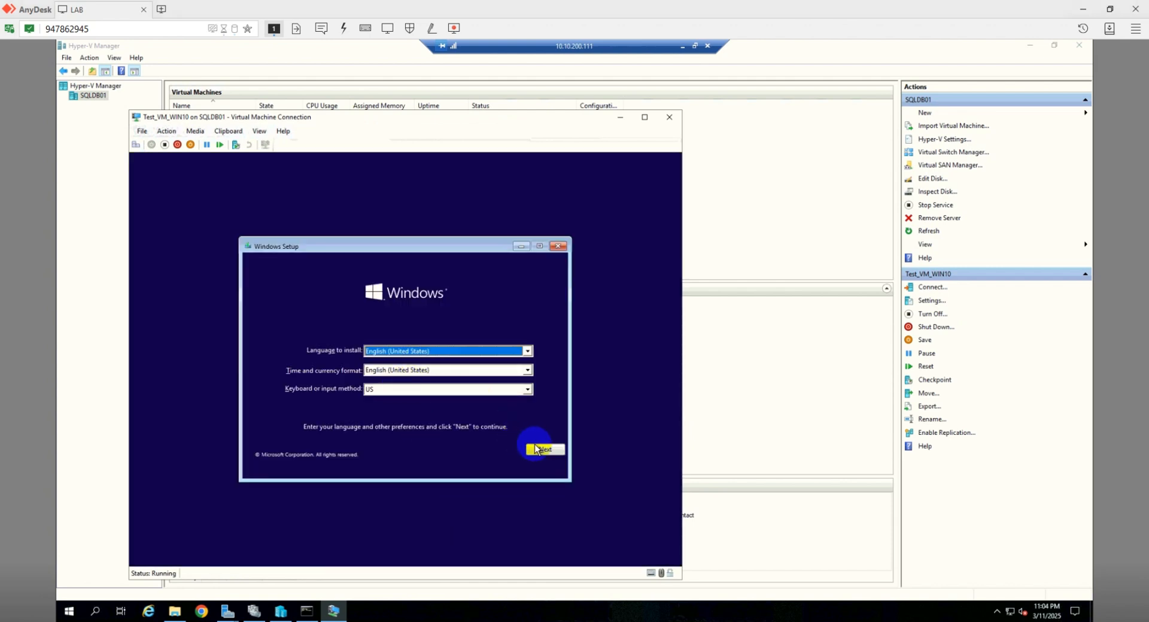
left_click(542, 450)
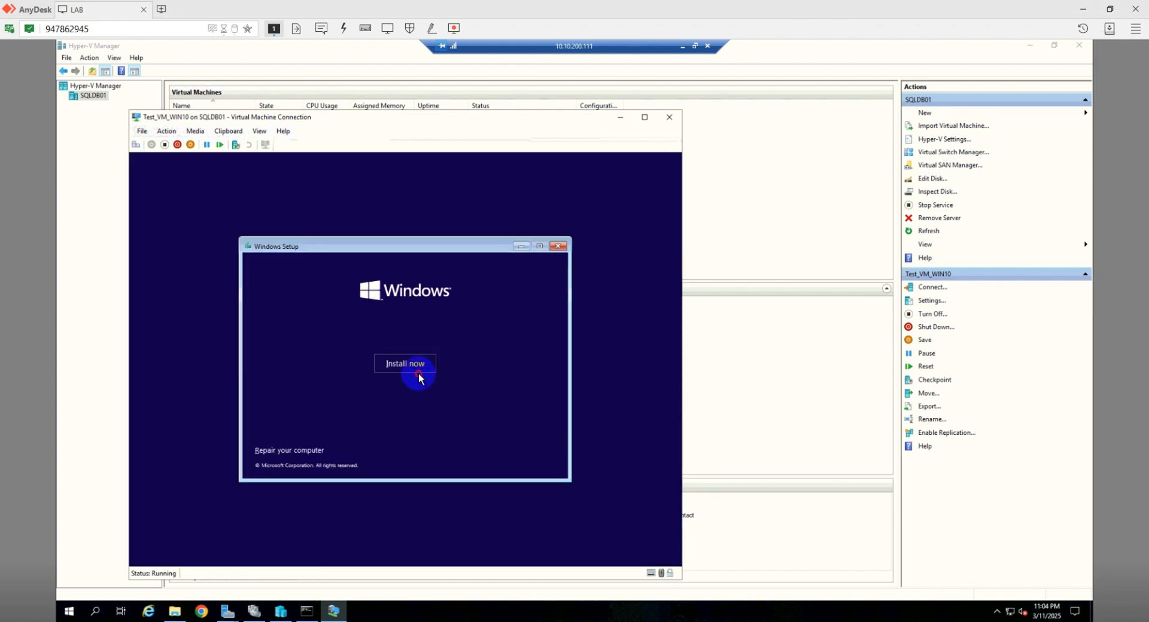
left_click(418, 368)
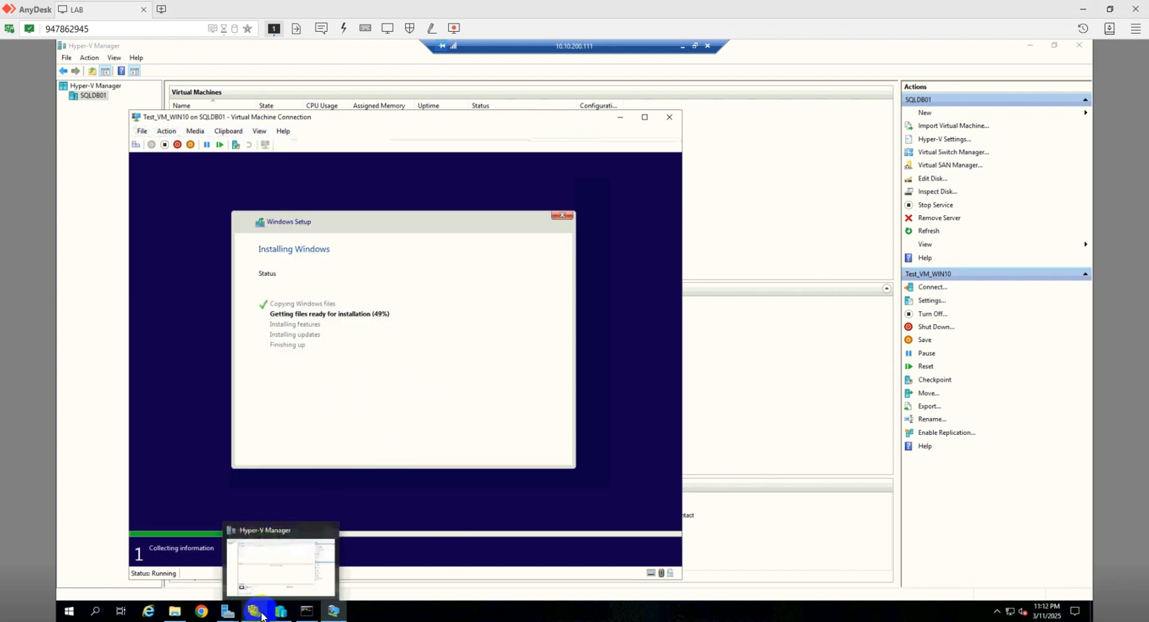
- Switch to Failover Cluster Manager and start configuring a high-availability role of type Virtual Machine
left_click(263, 615)
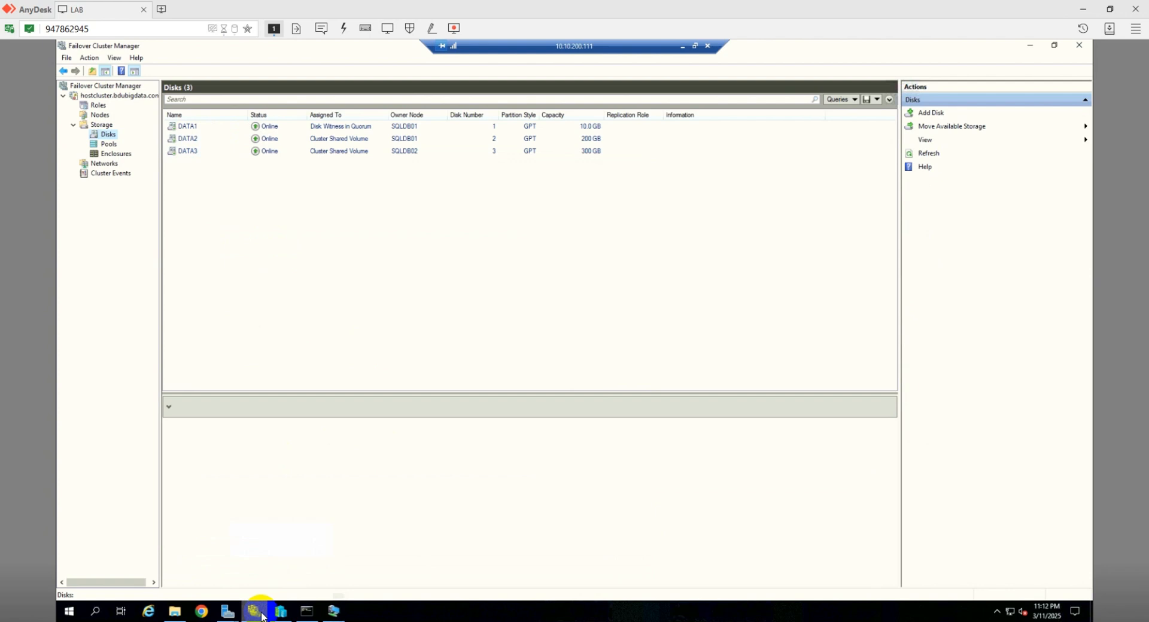
left_click(98, 105)
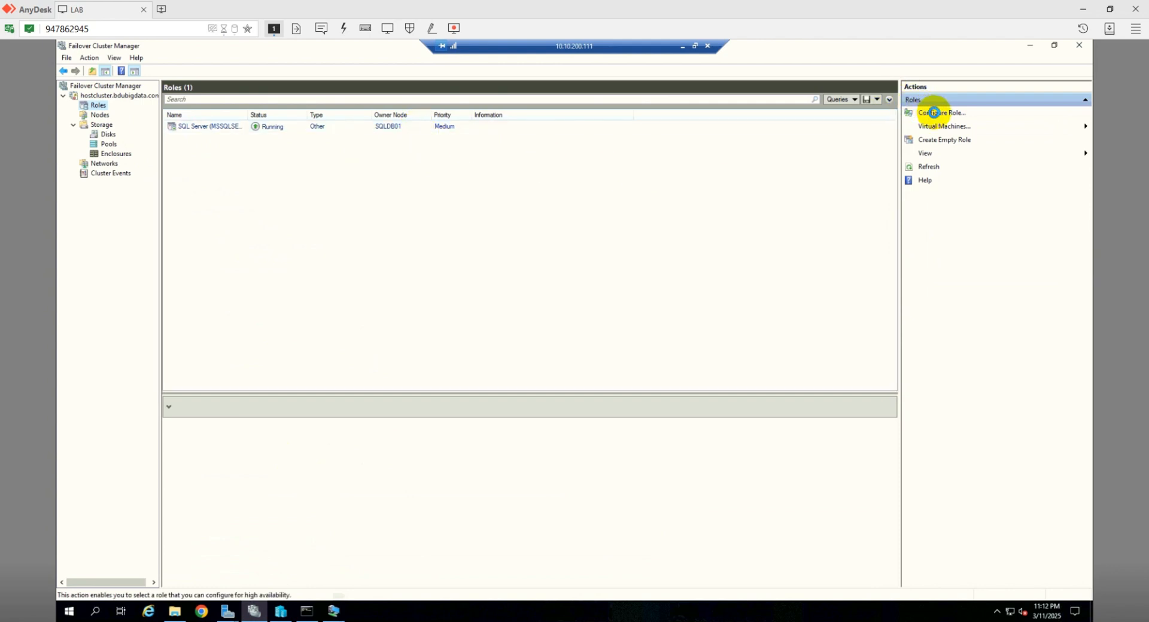
left_click(934, 112)
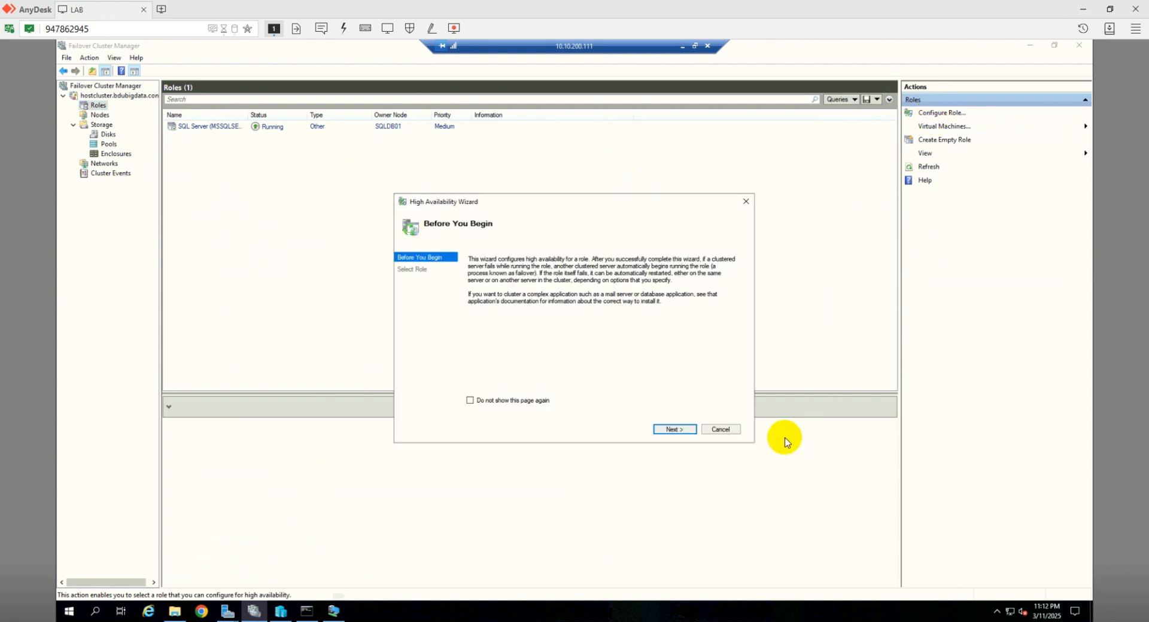
left_click(689, 431)
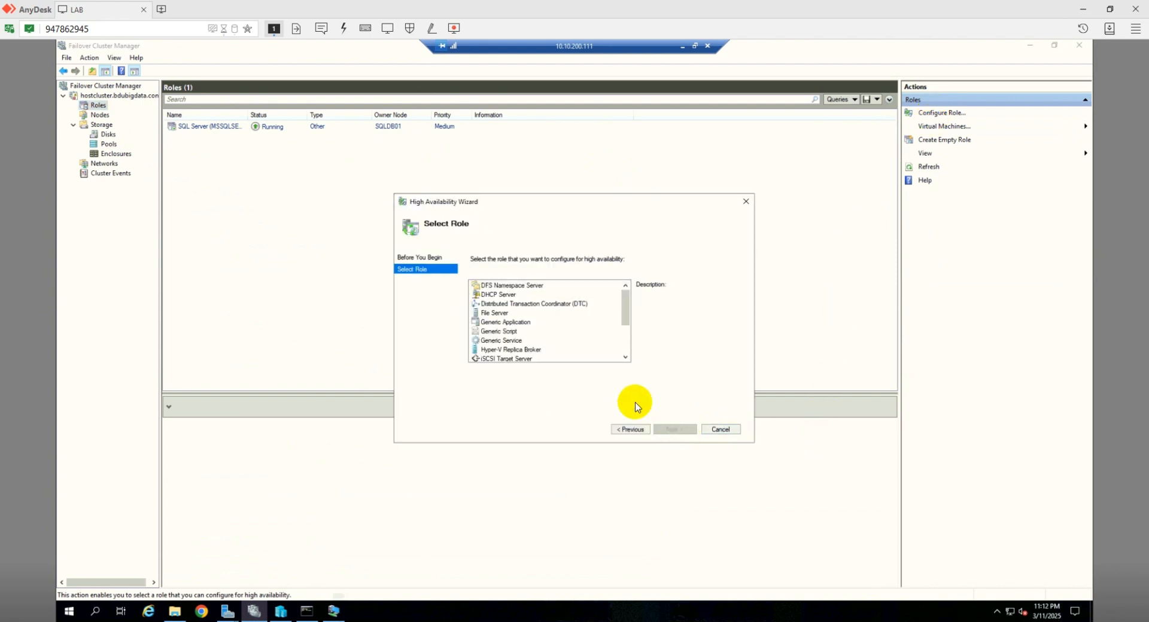
left_click(513, 350)
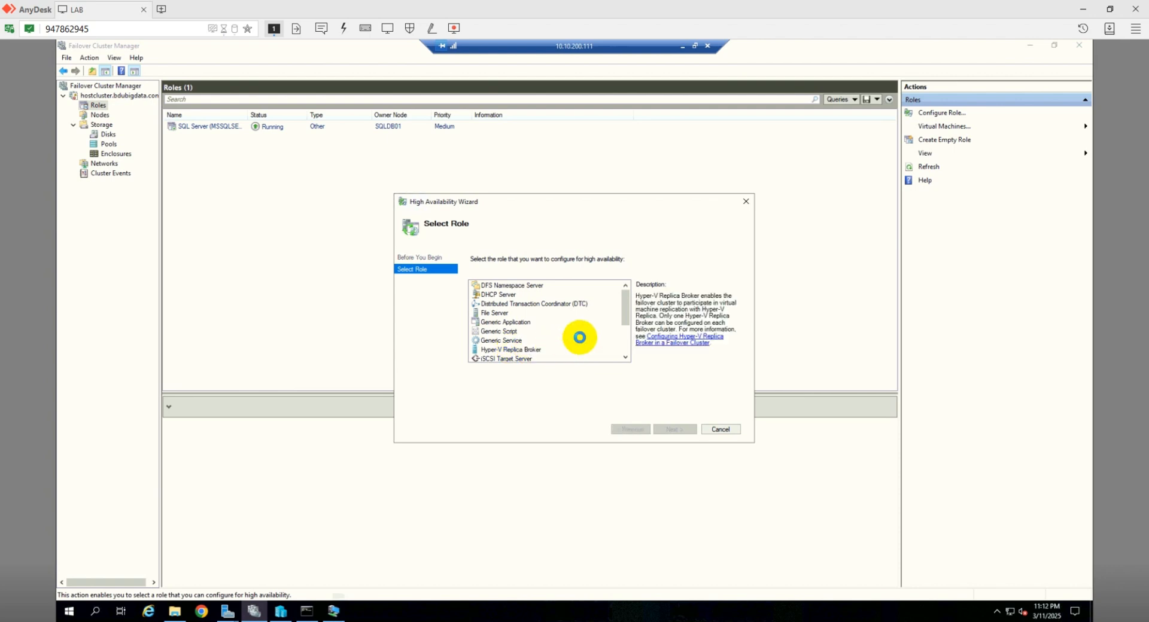
scroll(606, 335, "down", 2)
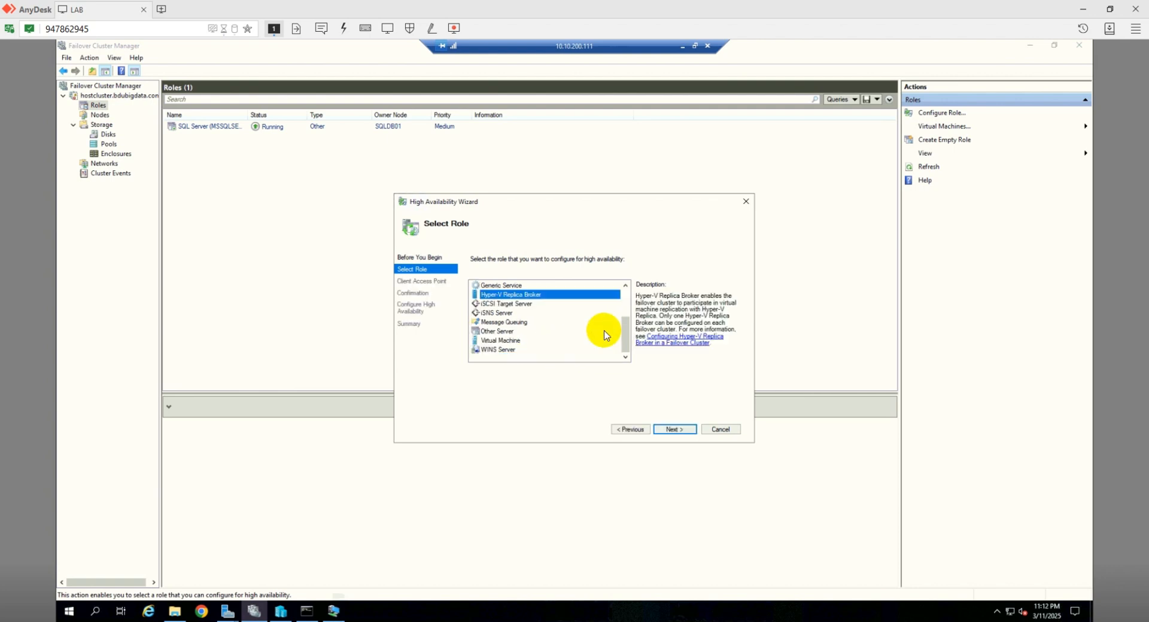
left_click(505, 340)
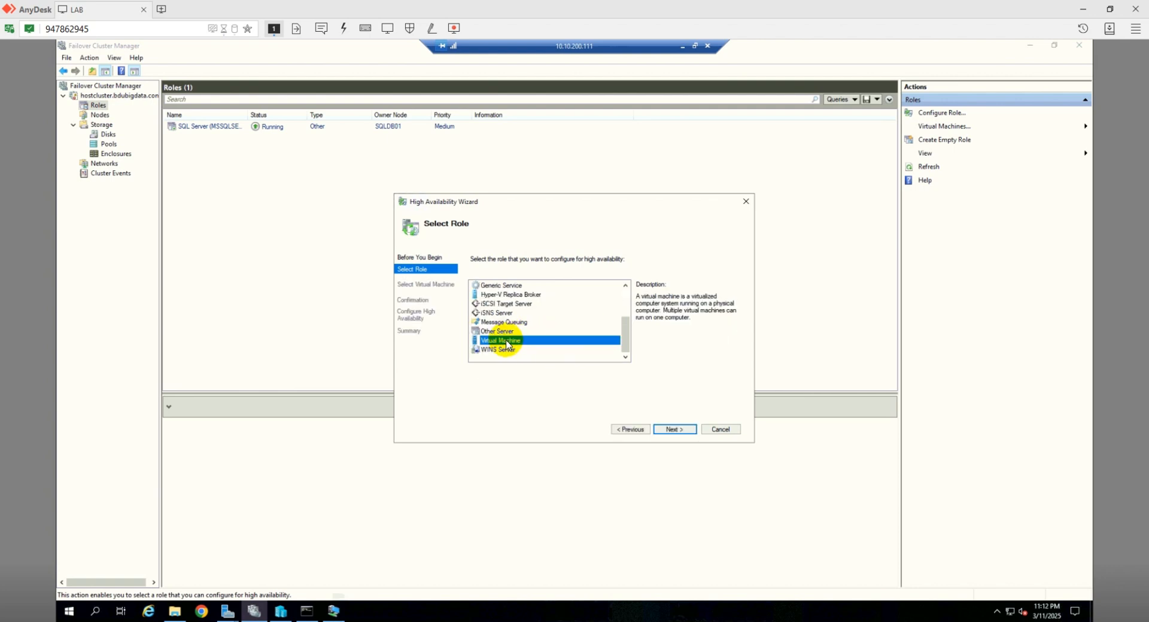
- Make Test_VM_WIN10 highly available, finish the wizard and select its row in the cluster roles
left_click(674, 430)
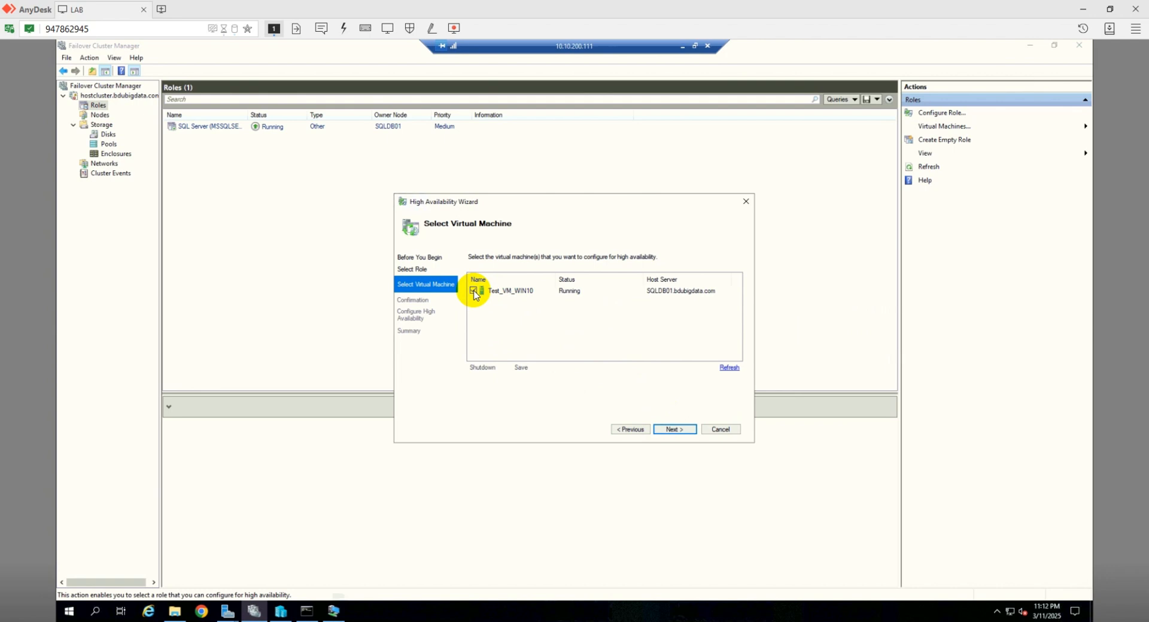
left_click(674, 429)
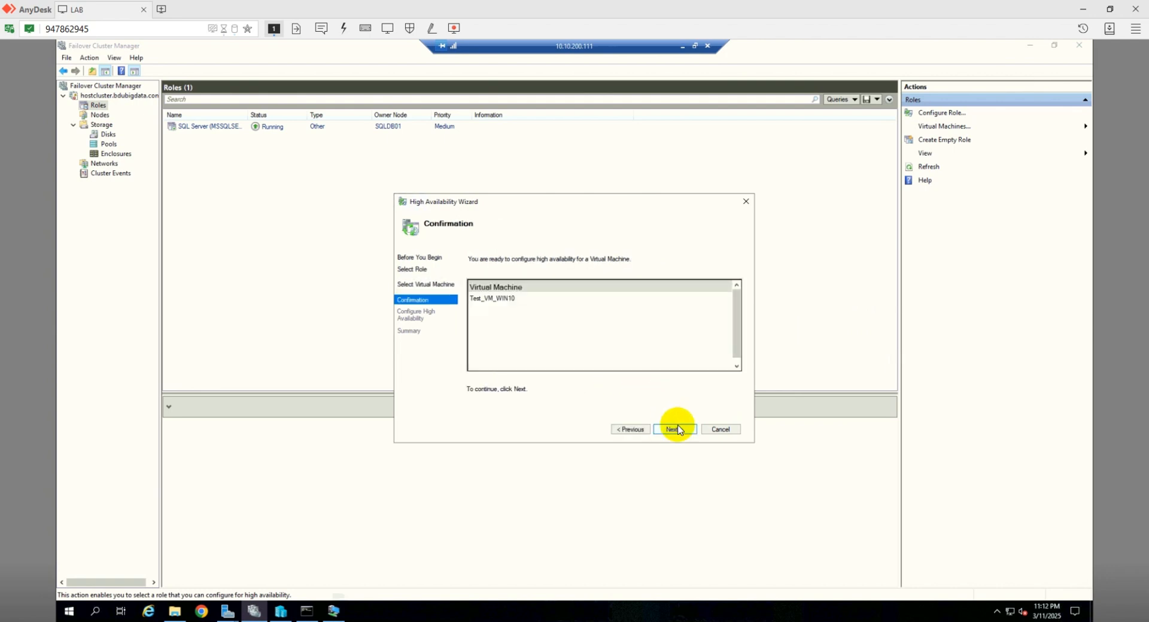
left_click(676, 430)
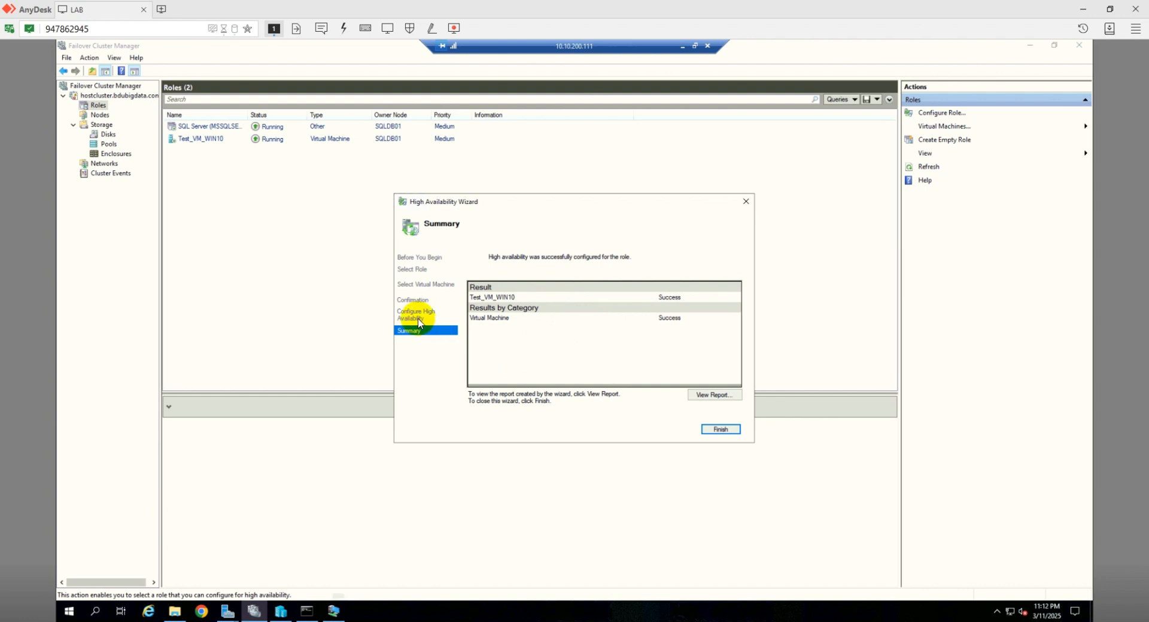
left_click(720, 430)
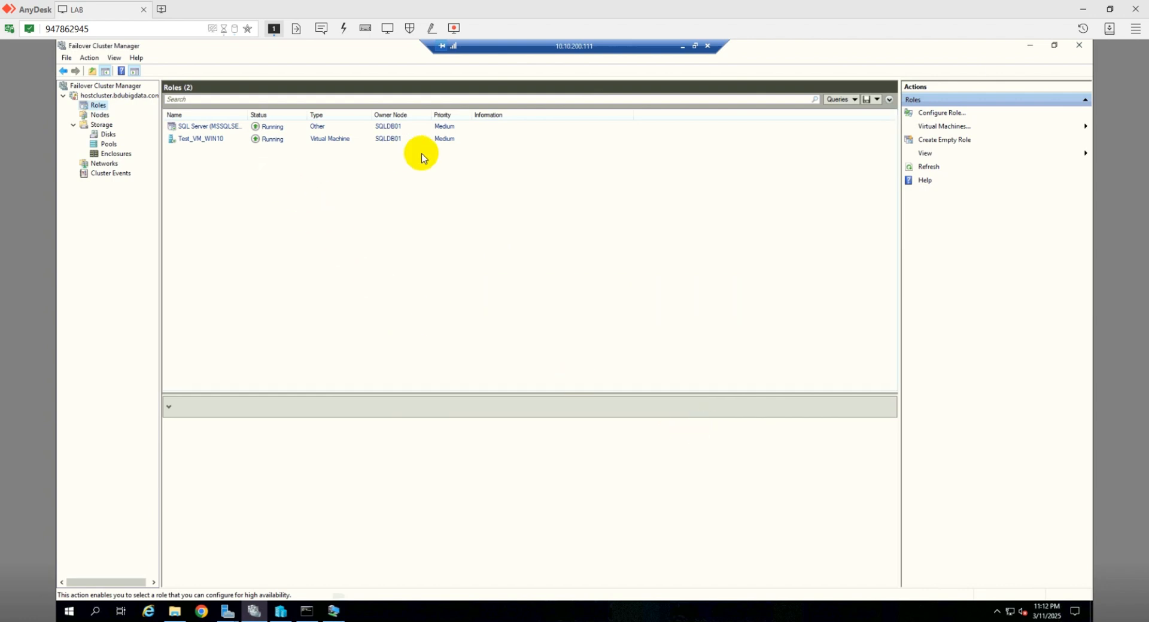
left_click(402, 141)
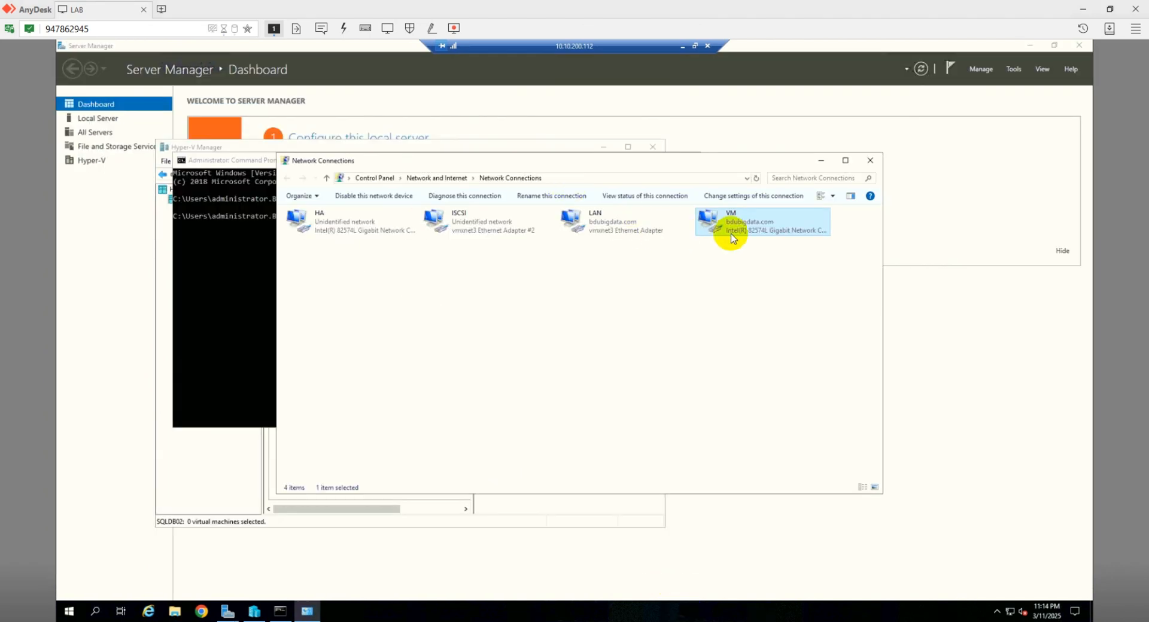
- Disable Internet Protocol Version 4 and Version 6 on SQLDB02's VM network adapter, accepting the dependent features being disabled
right_click(747, 216)
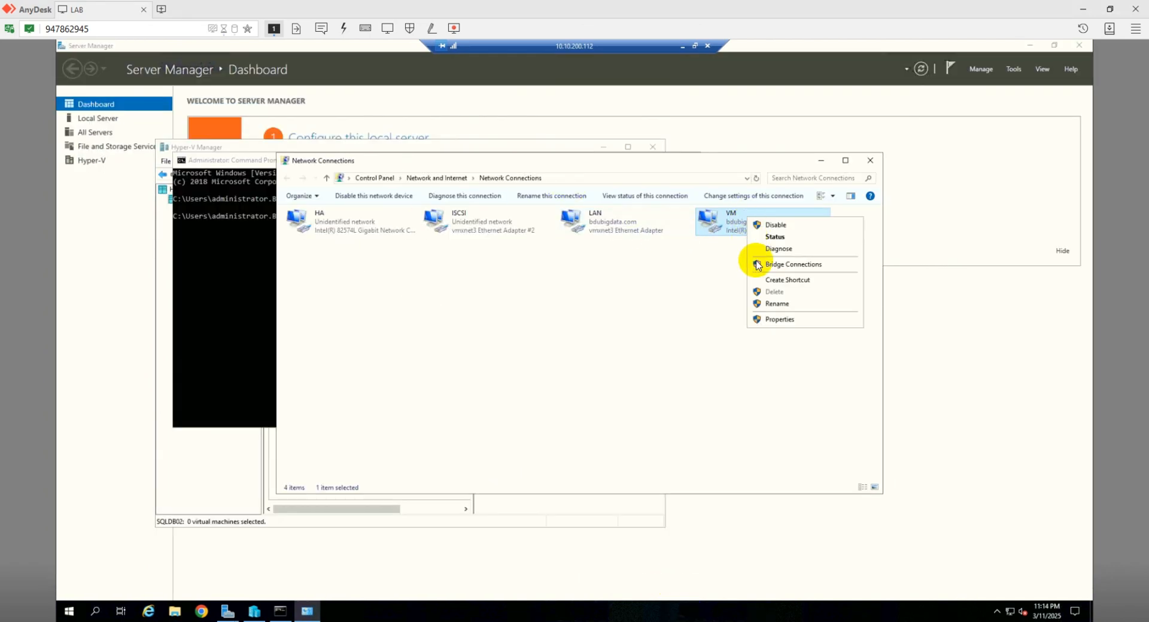
left_click(772, 319)
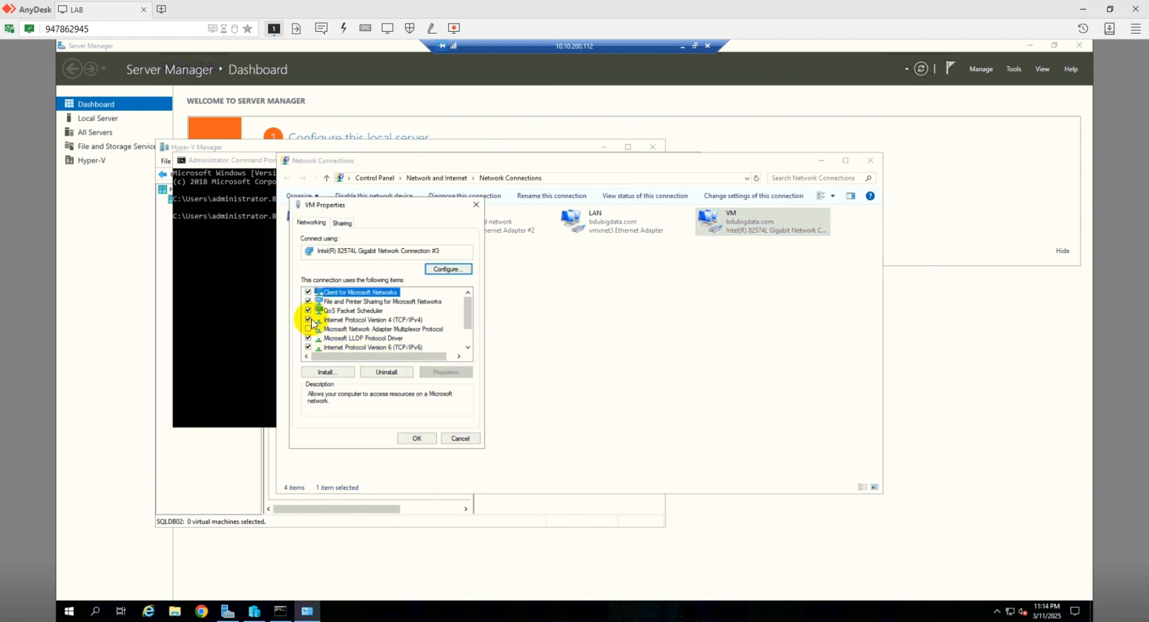
left_click(309, 321)
left_click(308, 348)
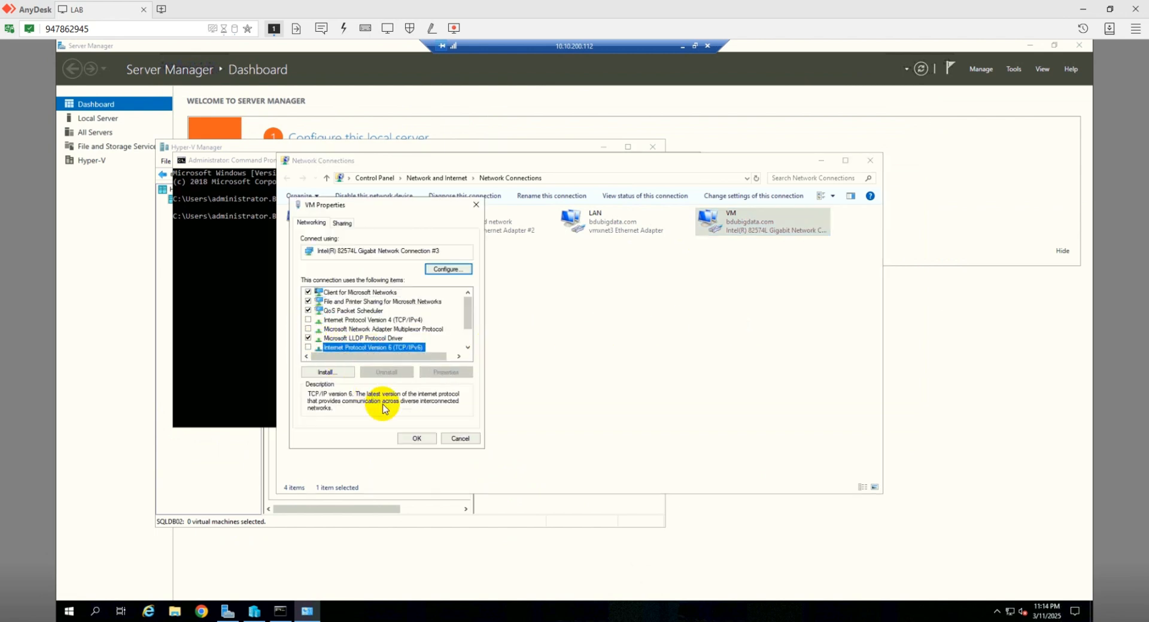
left_click(416, 438)
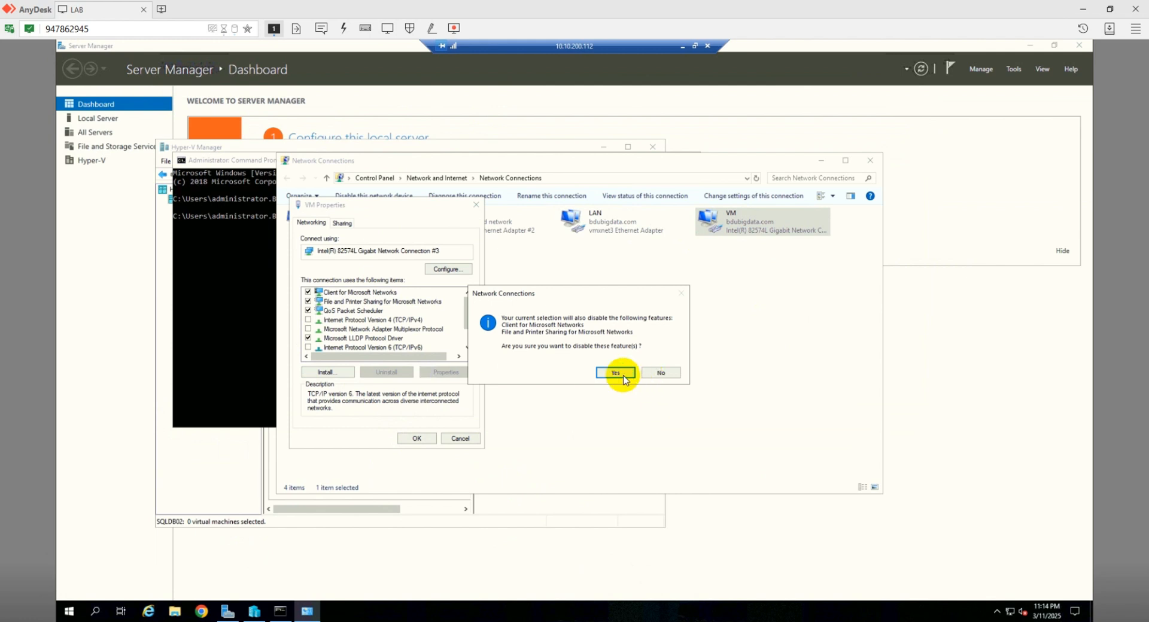
left_click(622, 375)
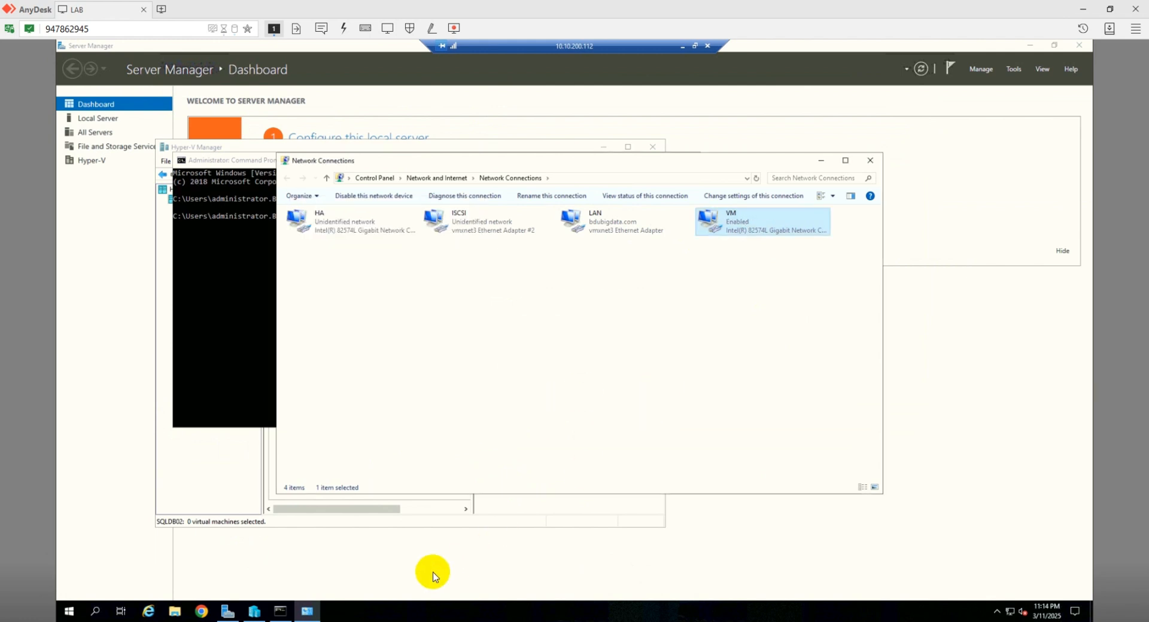
- Add an external virtual switch named vSwitch_VLAN200 on SQLDB02 without sharing the adapter with the management operating system
left_click(255, 611)
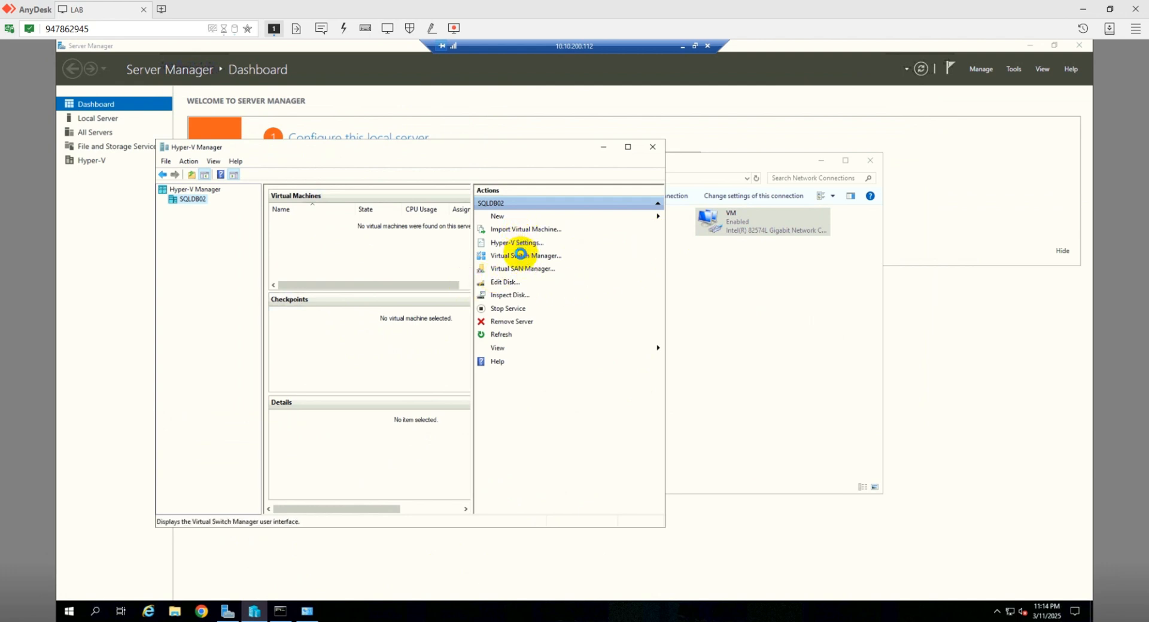
left_click(520, 255)
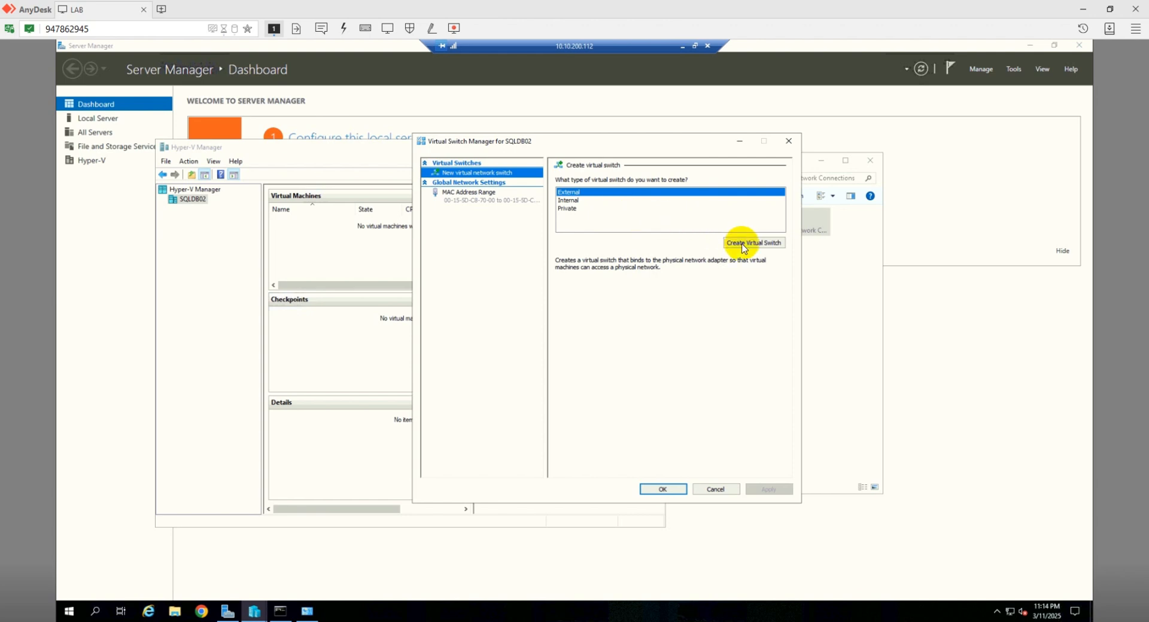
left_click(745, 243)
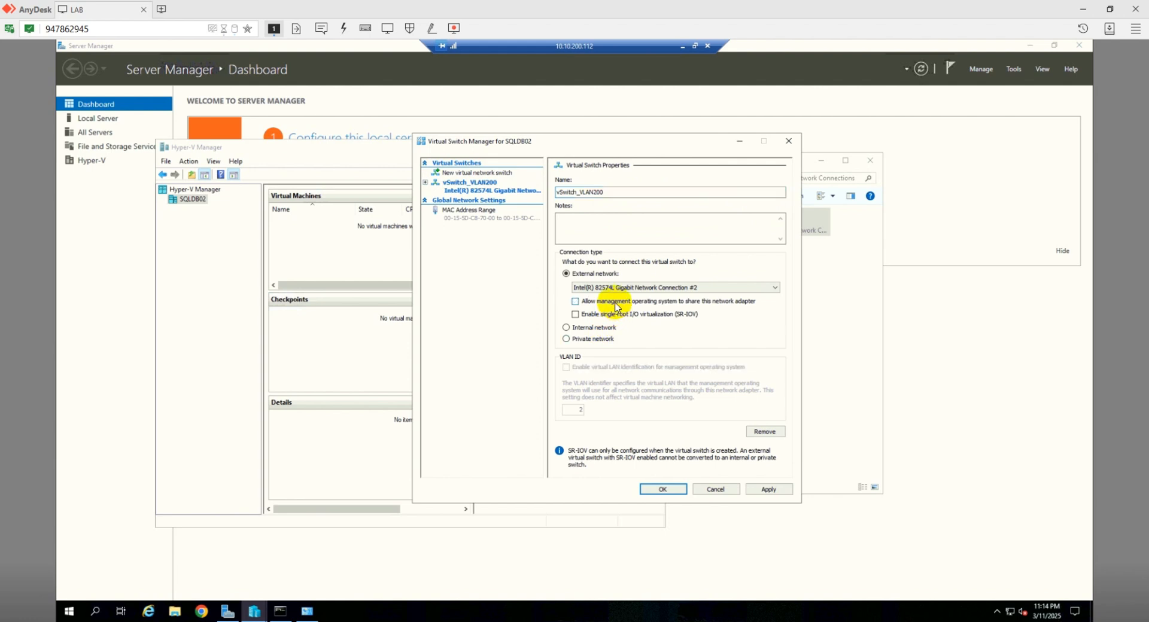
- Check the full device name of the VM adapter by showing the network connections in Details view with a wider Device Name column
left_click(697, 288)
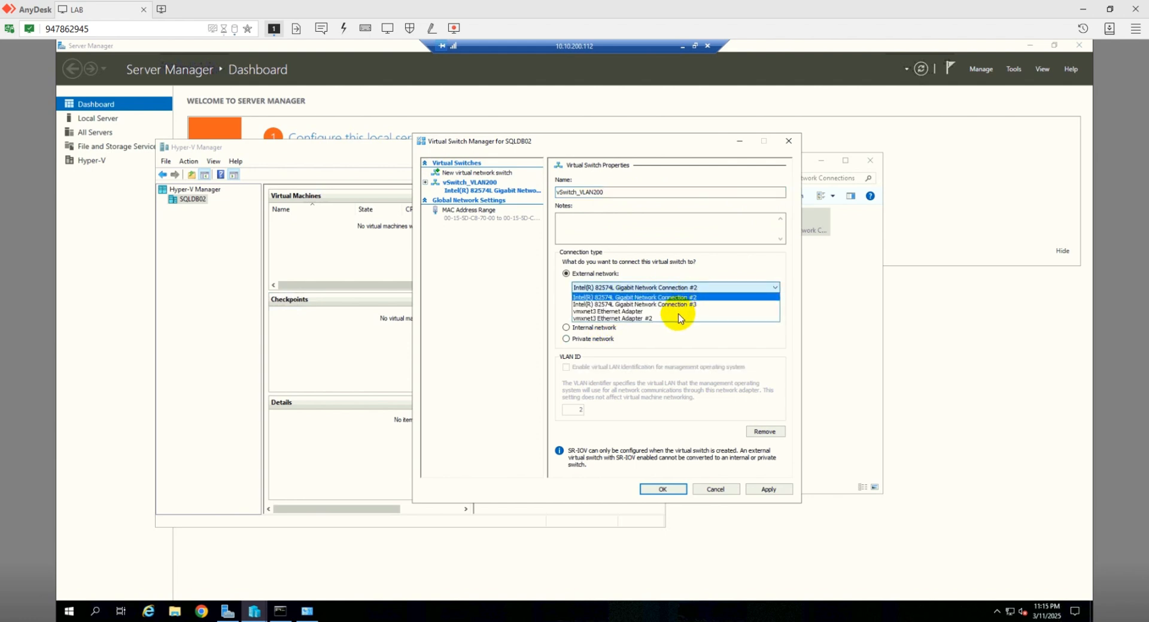
left_click(835, 300)
right_click(762, 277)
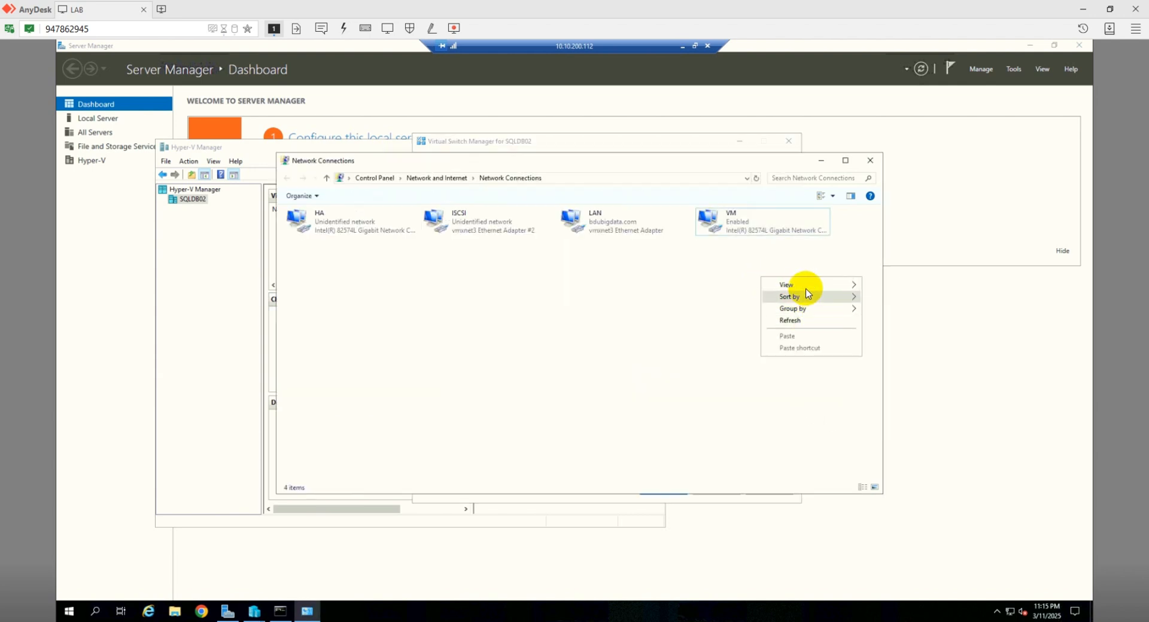
mouse_move(806, 290)
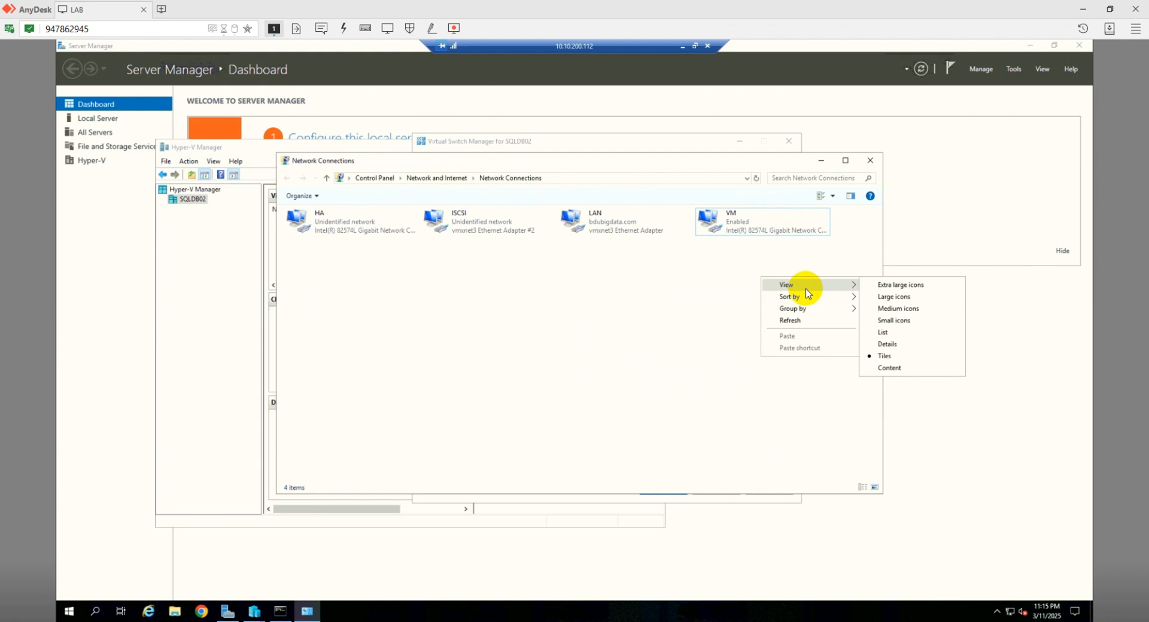
left_click(886, 345)
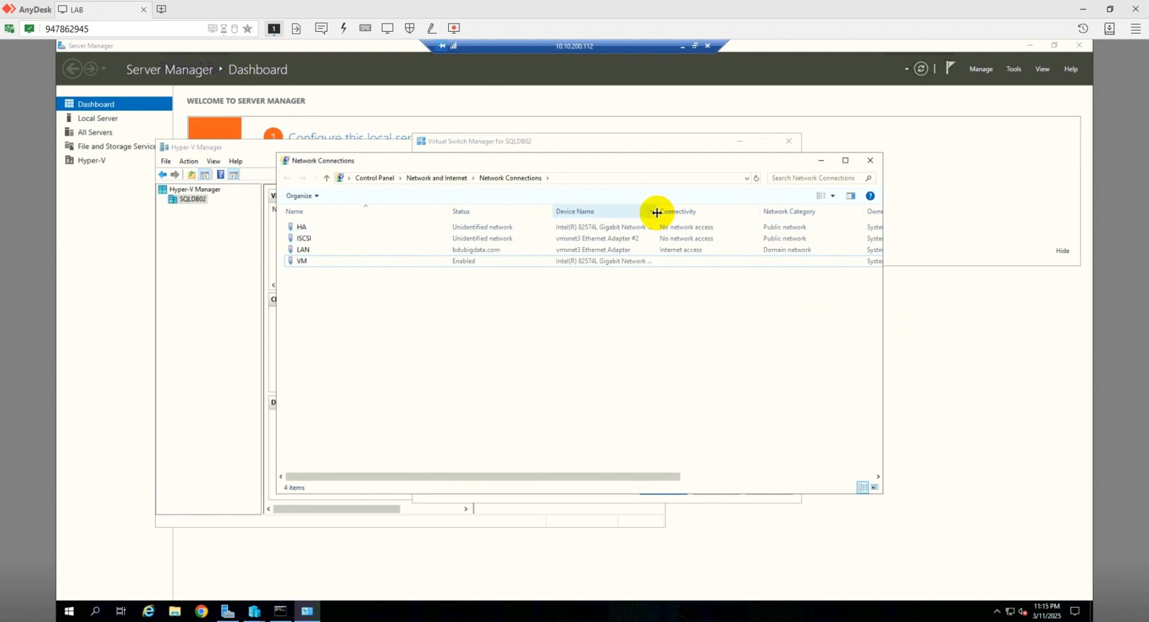
left_click_drag(690, 213, 721, 216)
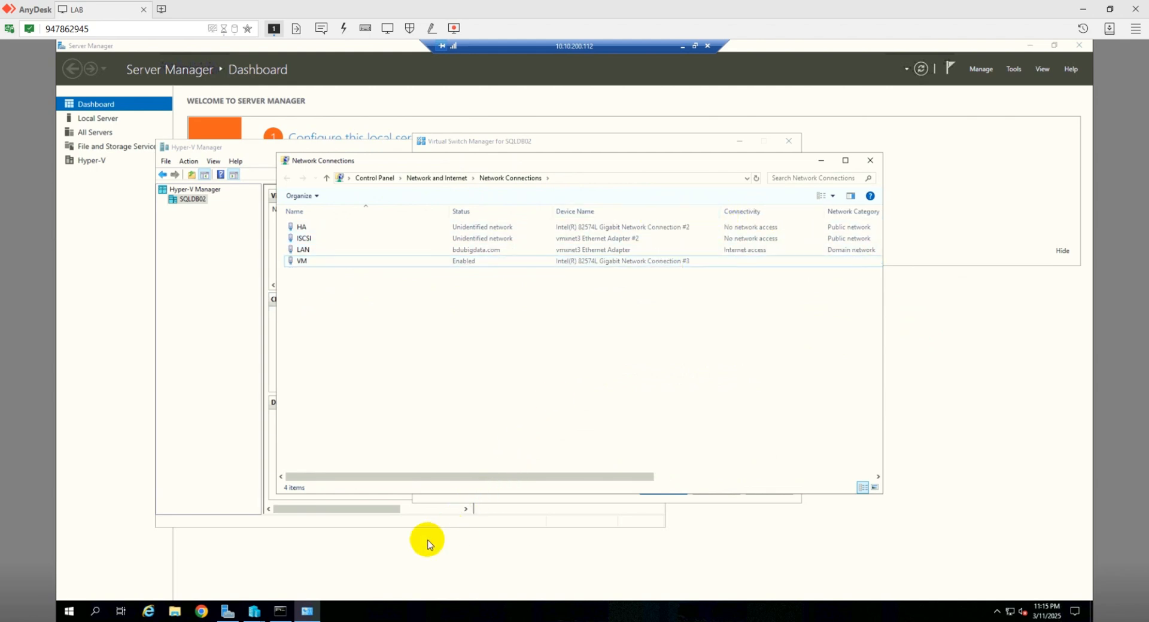
- Bind vSwitch_VLAN200 to Intel(R) 82574L Gigabit Network Connection #3, apply the networking changes and close Virtual Switch Manager
left_click(251, 617)
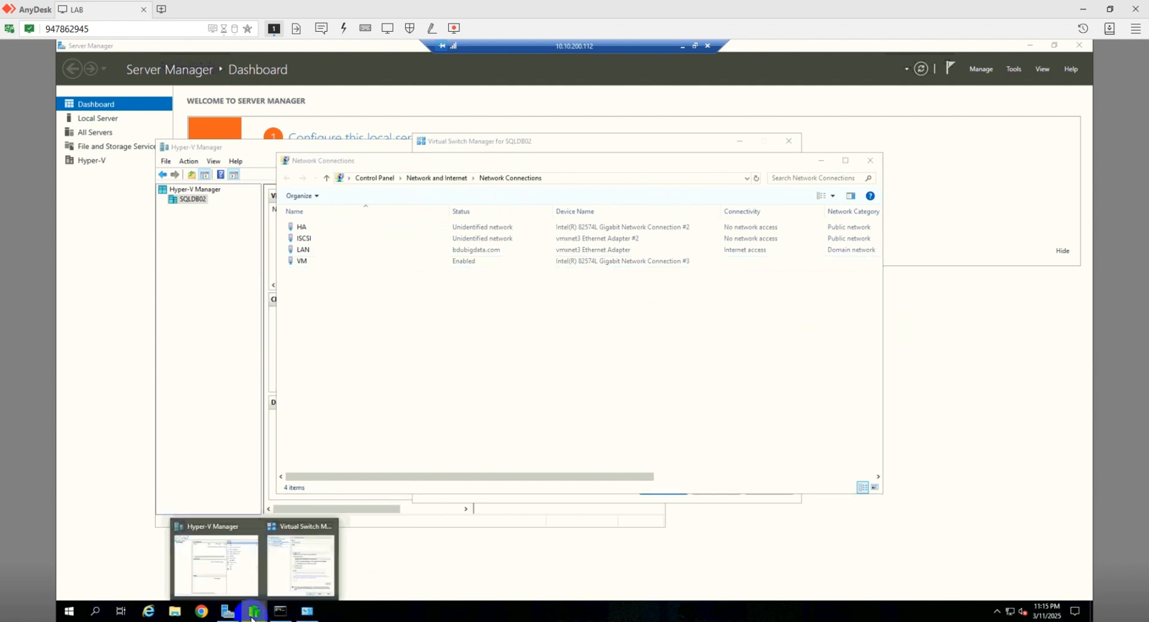
left_click(293, 574)
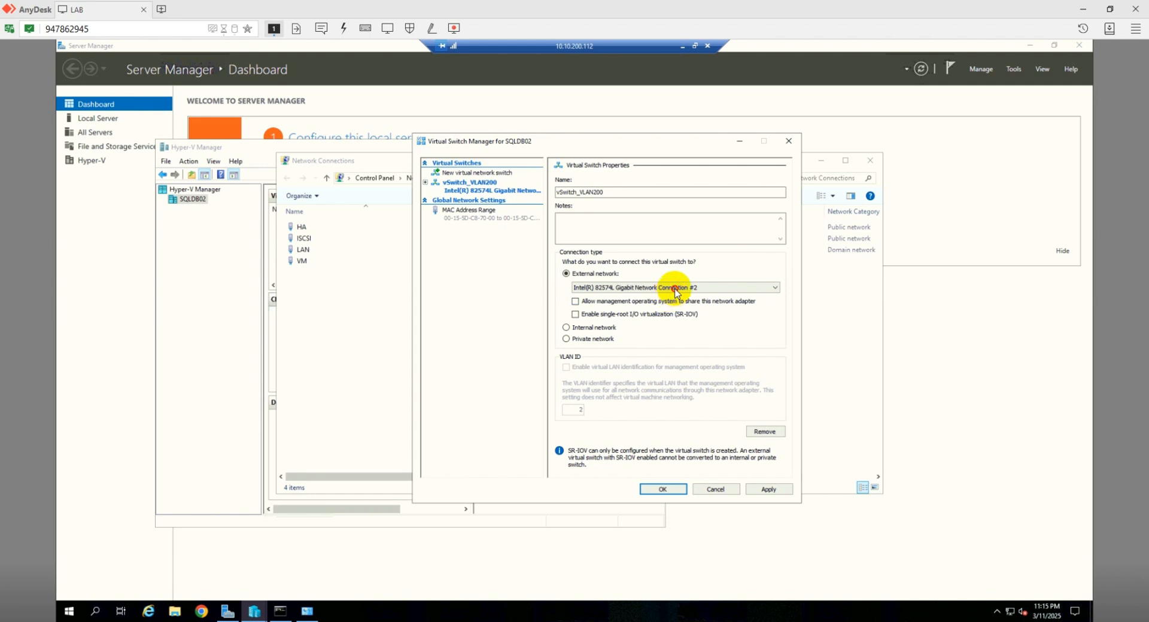
left_click(676, 290)
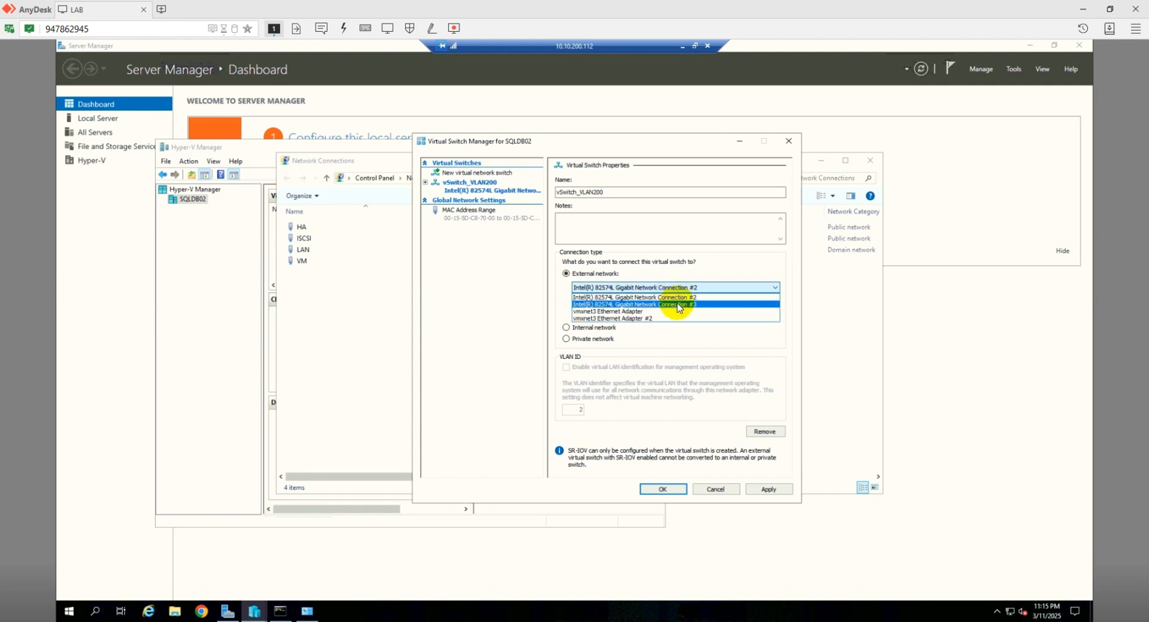
left_click(676, 304)
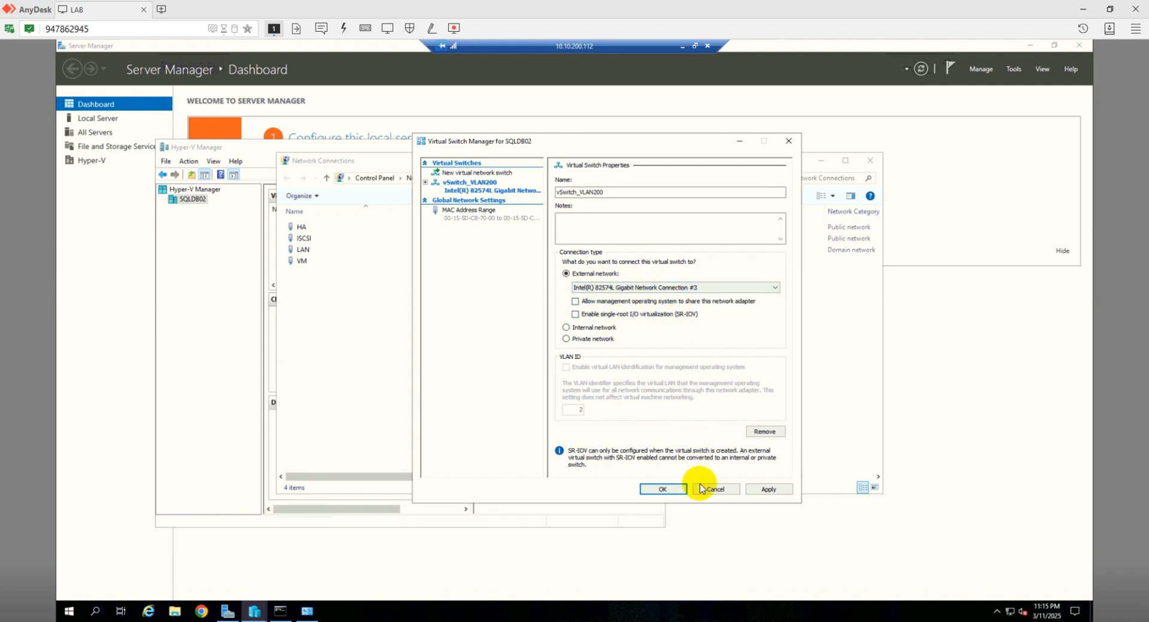
left_click(763, 491)
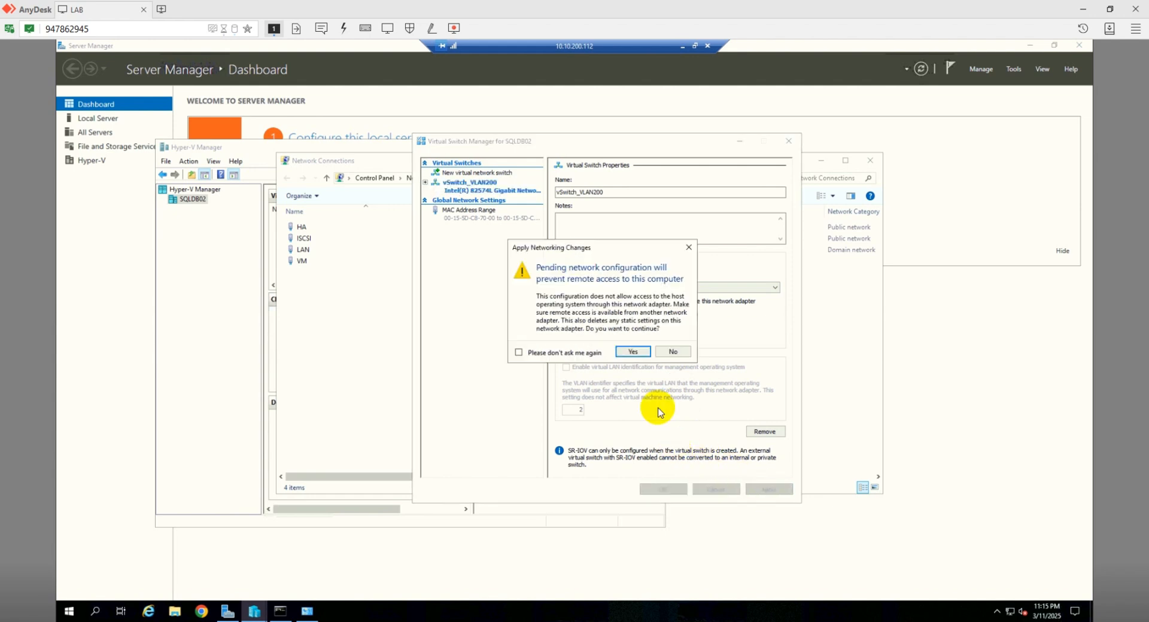
left_click(634, 352)
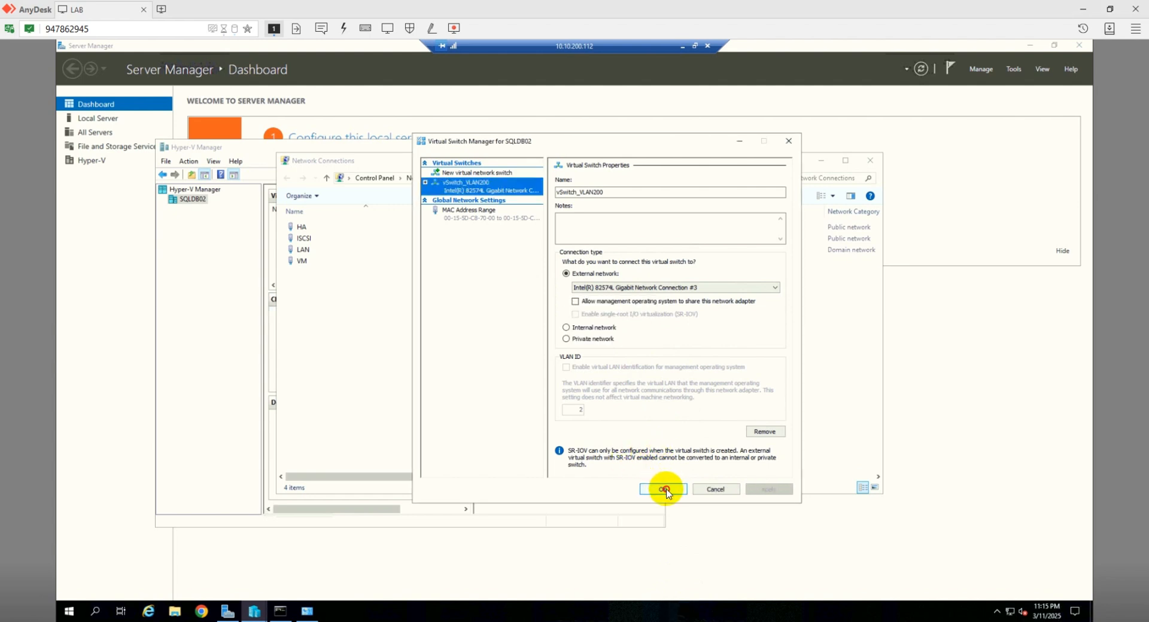
left_click(665, 490)
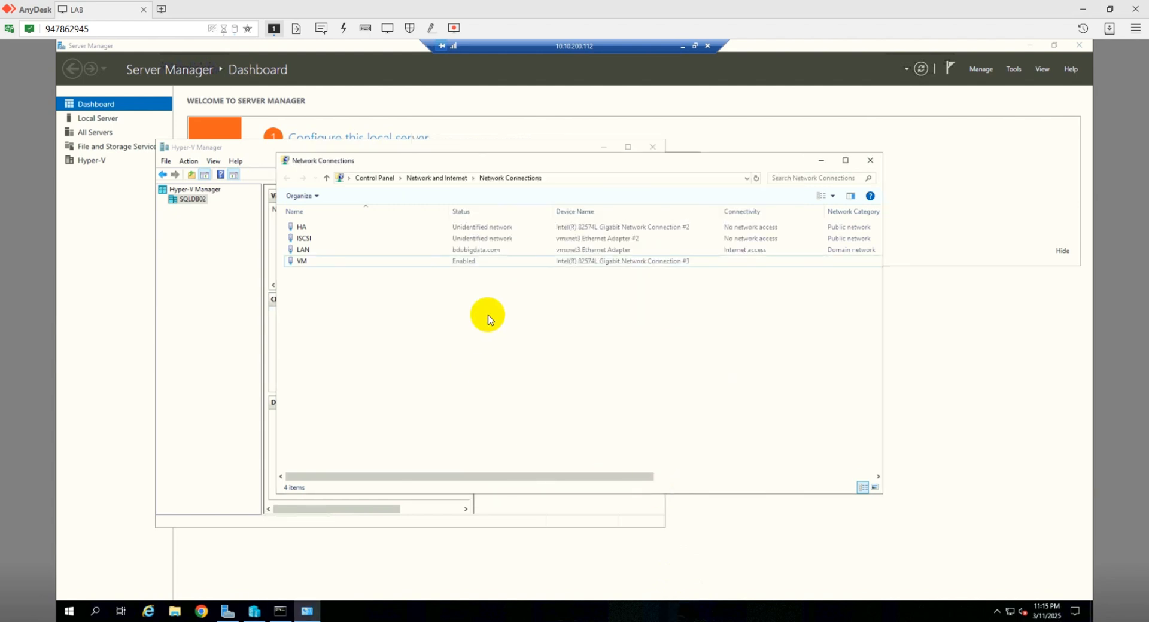
- Refresh the network connections list and check SQLDB02 in Hyper-V Manager
right_click(488, 319)
left_click(513, 361)
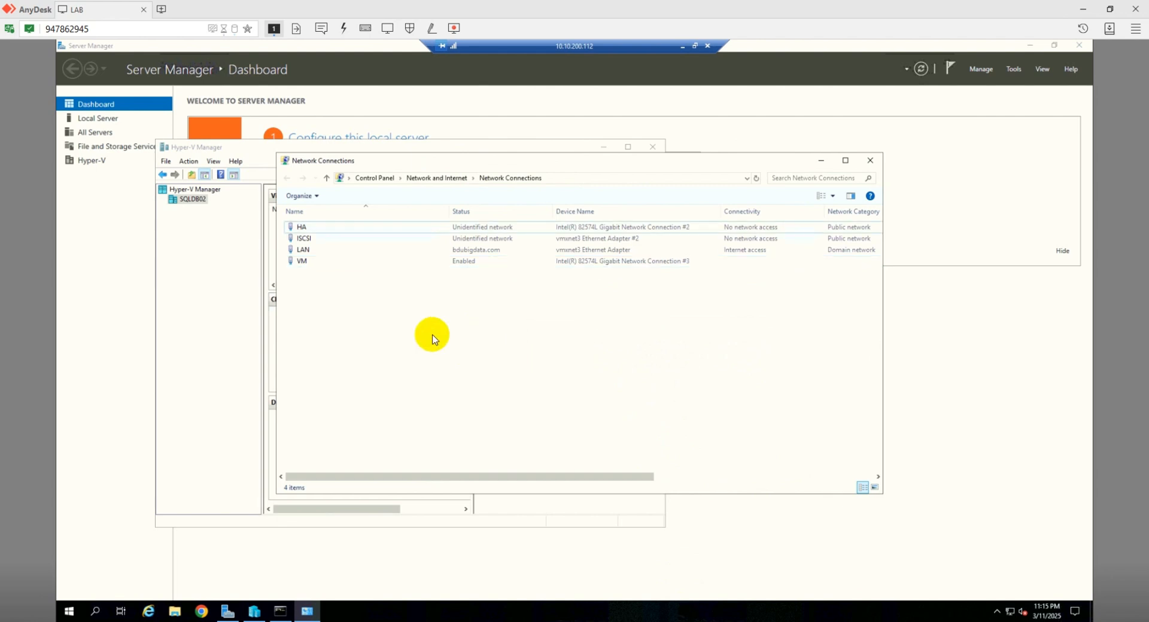
left_click(193, 199)
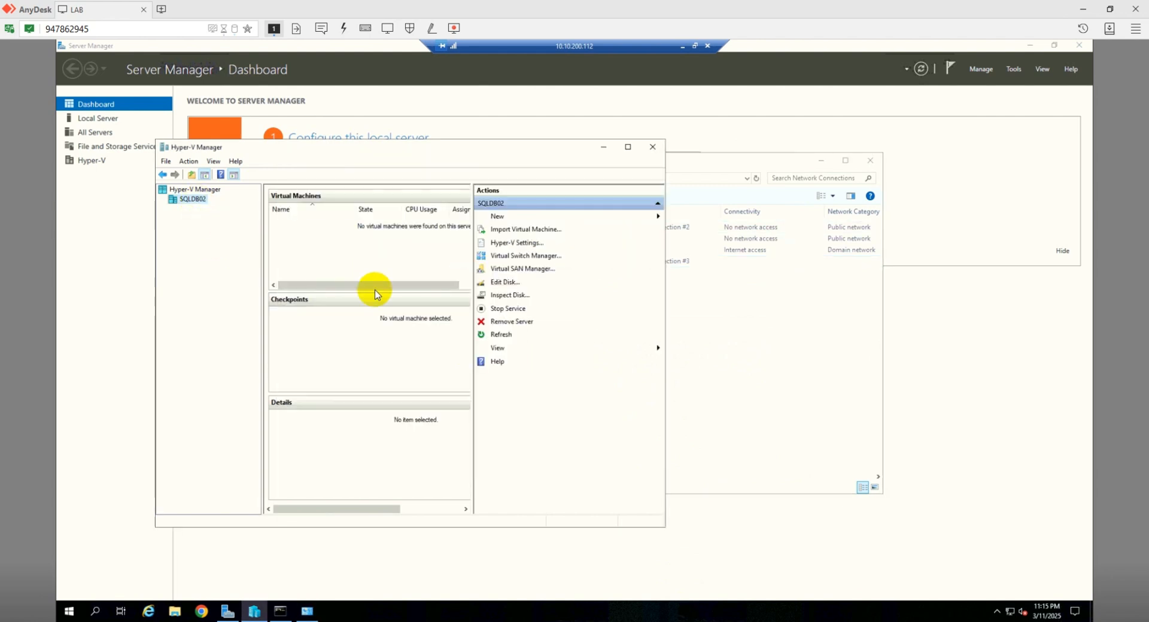
left_click(778, 407)
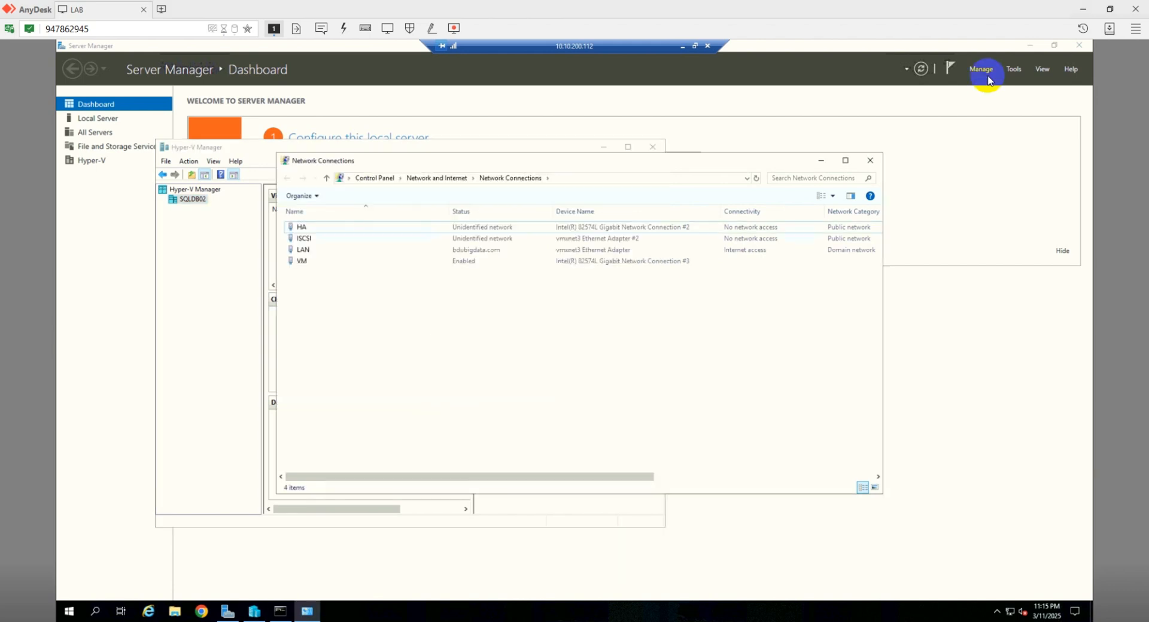
- Open Failover Cluster Manager on SQLDB02 and check the roles of hostcluster and their owner nodes
left_click(1014, 73)
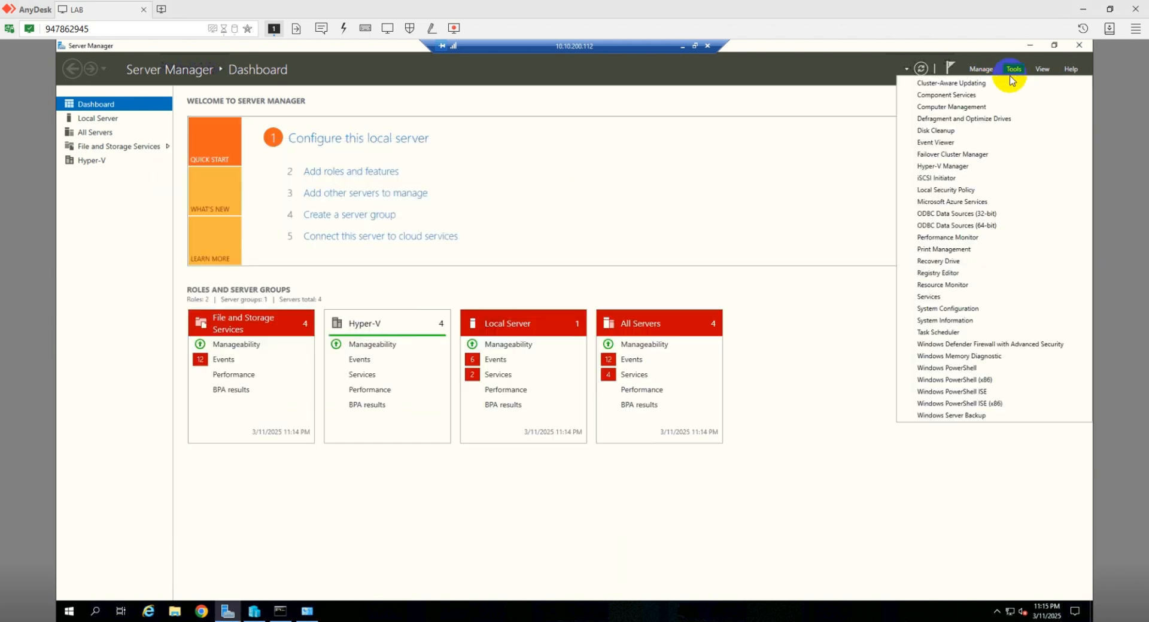
left_click(957, 155)
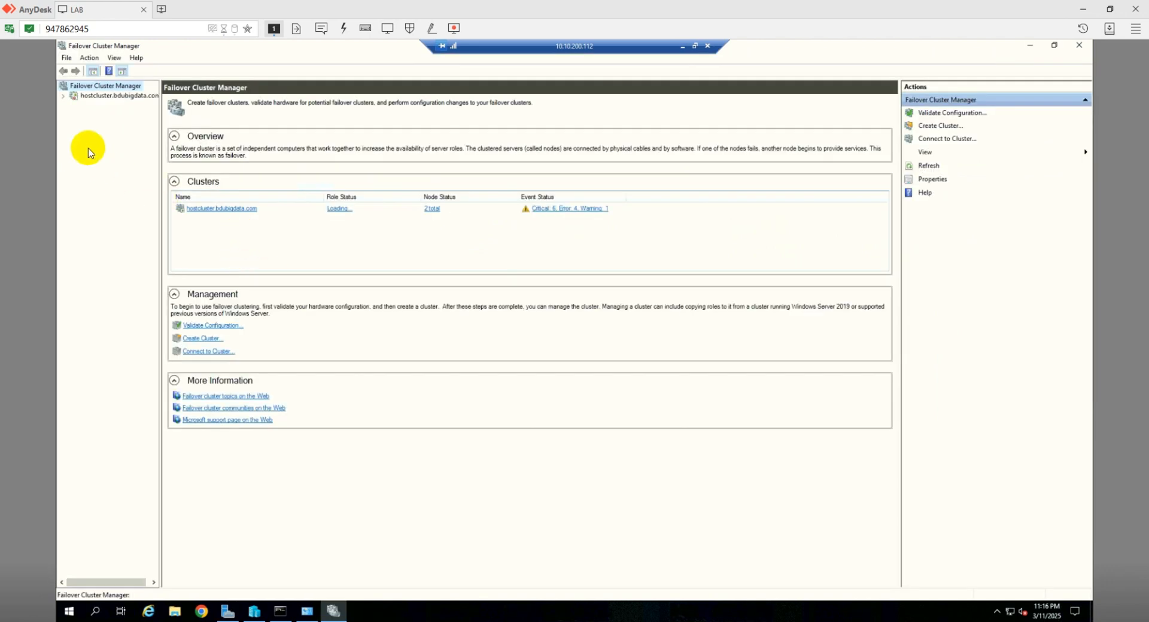
left_click(63, 96)
left_click(94, 106)
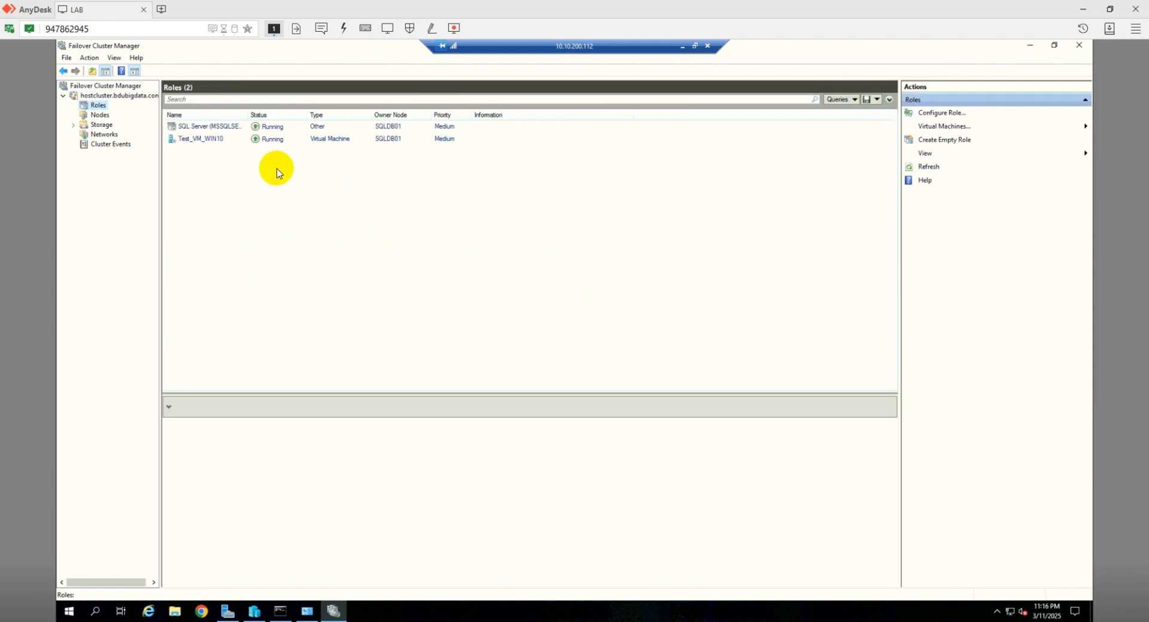
left_click(399, 131)
left_click(409, 140)
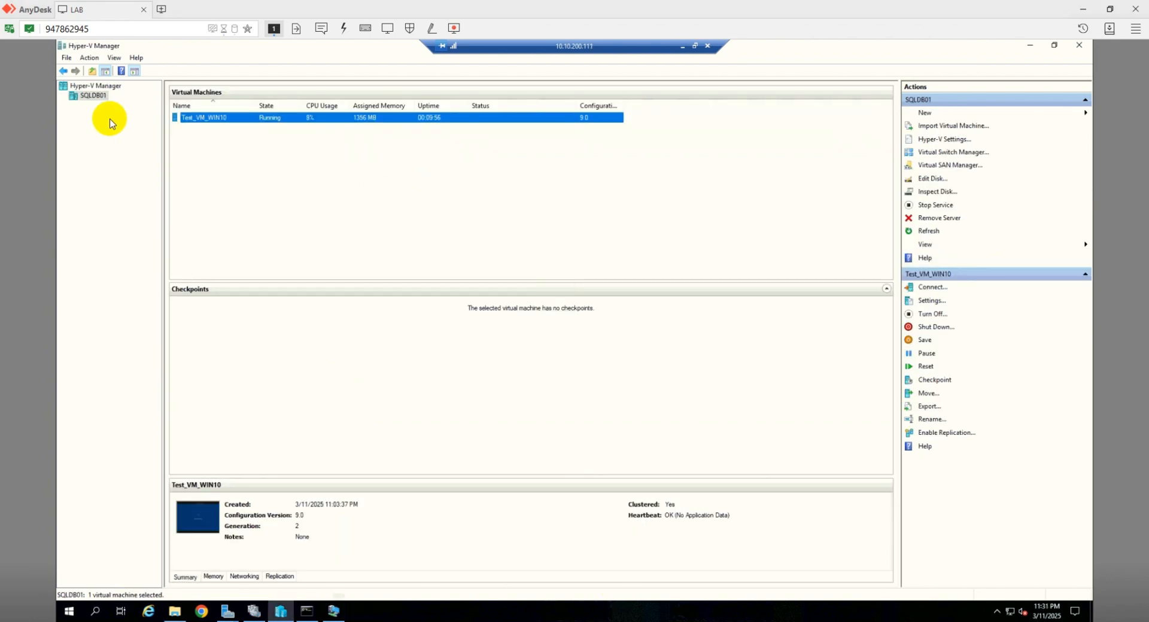
- In Hyper-V Manager on SQLDB01, connect to SQLDB02 as another virtualization server
left_click(88, 90)
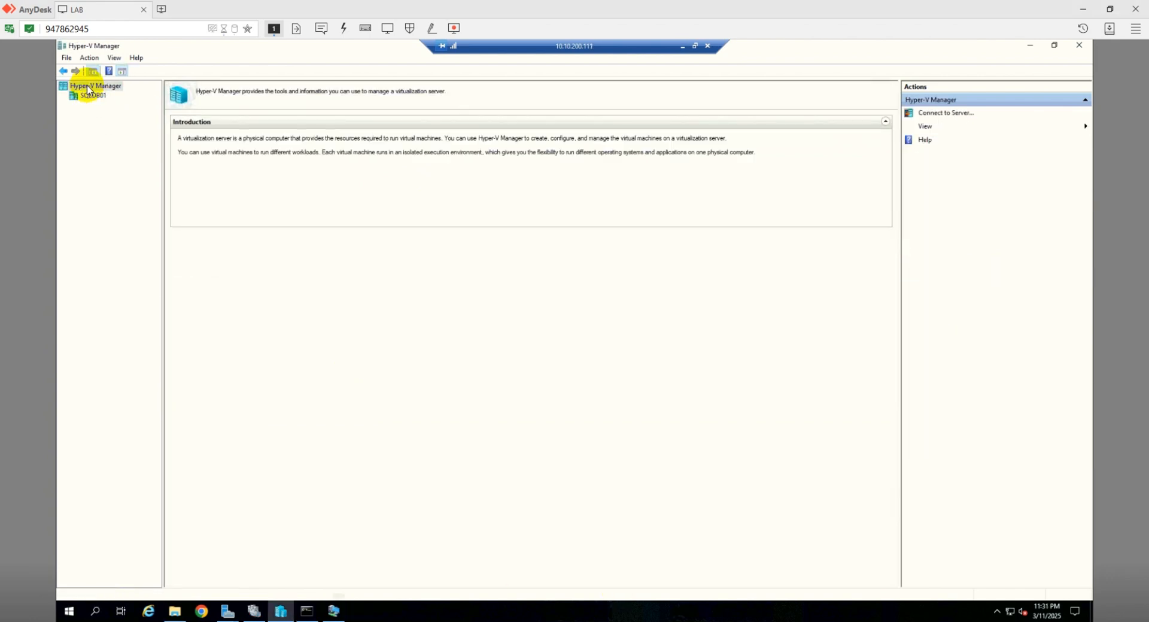
right_click(88, 89)
left_click(107, 94)
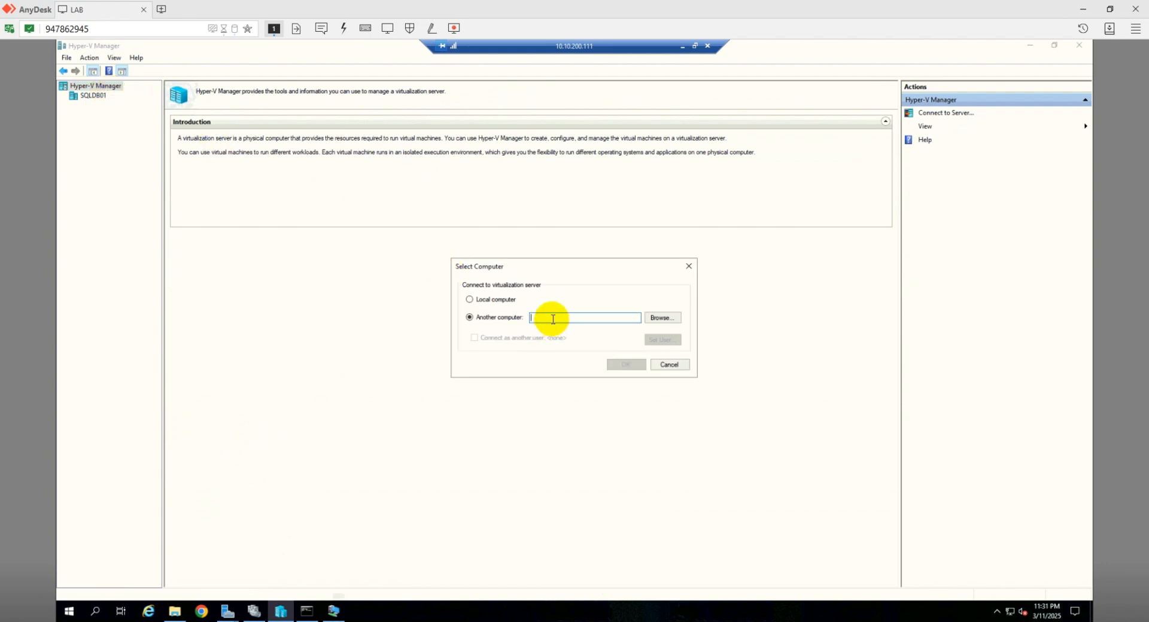
type("SQLDB02")
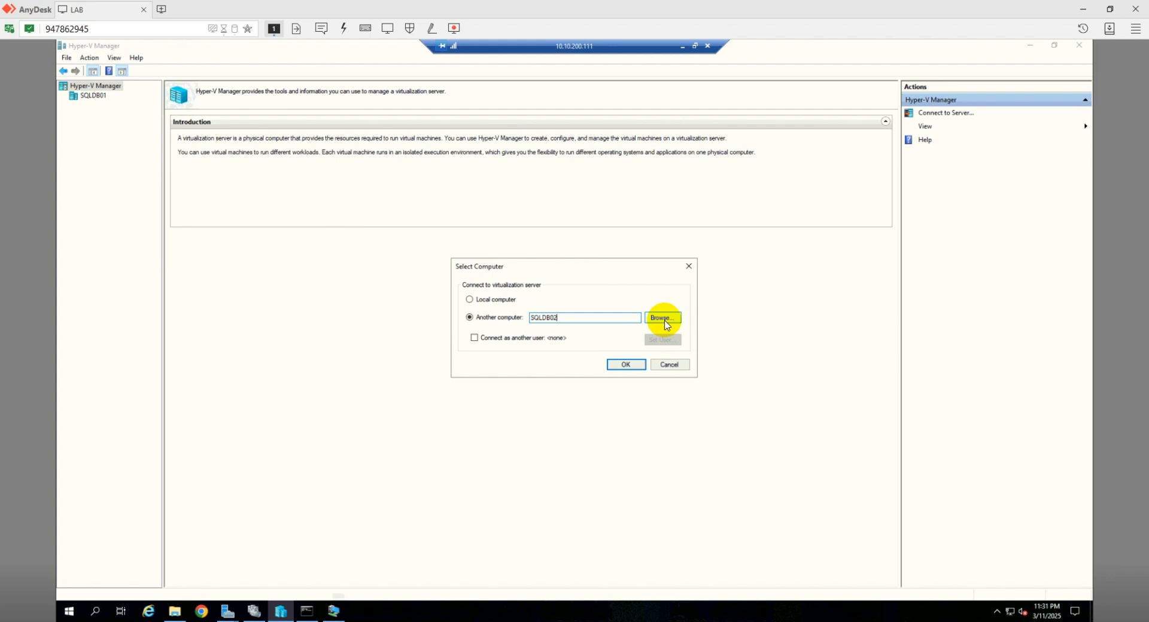
left_click(626, 366)
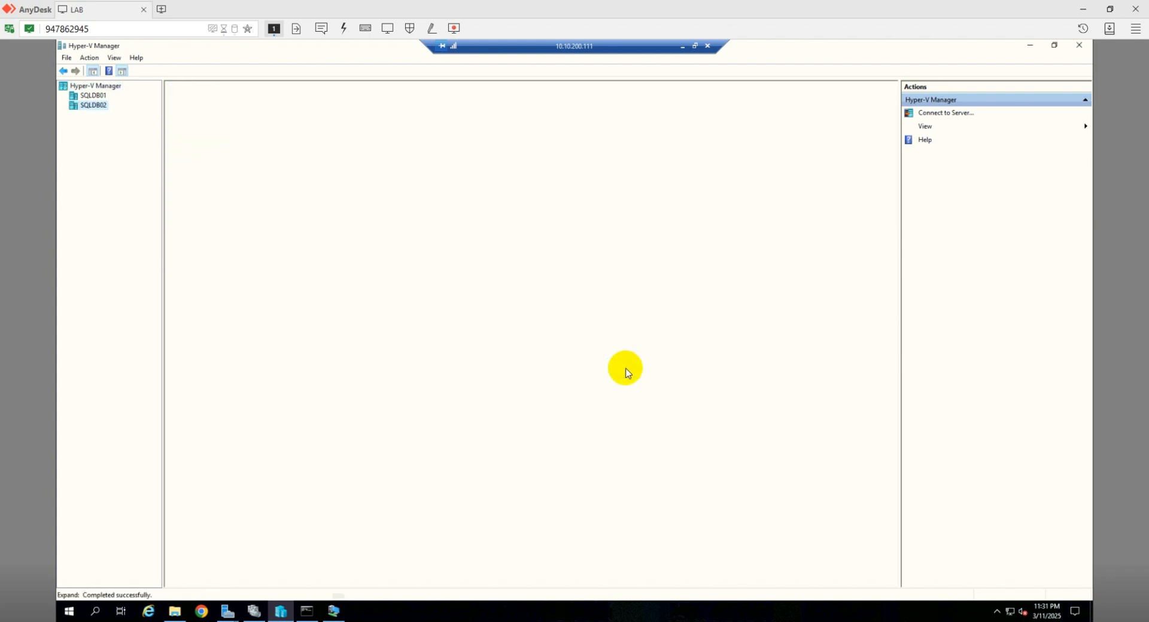
- Check the virtual machines hosted on SQLDB01 and SQLDB02, viewing and closing the Test_VM_WIN10 console along the way
left_click(93, 96)
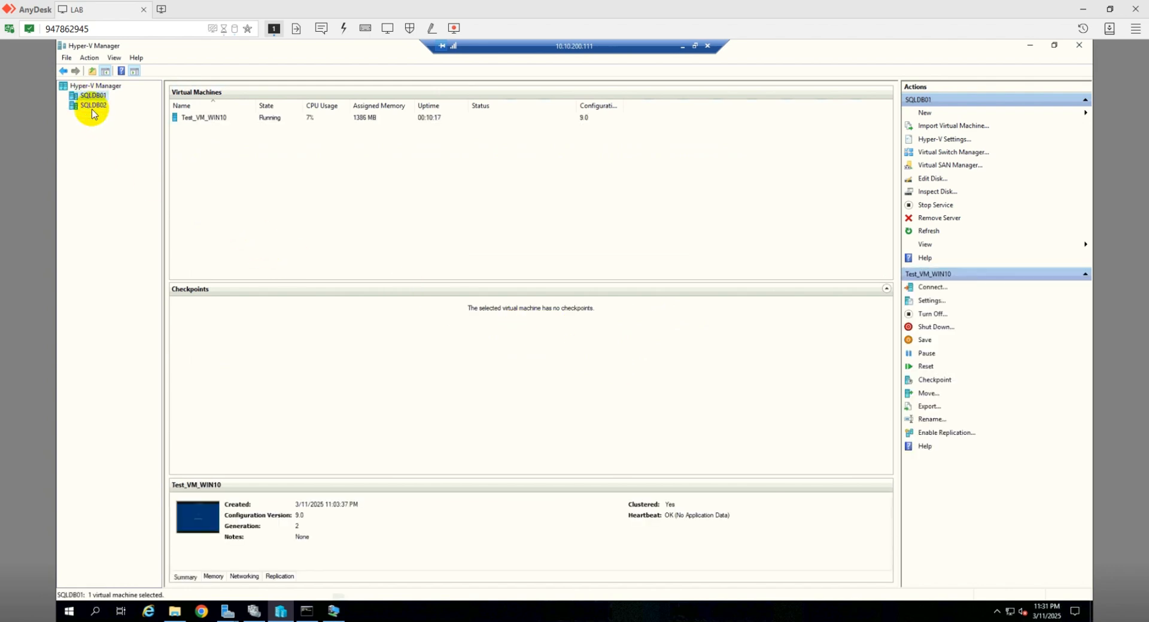
left_click(93, 105)
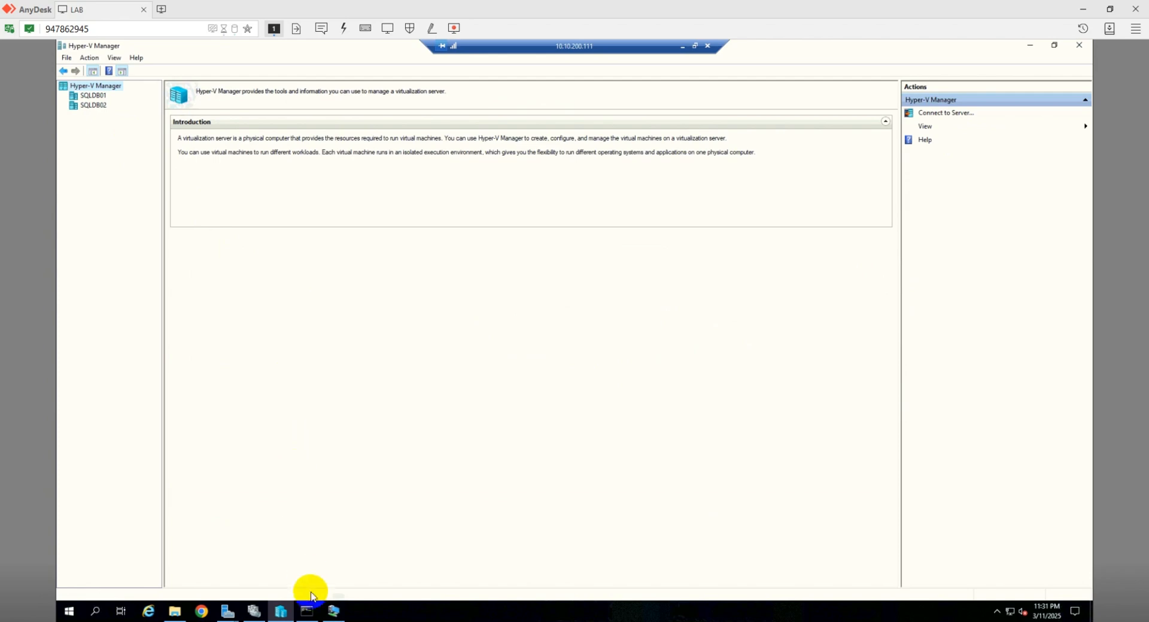
left_click(329, 610)
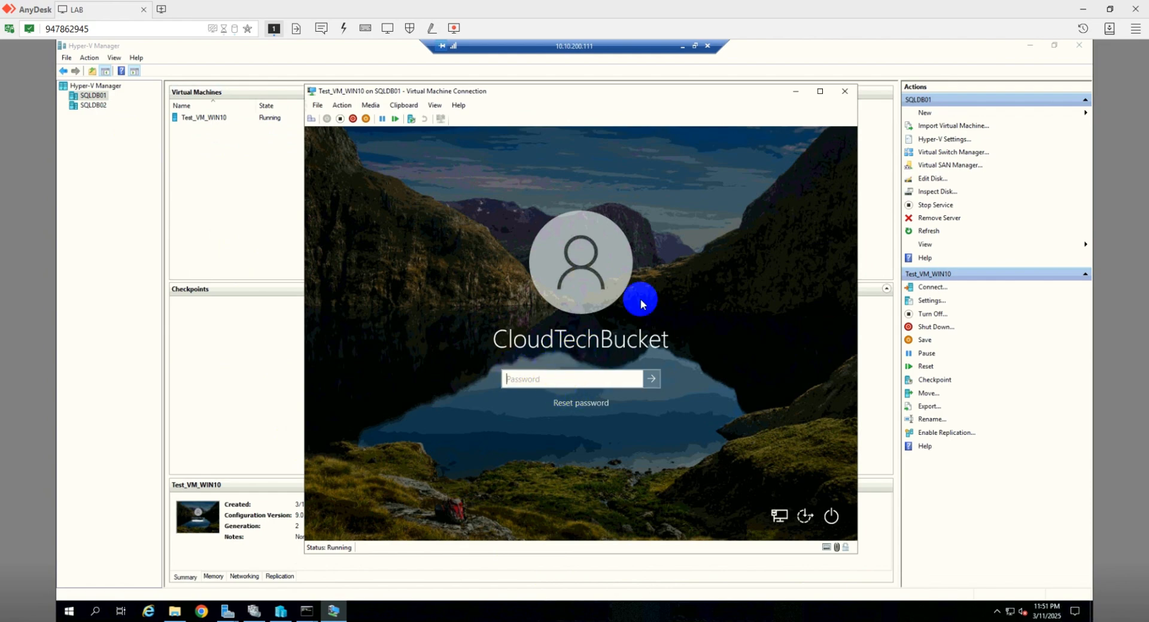
left_click(844, 93)
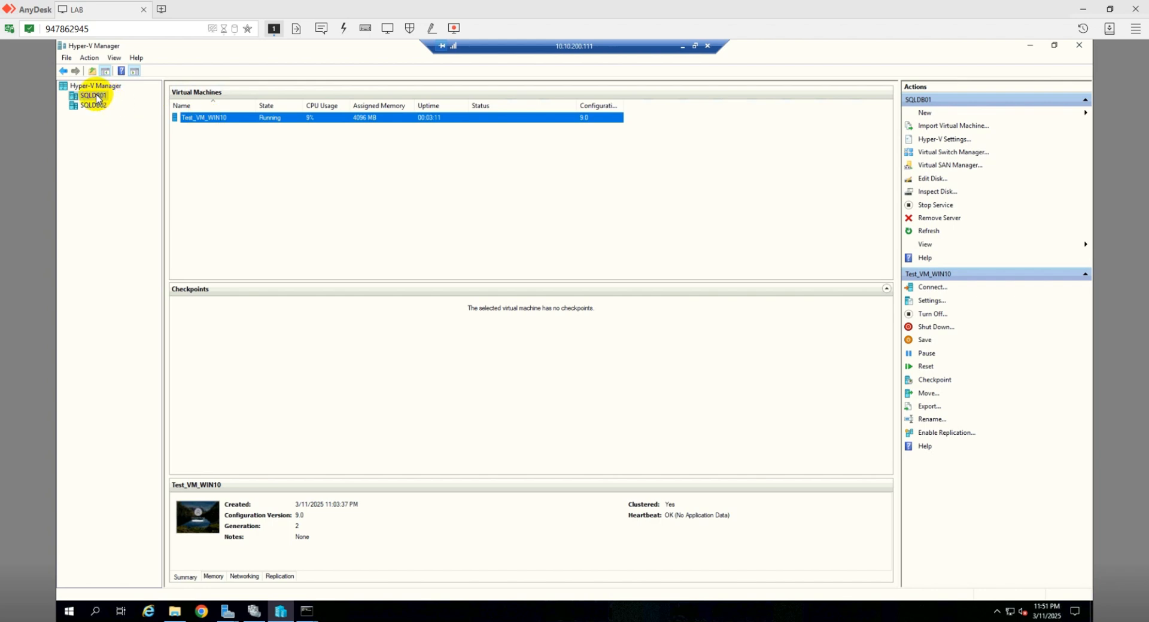
left_click(95, 105)
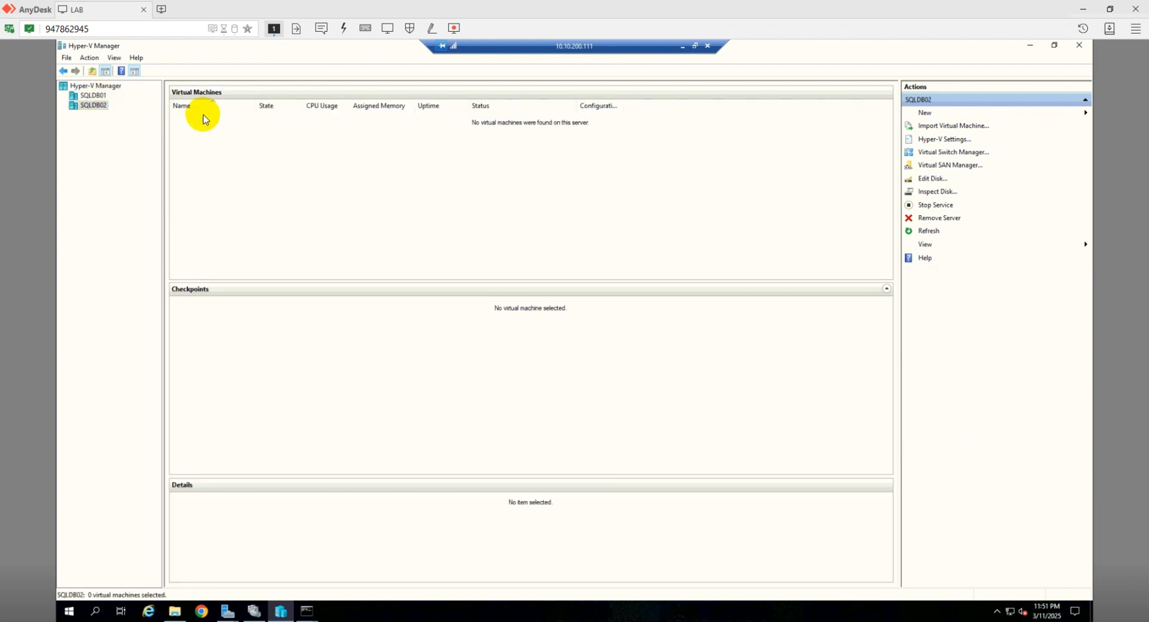
left_click(94, 96)
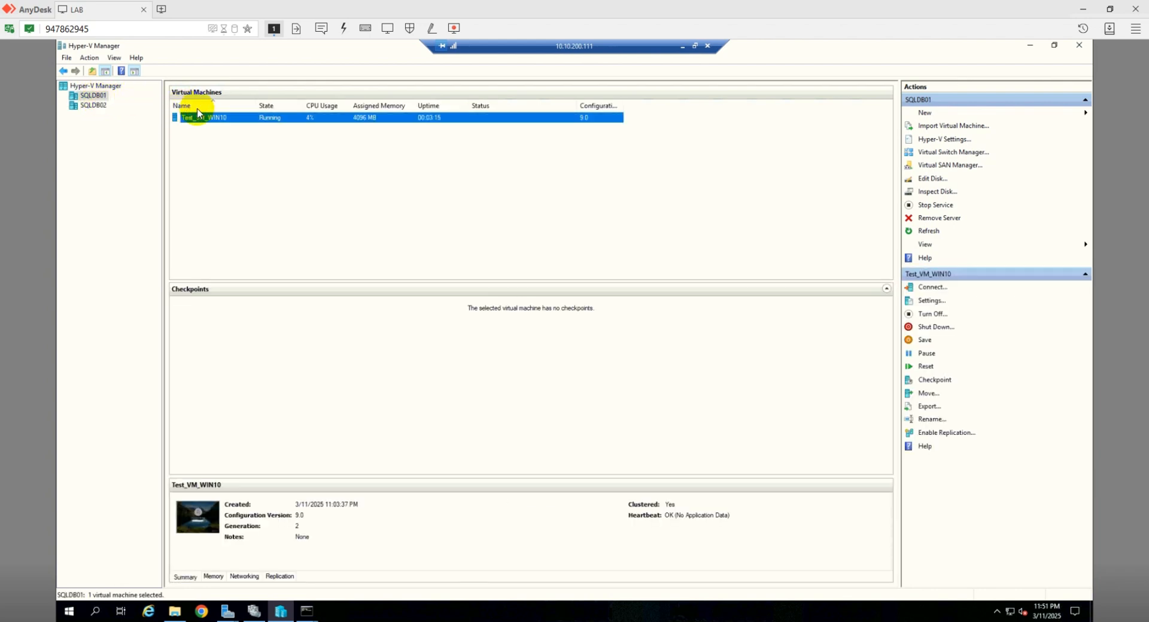
- Live migrate the Test_VM_WIN10 role to node SQLDB02 in Failover Cluster Manager
left_click(255, 610)
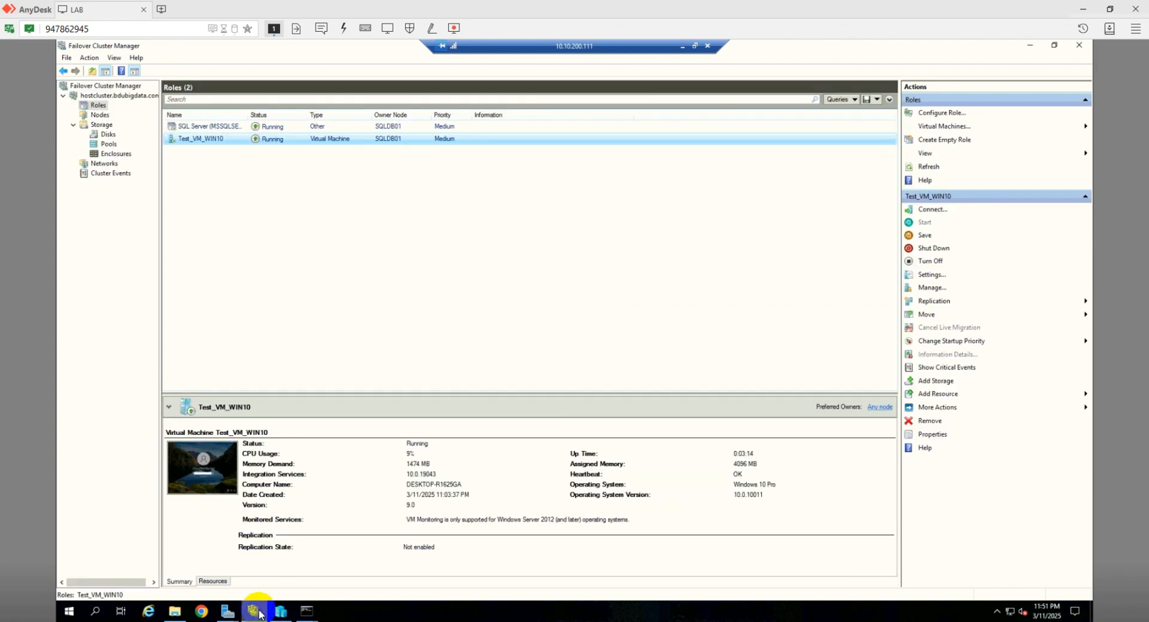
right_click(405, 145)
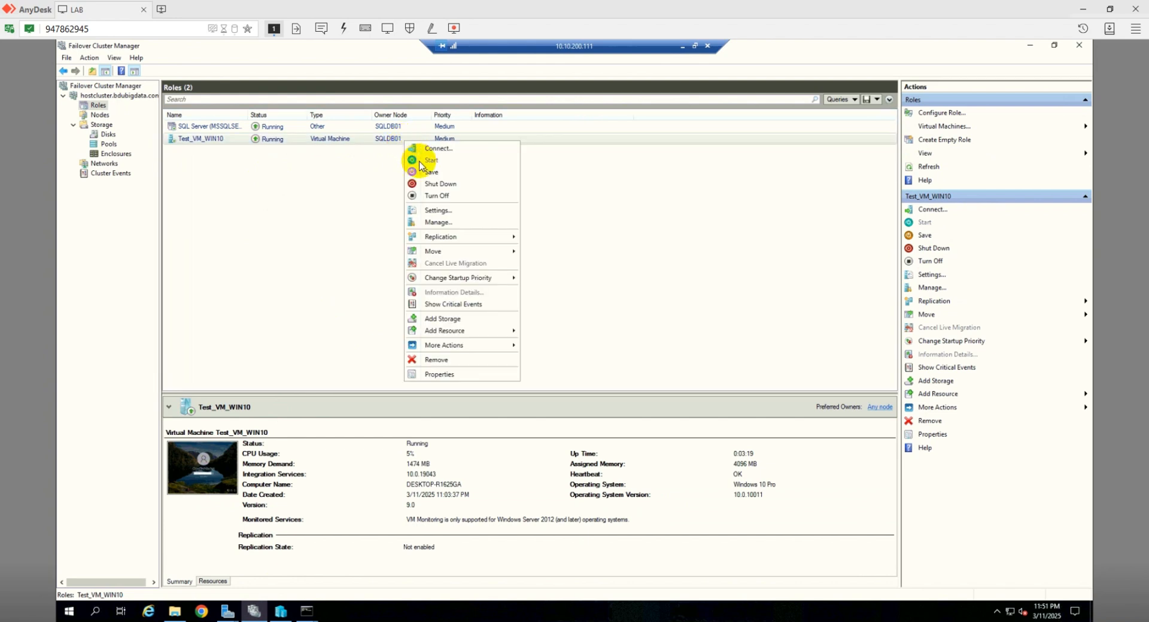
mouse_move(502, 258)
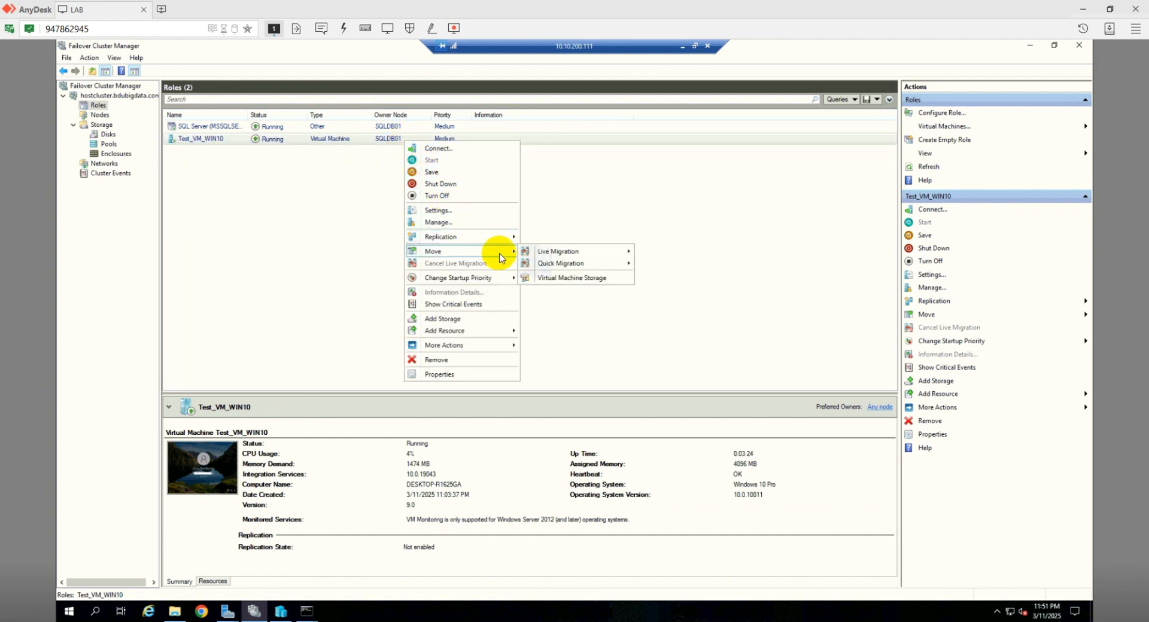
mouse_move(597, 257)
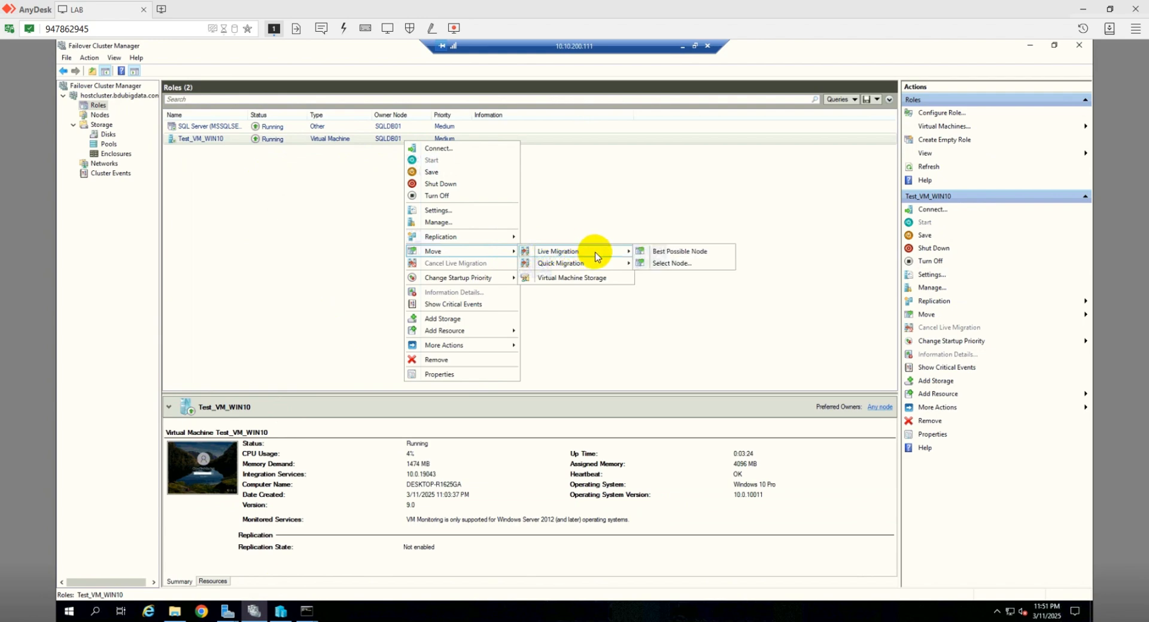
left_click(689, 265)
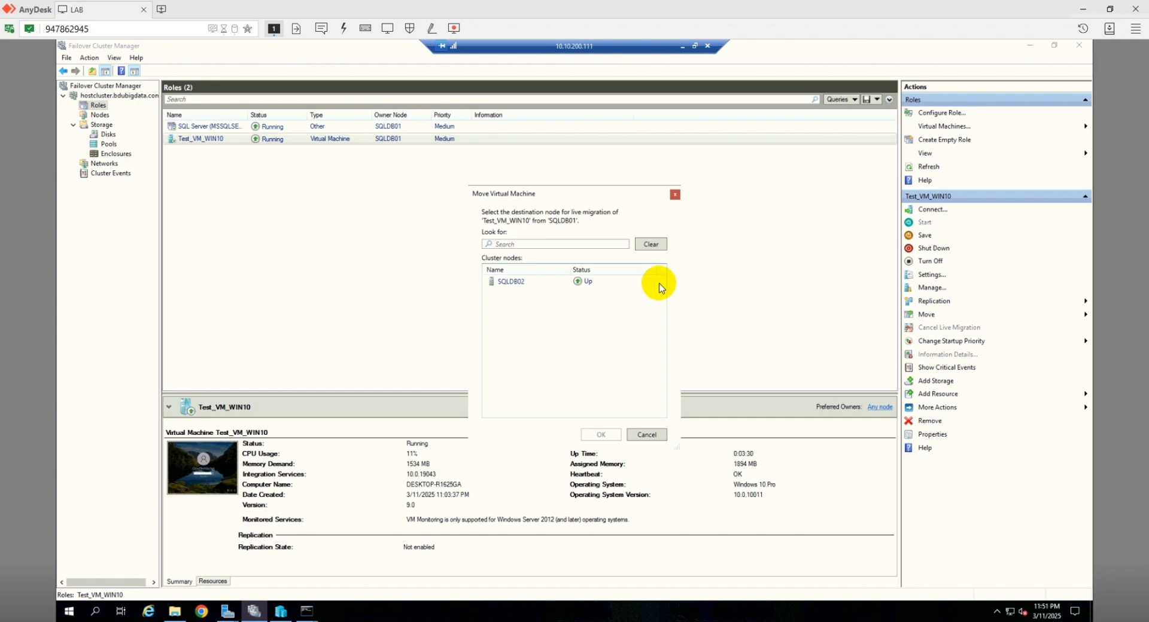
left_click(518, 286)
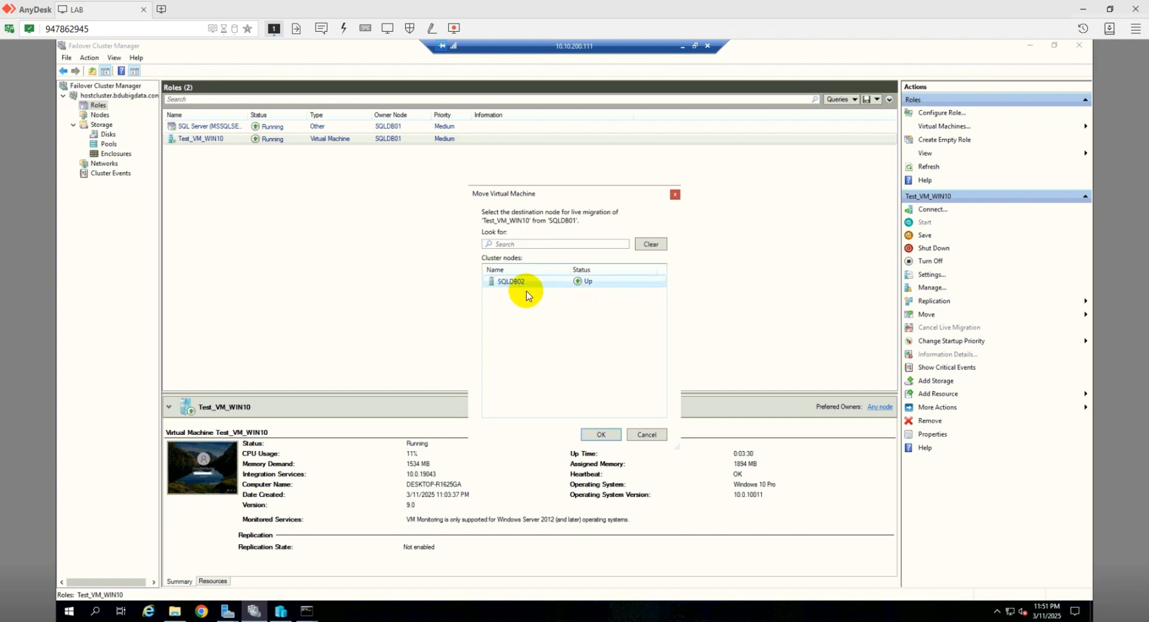
left_click(597, 435)
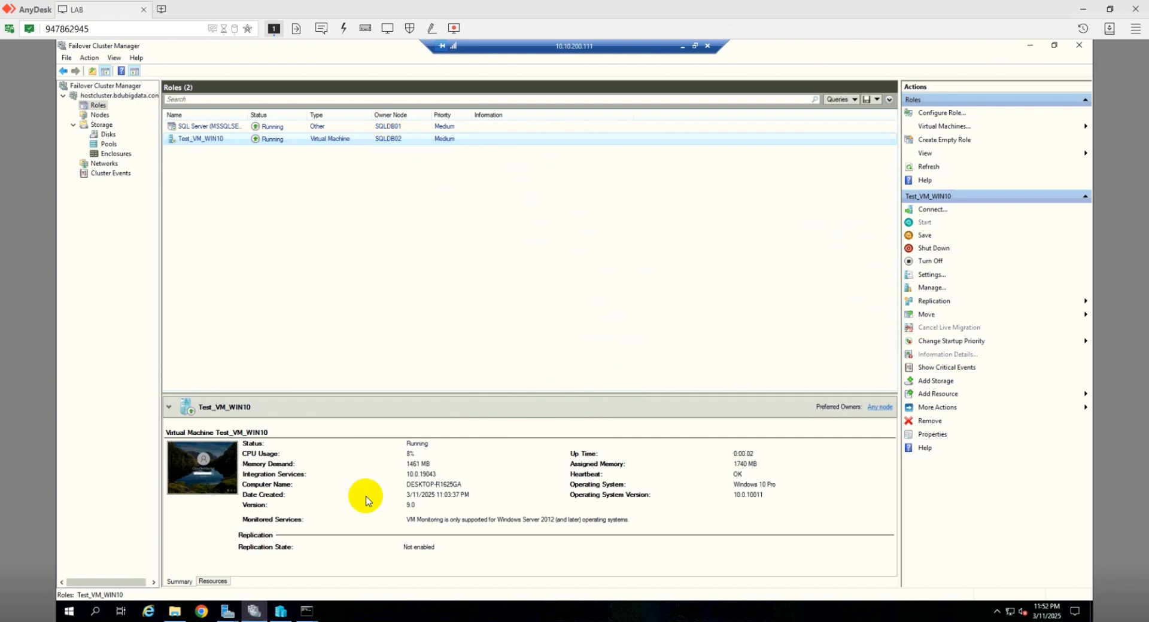
- Check in Hyper-V Manager which node hosts Test_VM_WIN10, selecting the virtual machine on SQLDB02
left_click(279, 612)
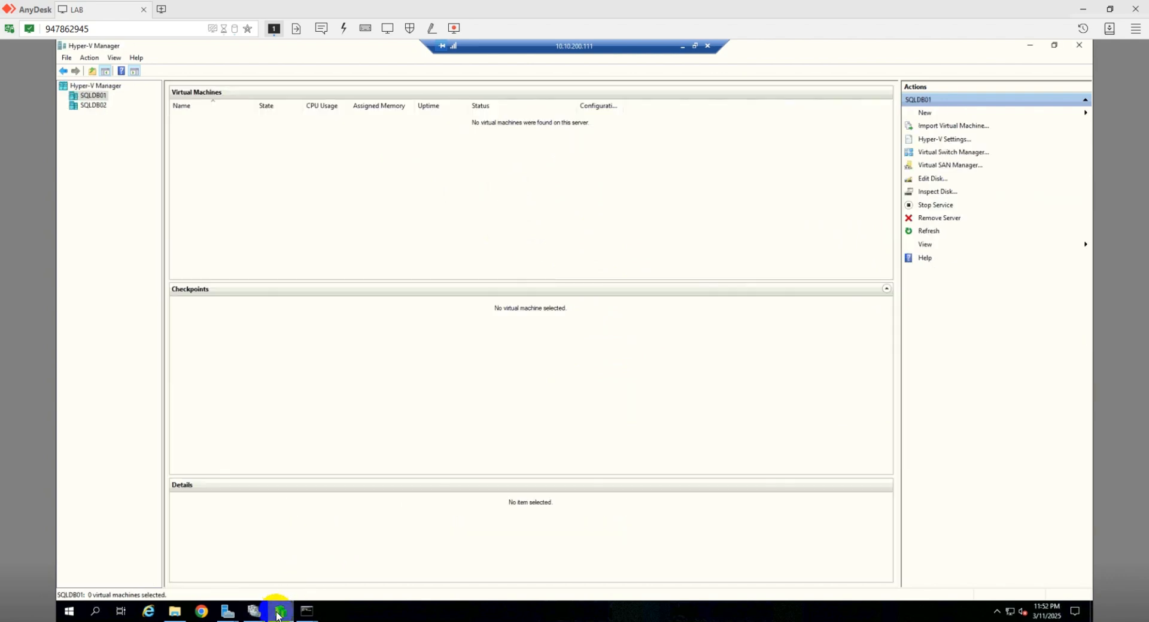
left_click(96, 106)
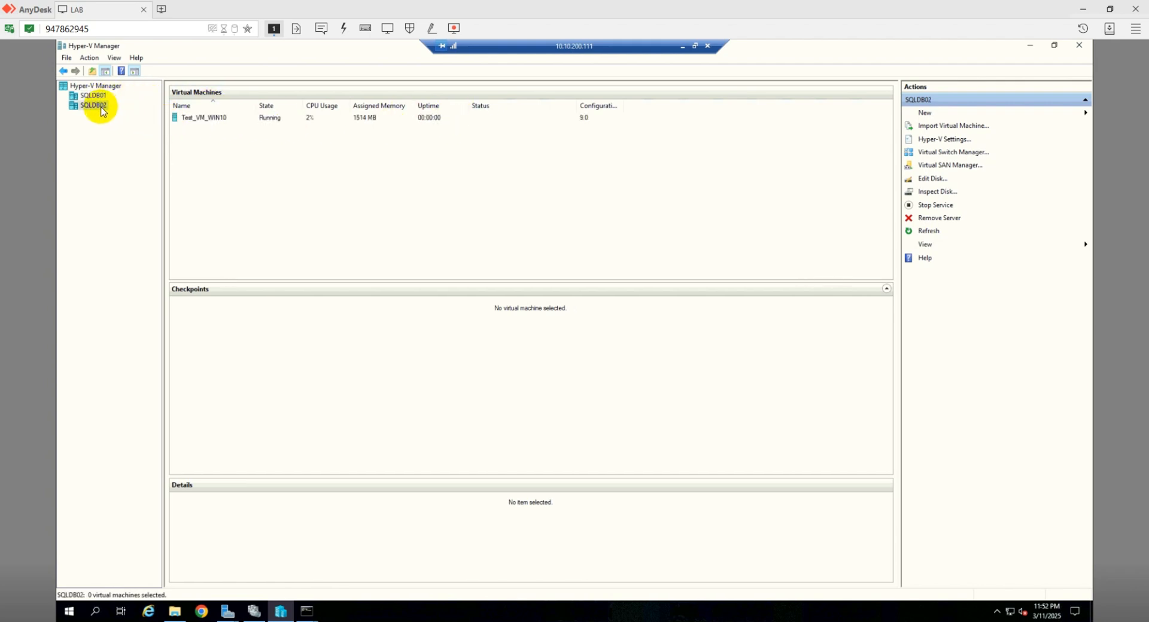
left_click(273, 120)
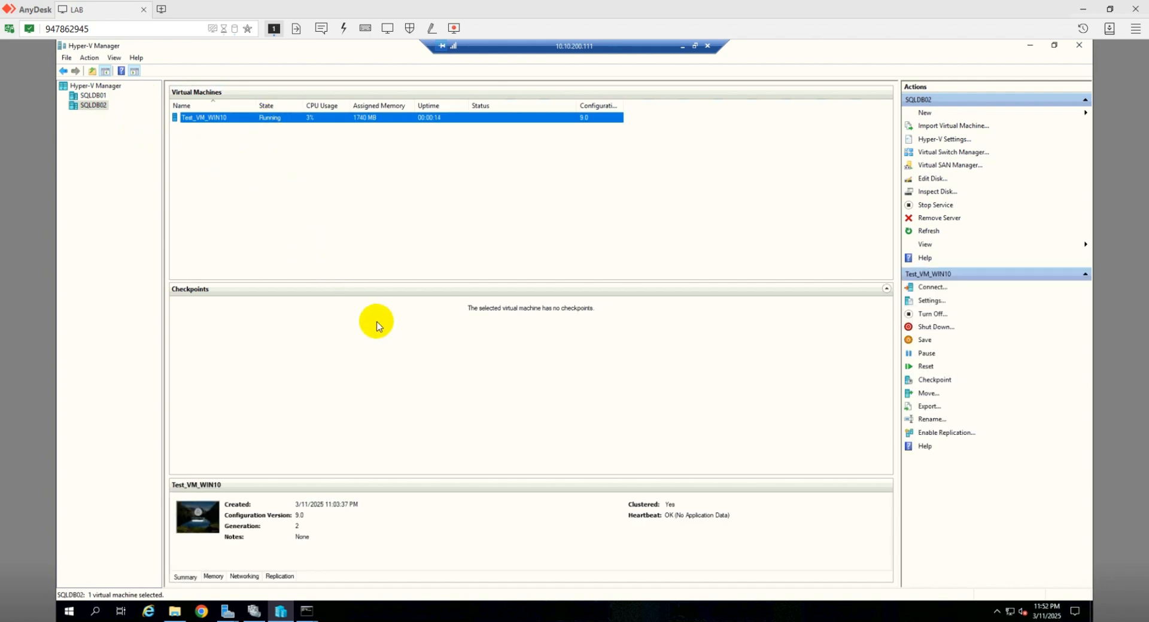